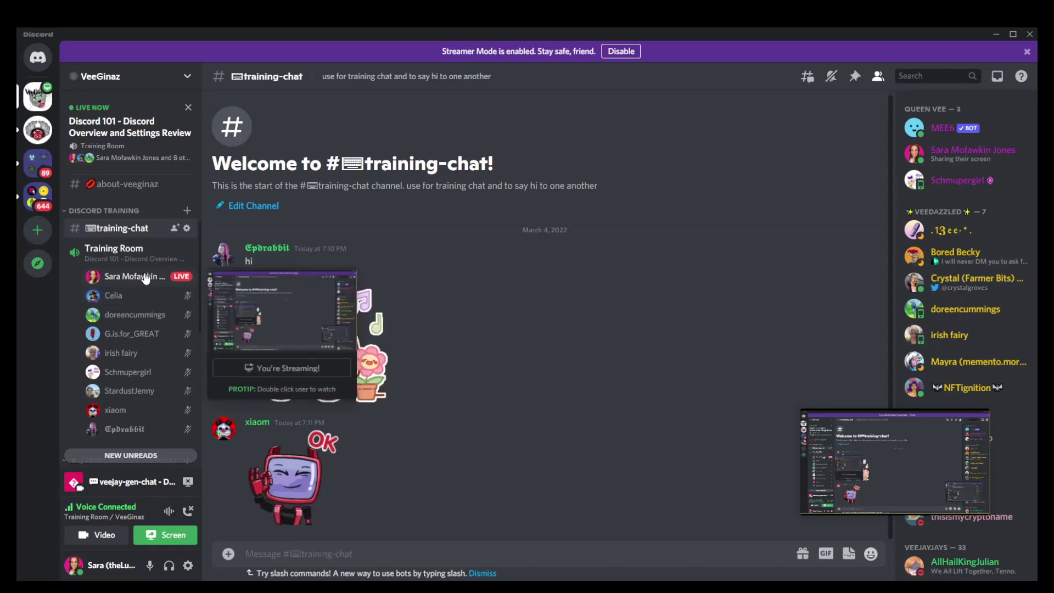
click(188, 566)
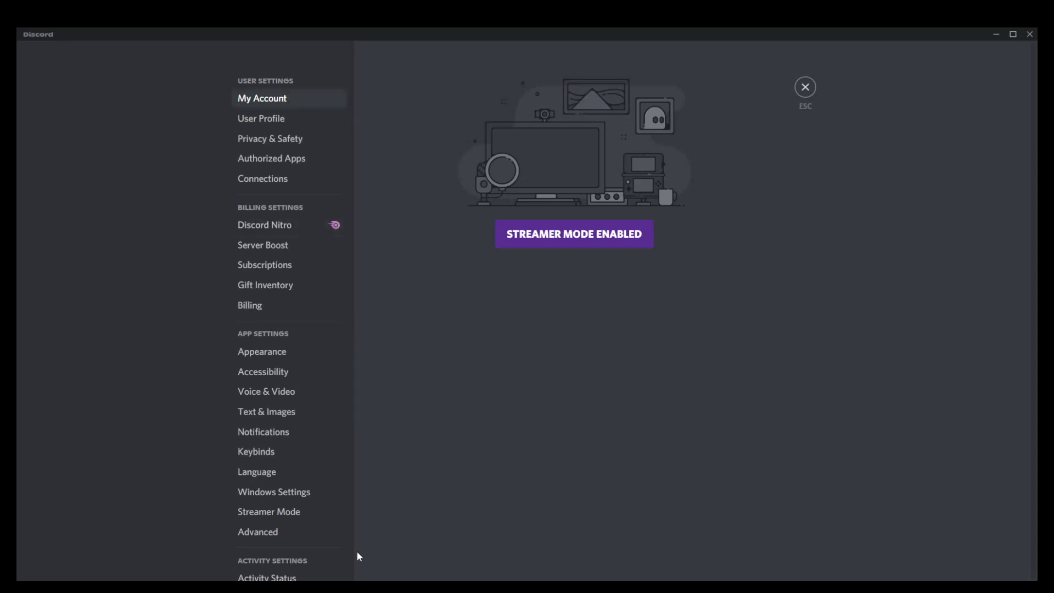
click(807, 88)
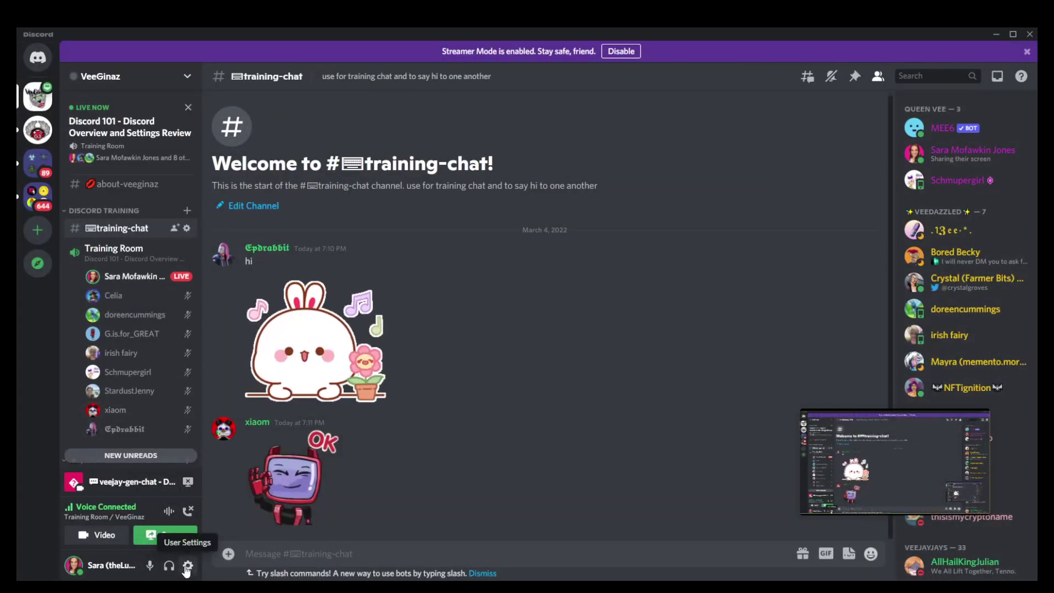
scroll(176, 373, down, 1)
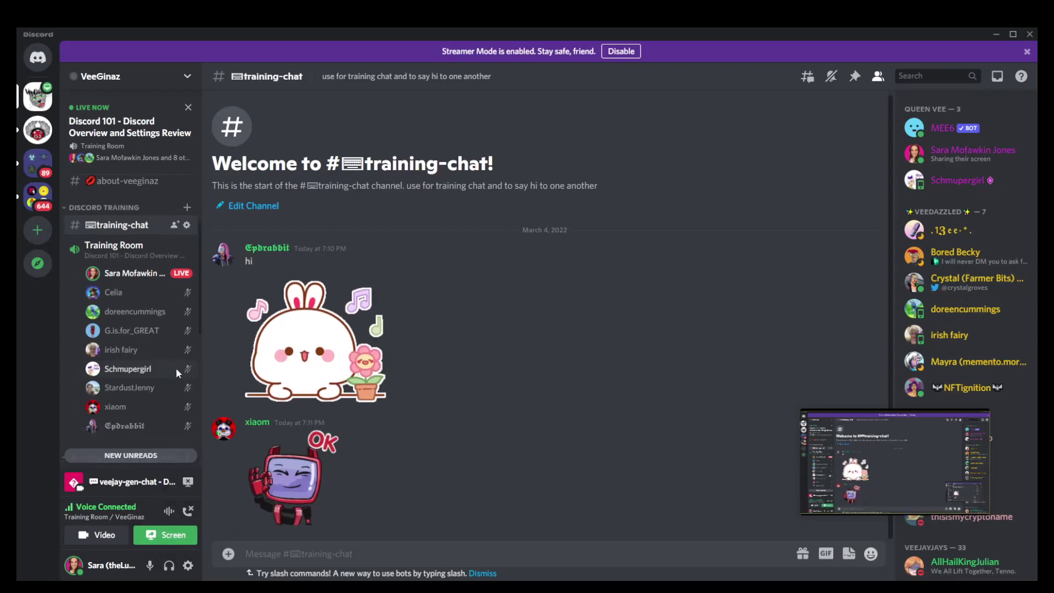
scroll(176, 367, down, 3)
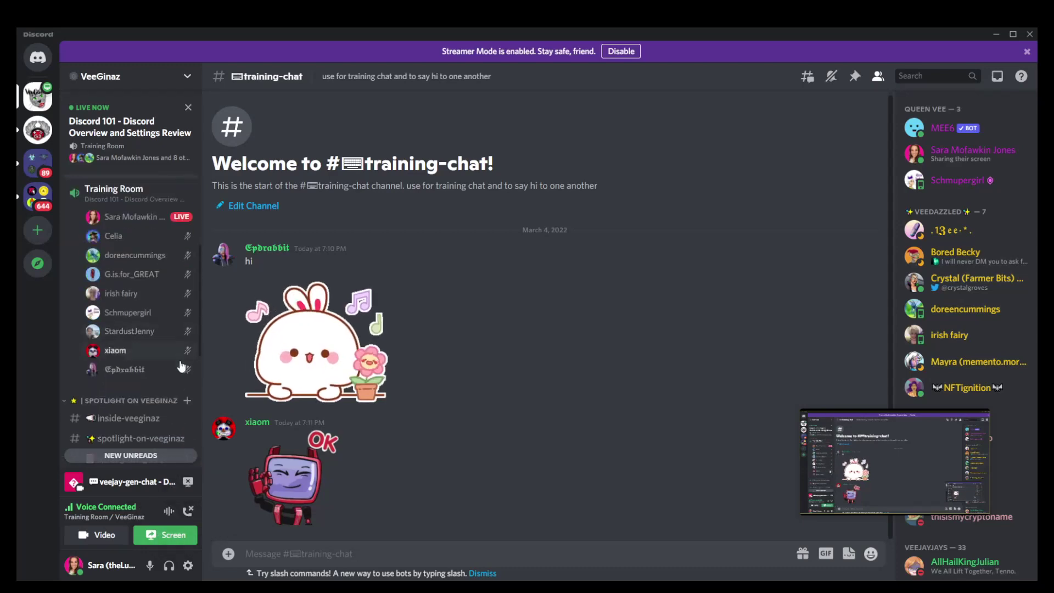
Open the user settings, view the User Profile page and go to the Privacy & Safety settings
click(189, 567)
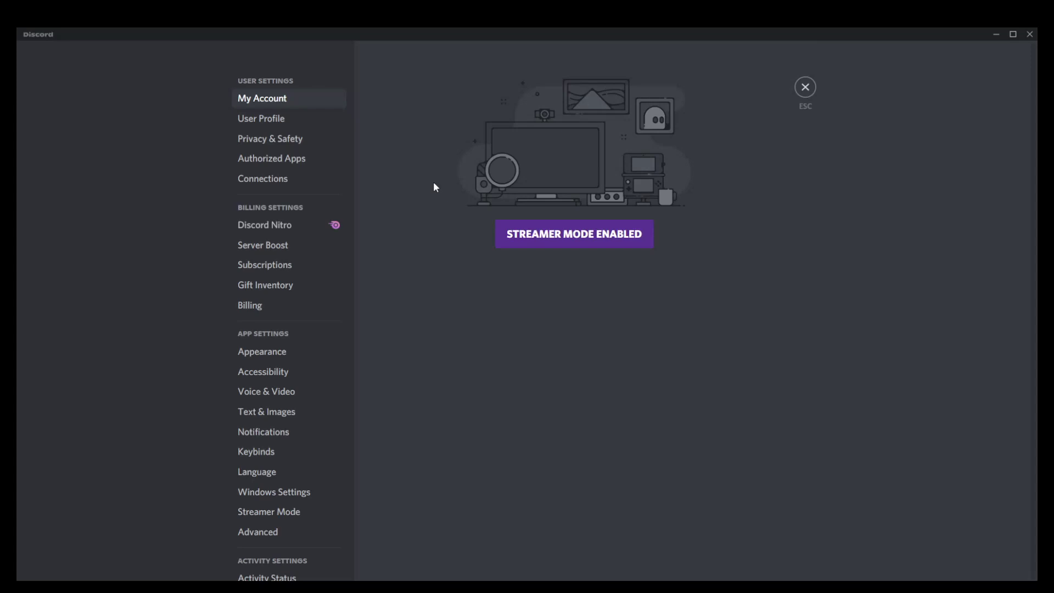
click(274, 122)
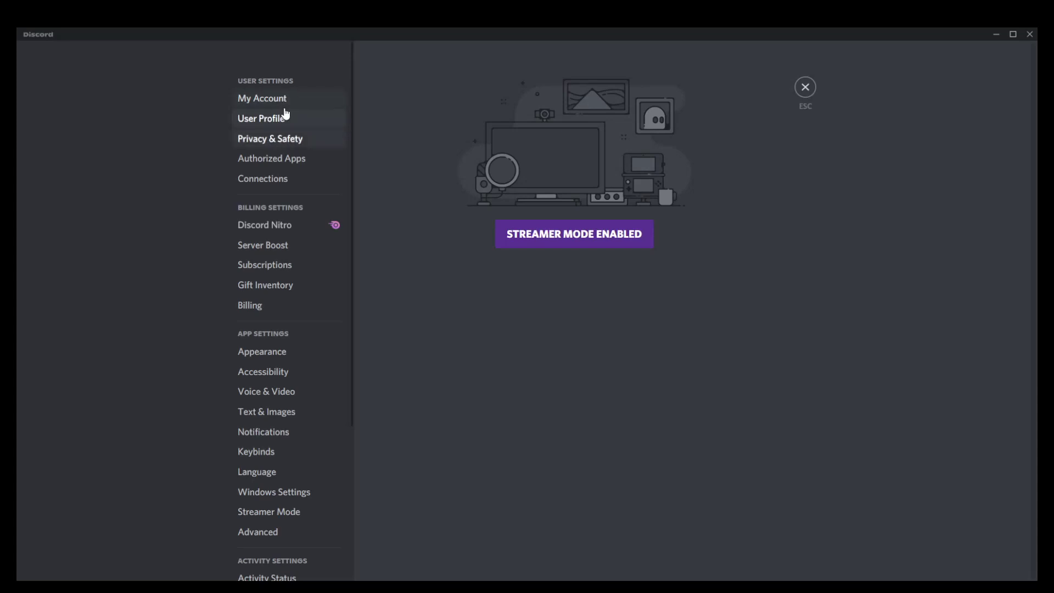
click(300, 140)
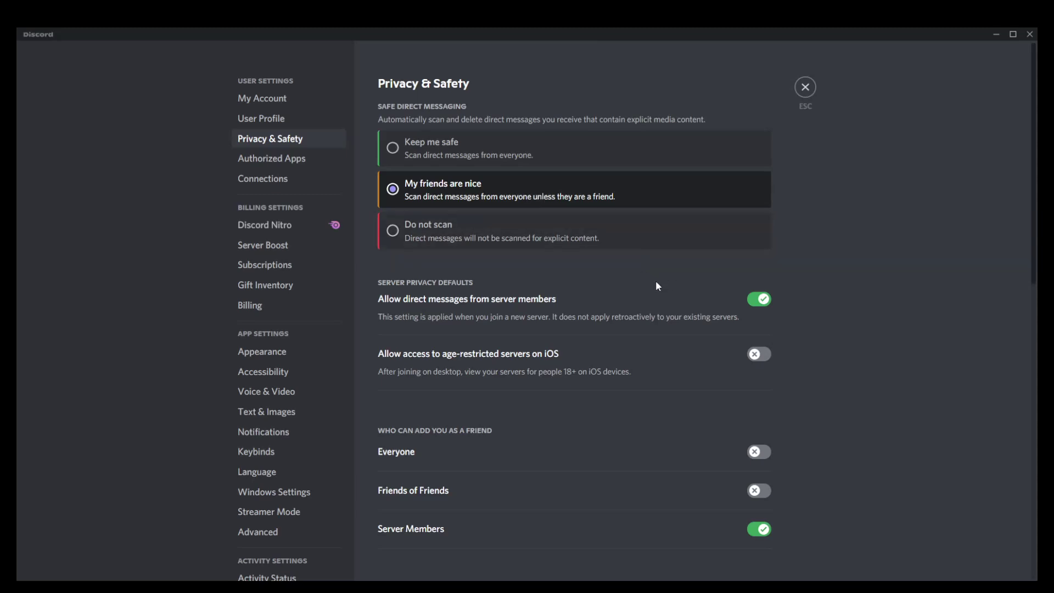
Disallow direct messages from server members without changing existing servers, and allow them again with the change applied to all existing servers
scroll(621, 286, down, 2)
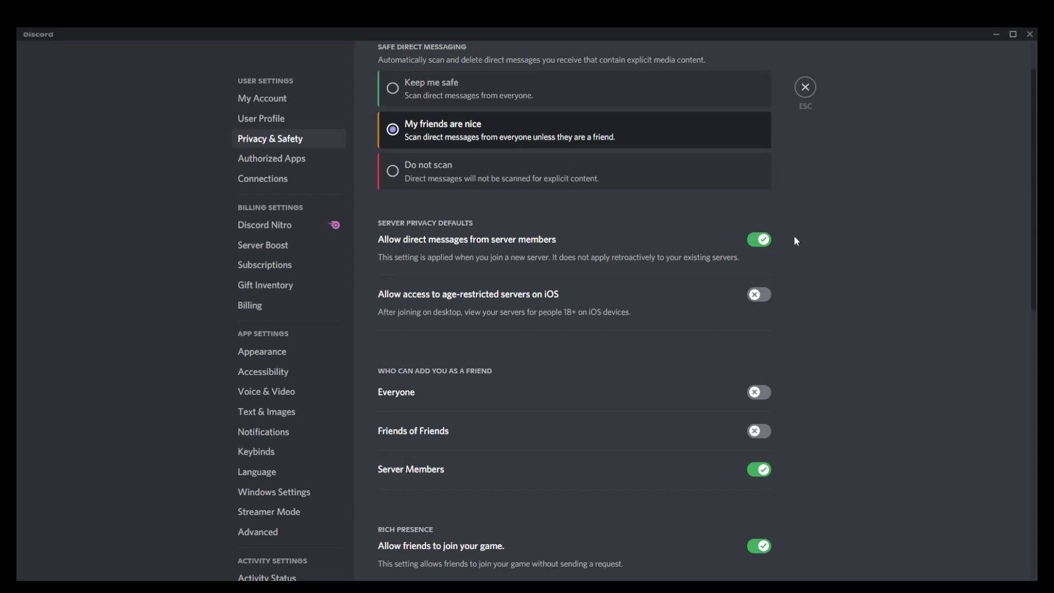
click(765, 240)
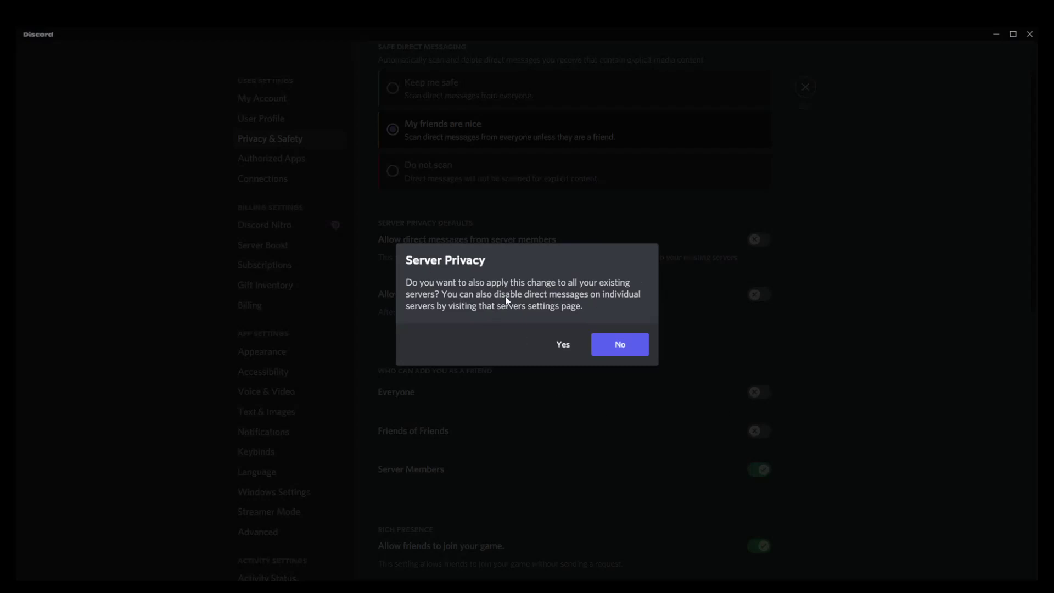
click(634, 350)
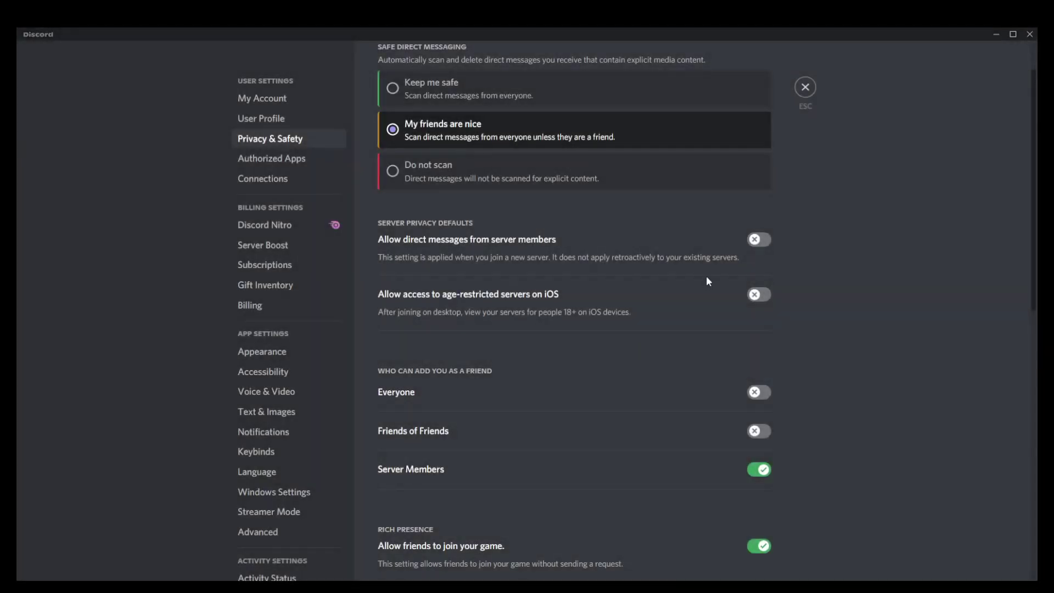
click(752, 242)
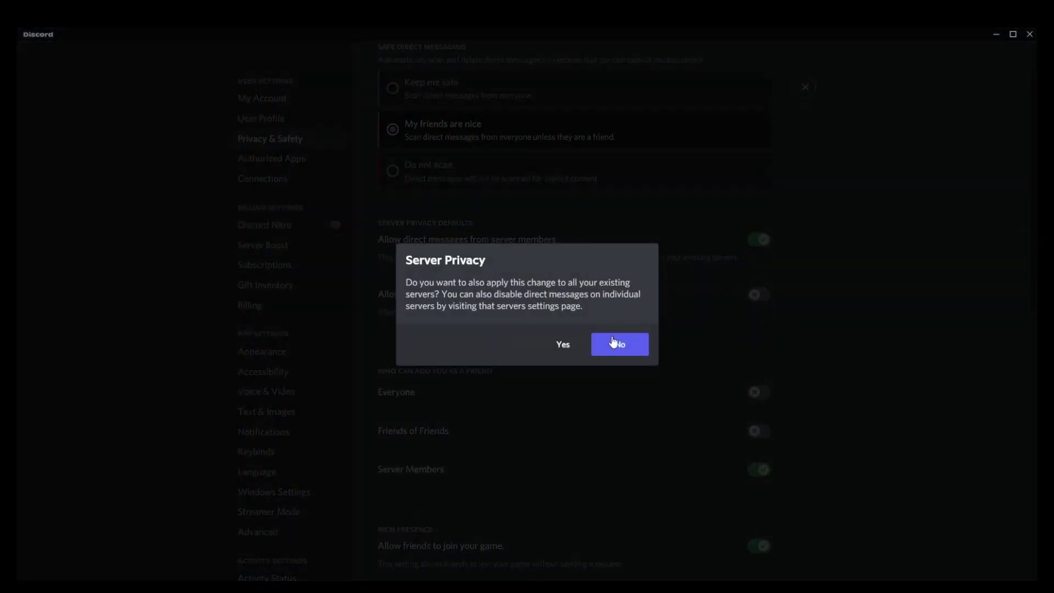
click(564, 346)
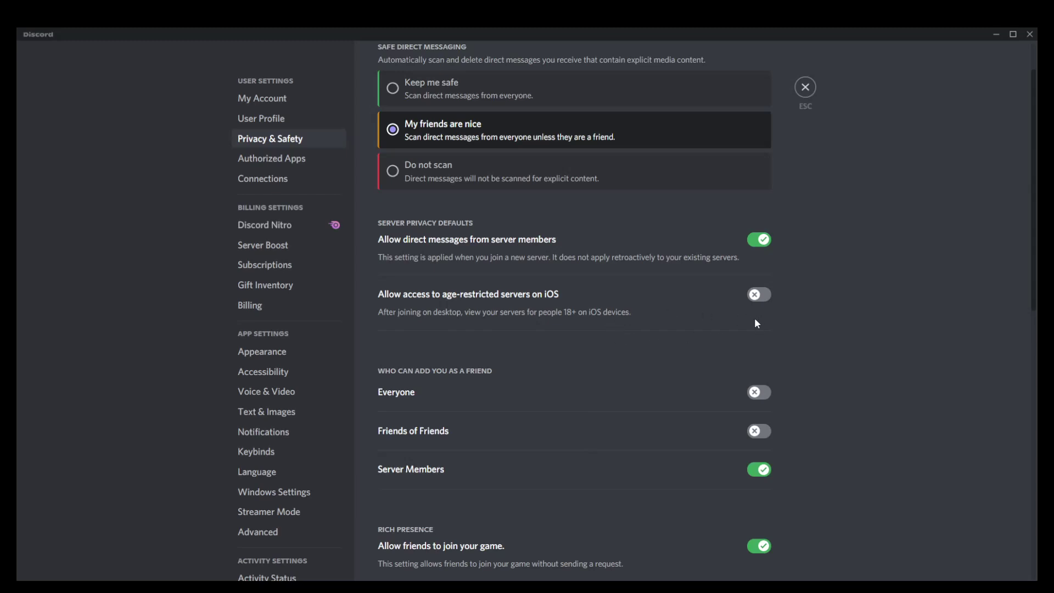
Review the Privacy & Safety options for friend requests, rich presence and how Discord uses personal data
scroll(758, 323, down, 2)
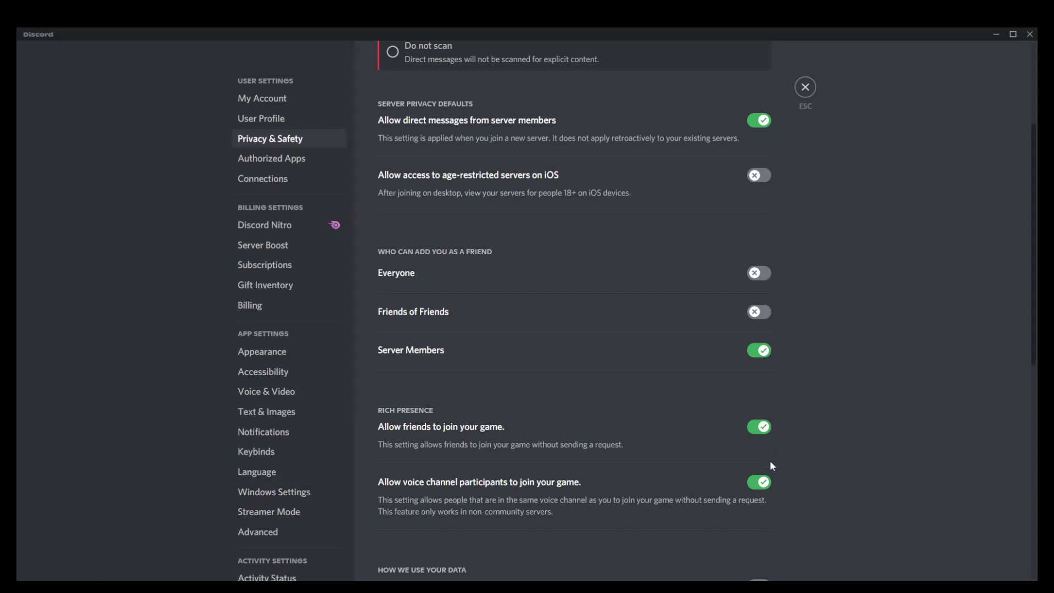
scroll(773, 466, down, 2)
scroll(771, 429, down, 2)
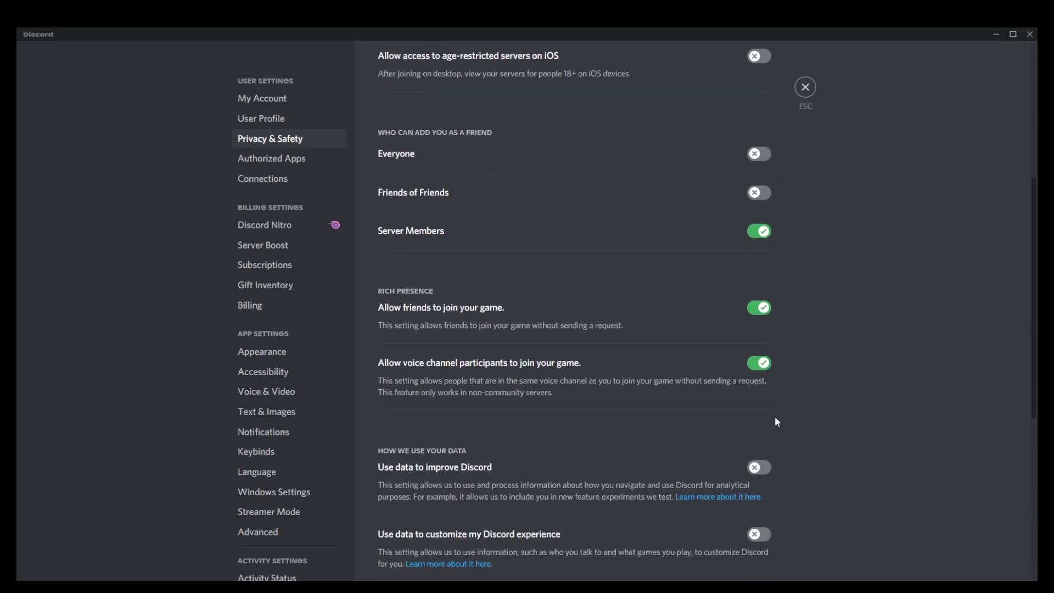
scroll(786, 395, down, 2)
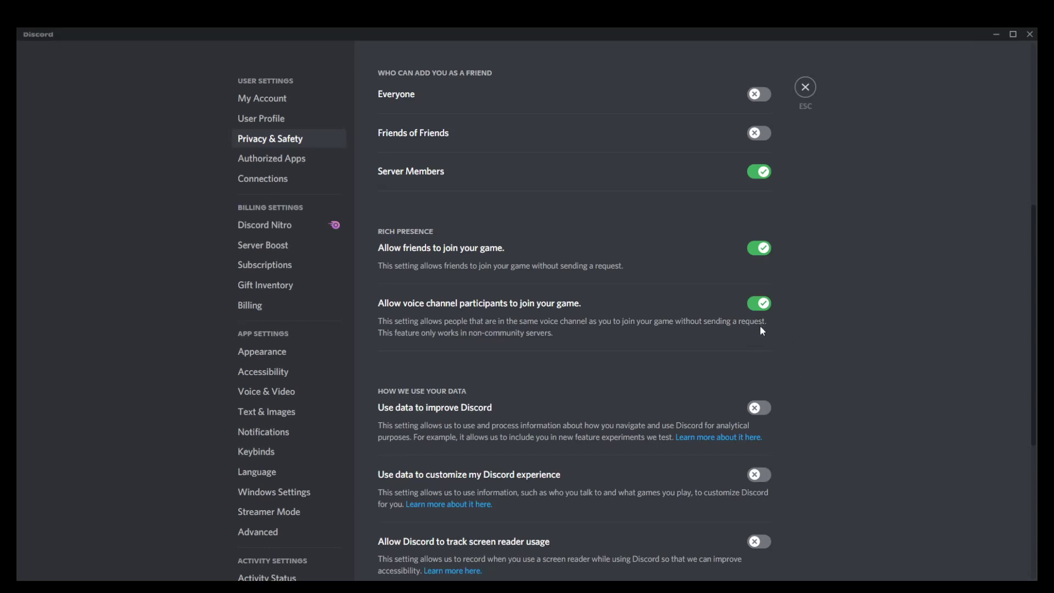
scroll(773, 368, up, 2)
scroll(774, 367, down, 4)
scroll(772, 369, down, 4)
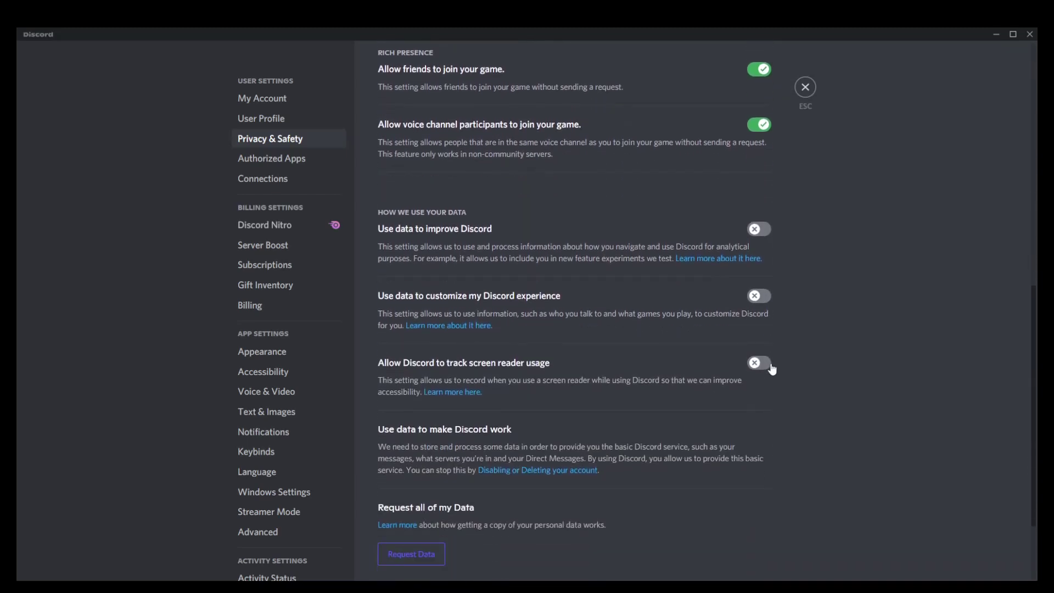
scroll(773, 369, down, 2)
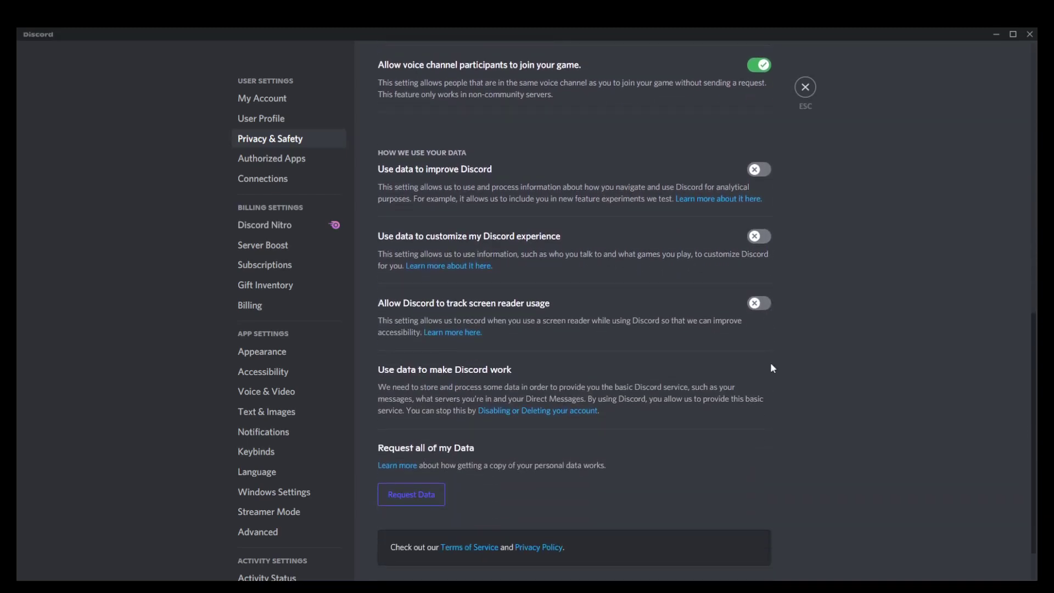
scroll(772, 368, down, 2)
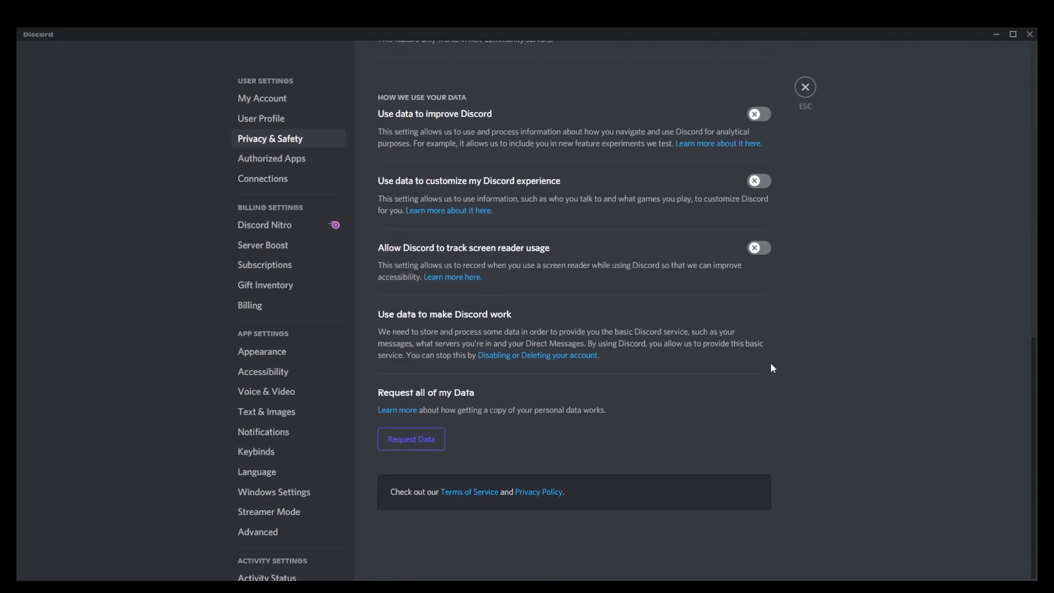
scroll(754, 387, up, 8)
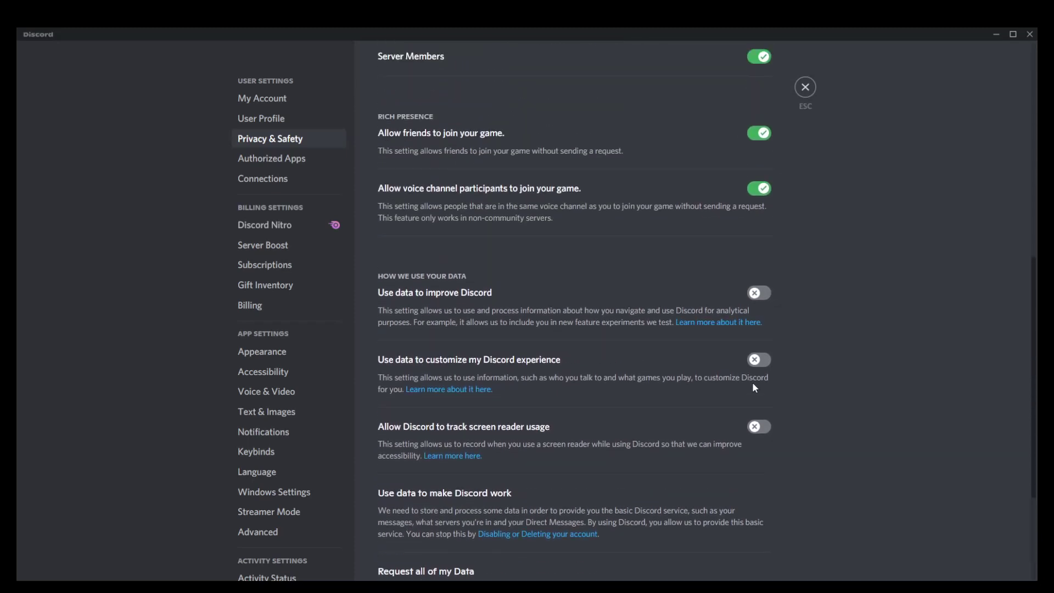
scroll(758, 387, up, 2)
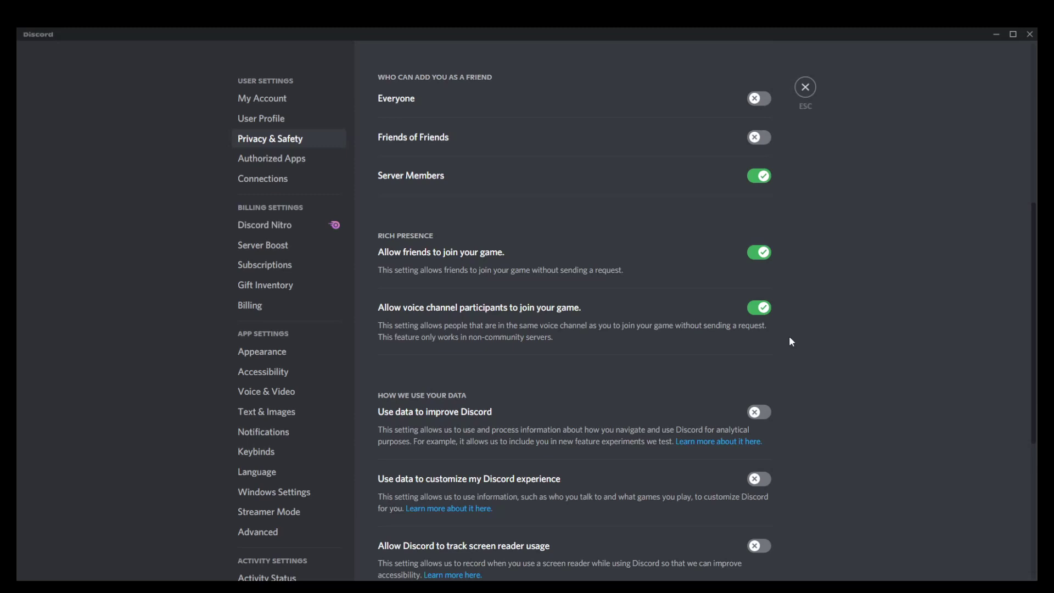
Look through the Authorized Apps, Connections, Discord Nitro and Server Boost settings pages
click(292, 165)
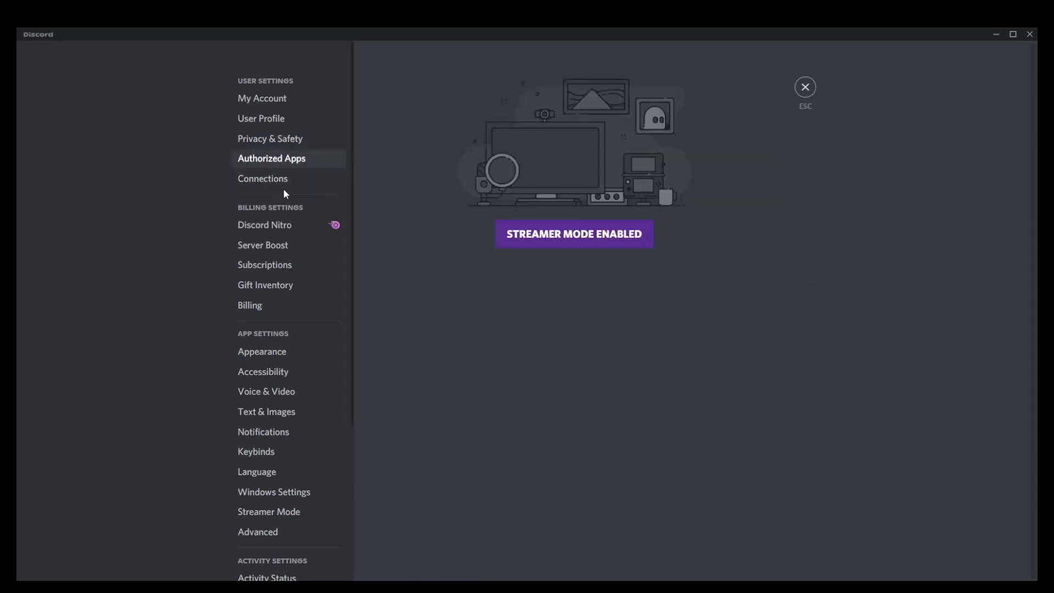
click(276, 181)
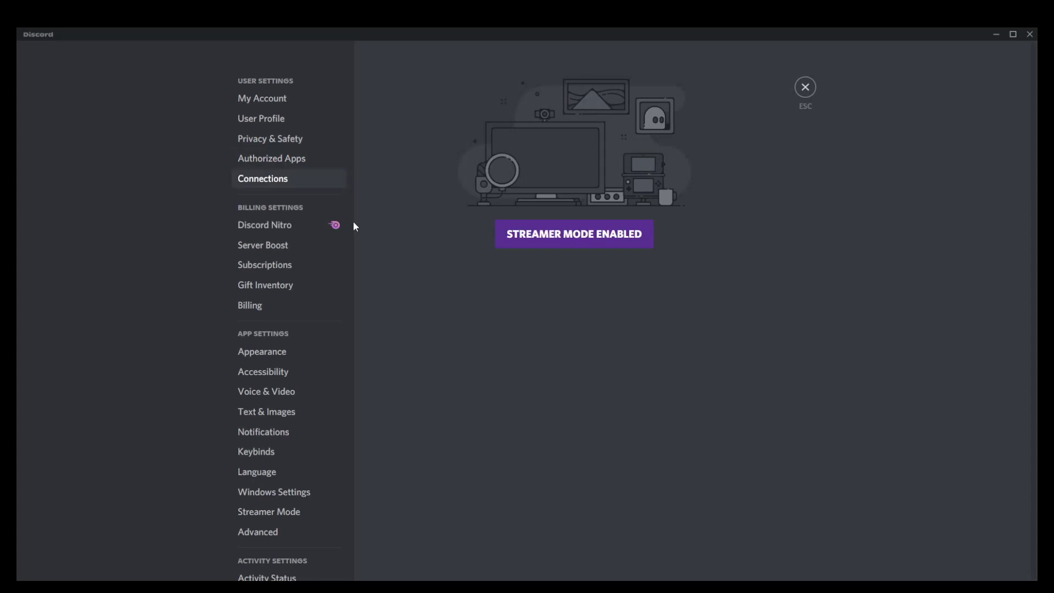
click(267, 231)
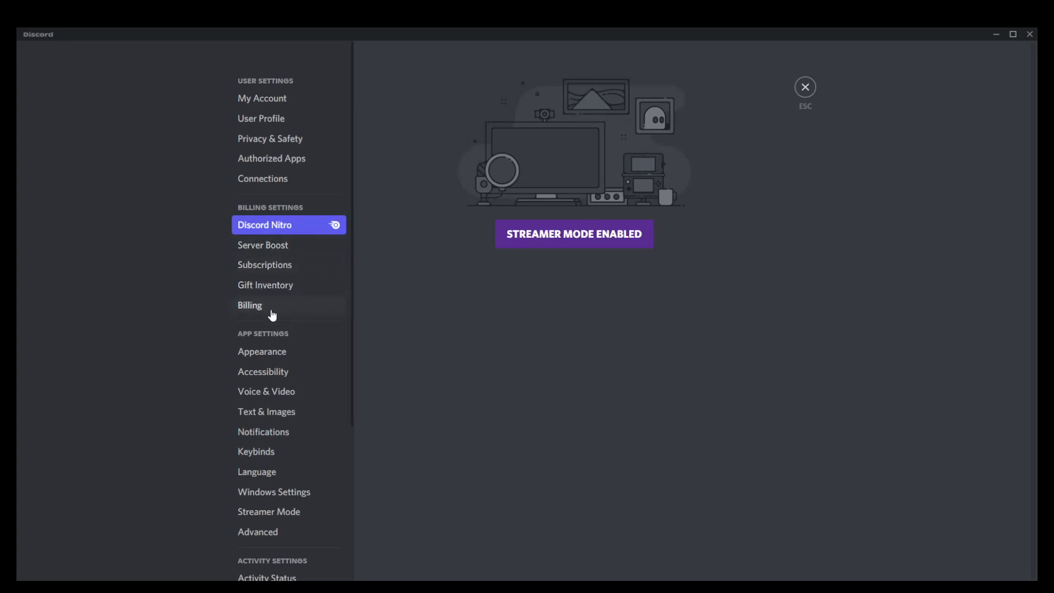
click(278, 245)
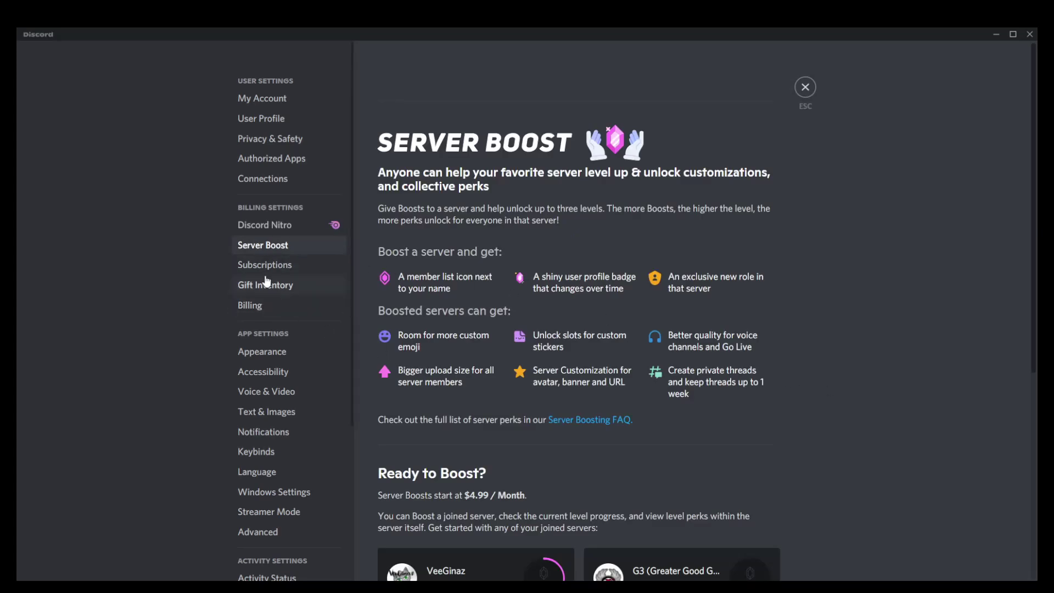
Try the Light and Sync with computer themes in the Appearance settings and return the theme to Dark
click(280, 356)
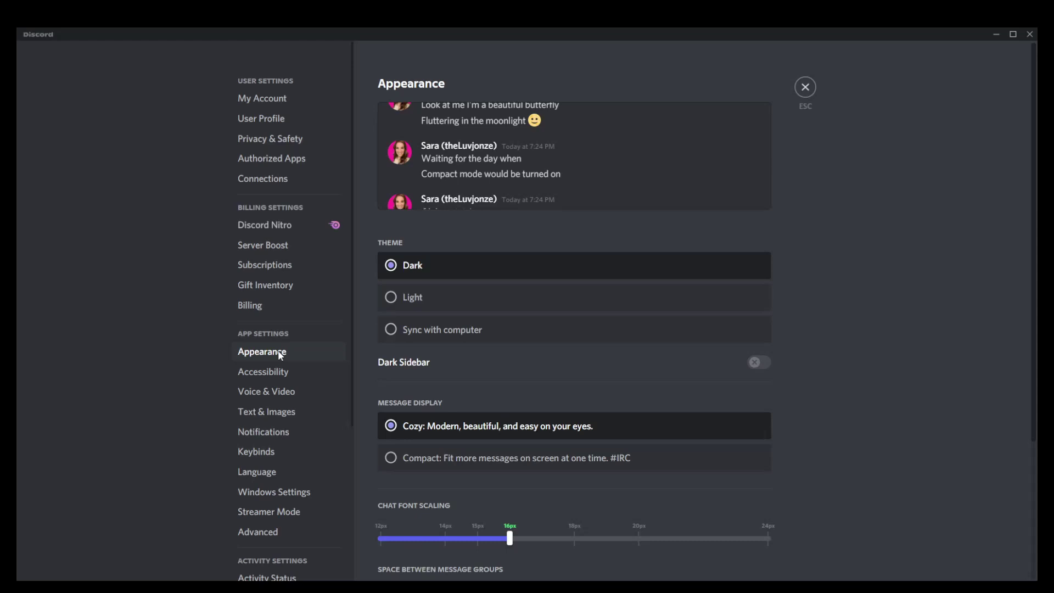
click(392, 297)
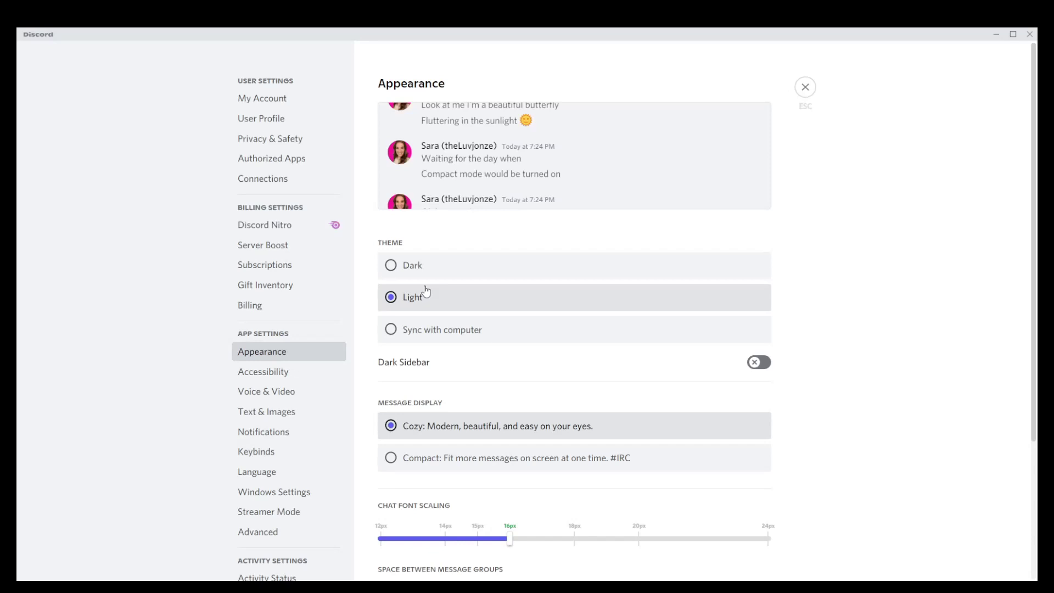
click(392, 267)
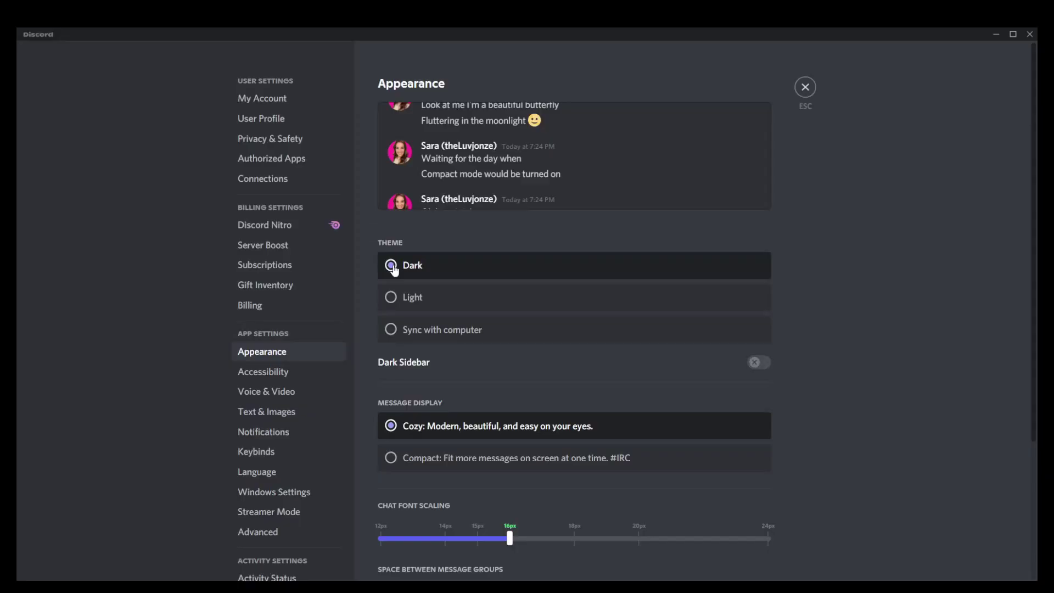
click(392, 332)
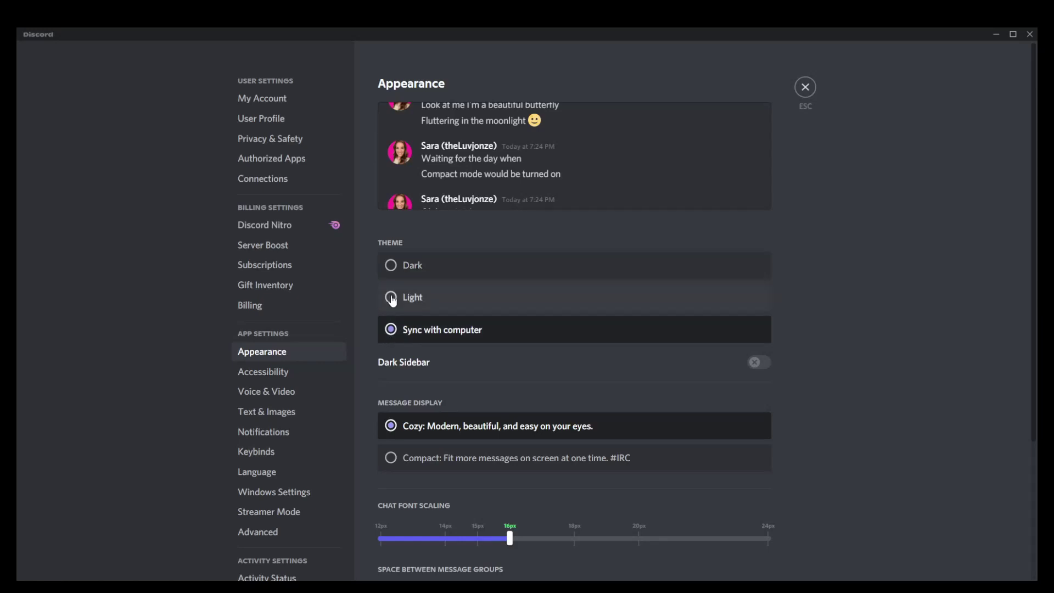
click(392, 269)
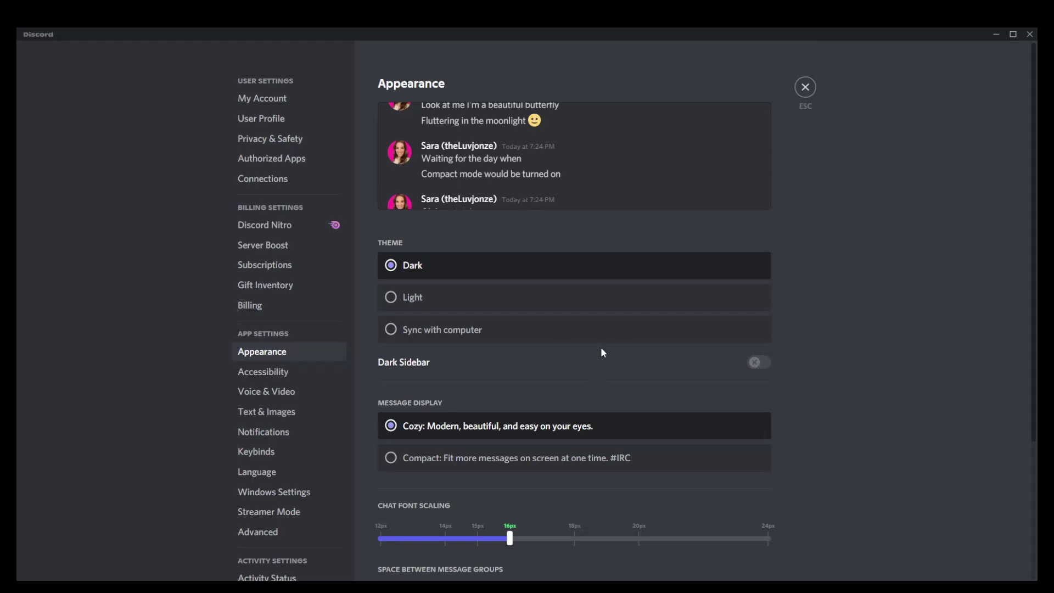
click(395, 297)
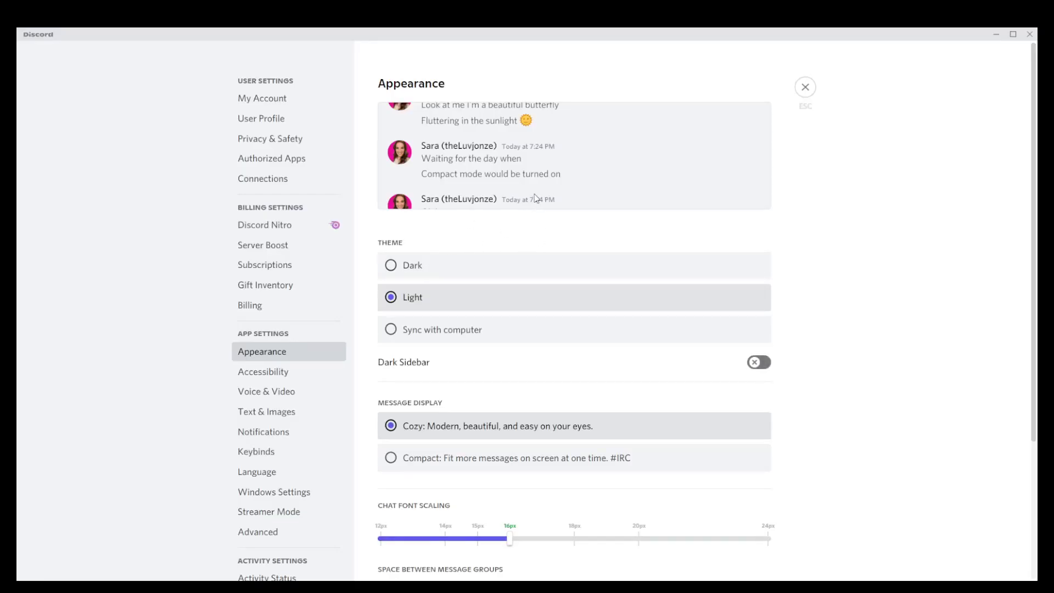
click(393, 266)
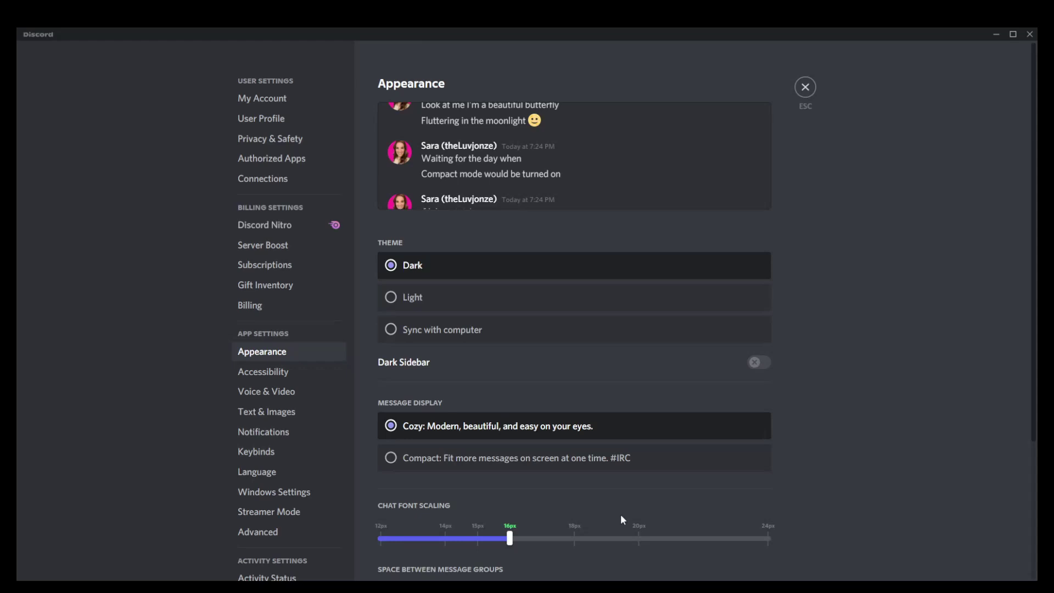
Close the user settings and search the server's messages with the from: filter and a member's username
click(804, 87)
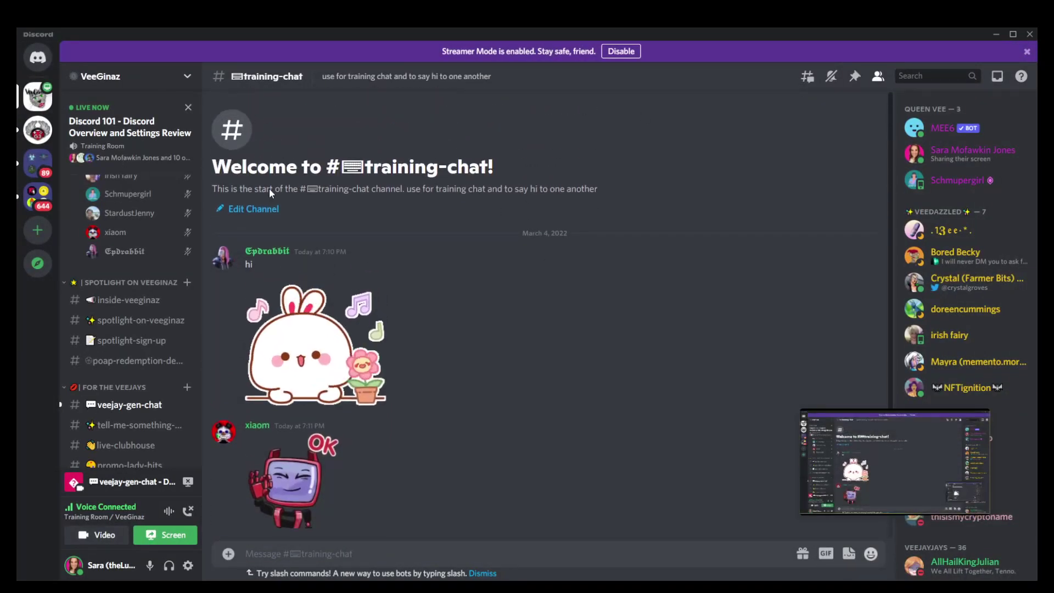
click(928, 77)
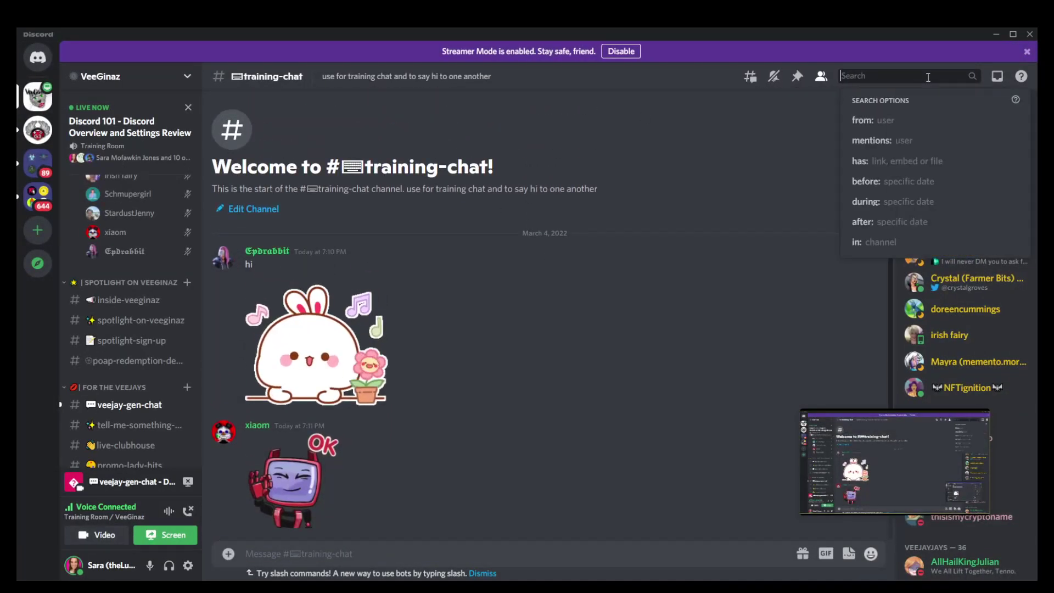
click(889, 121)
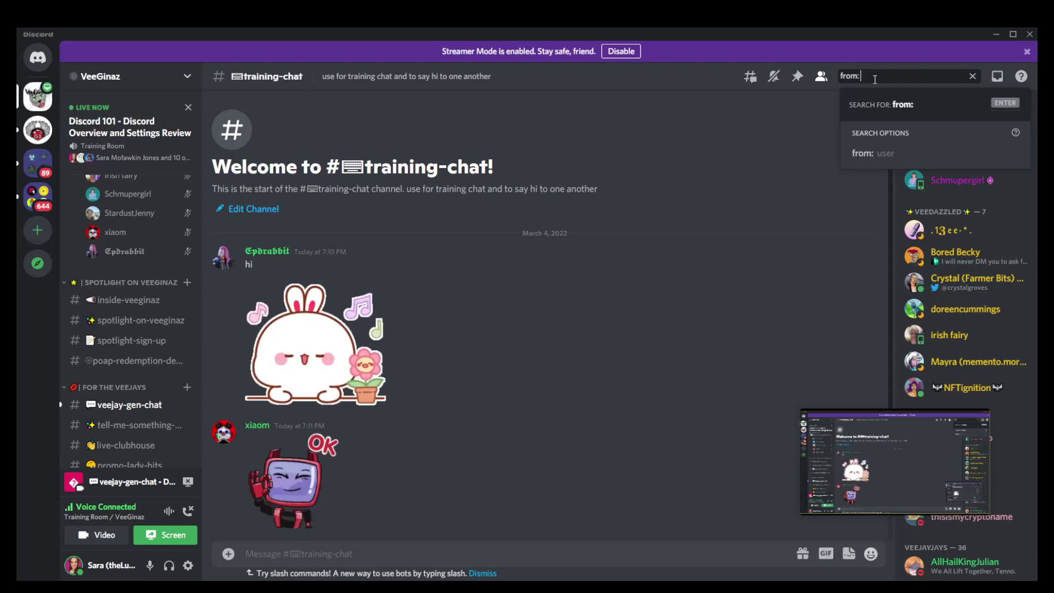
text(billy)
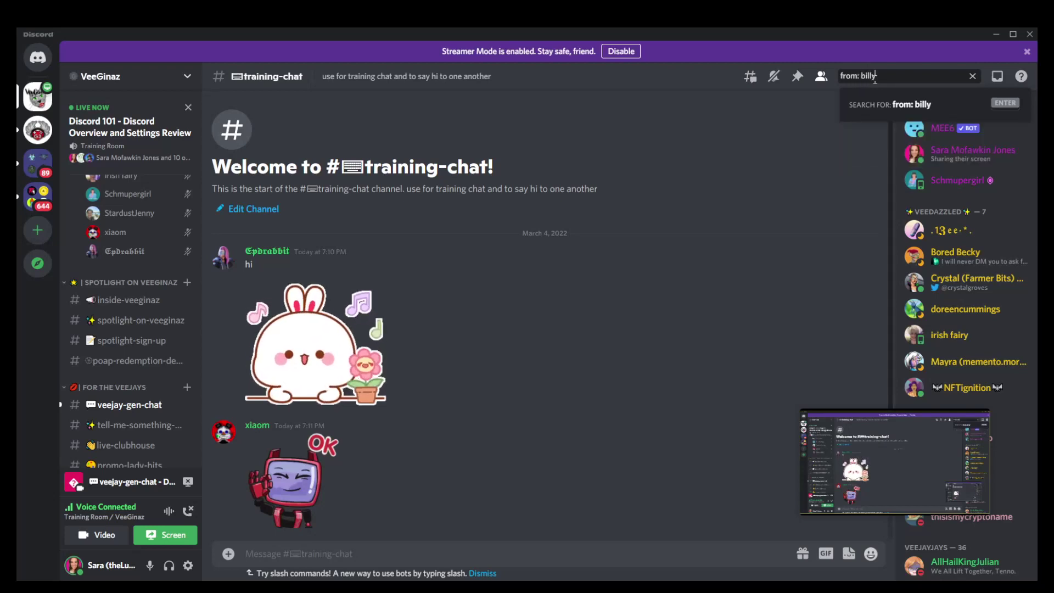
text(cee)
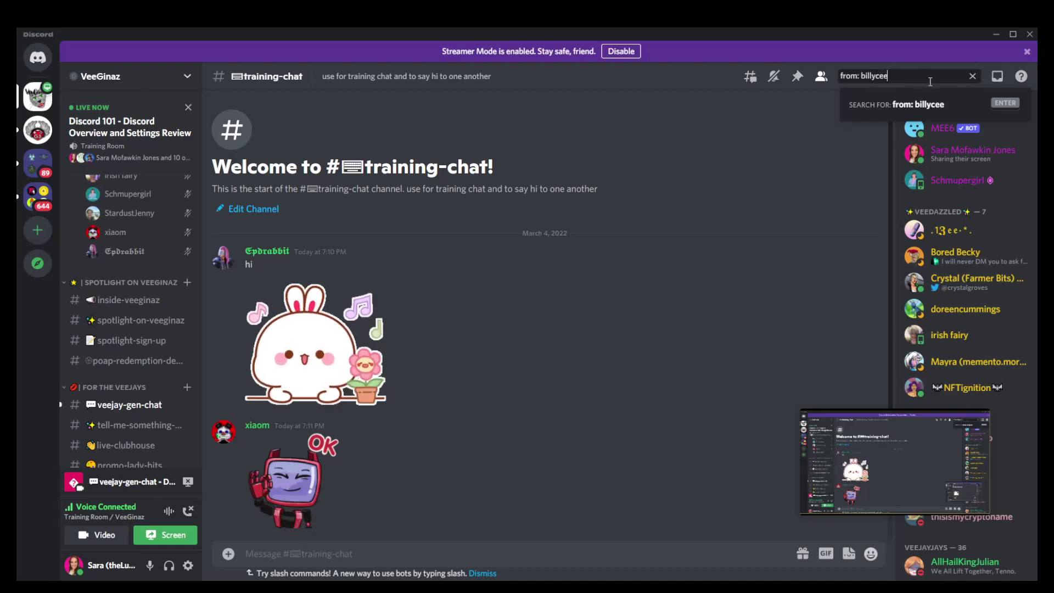
key(Return)
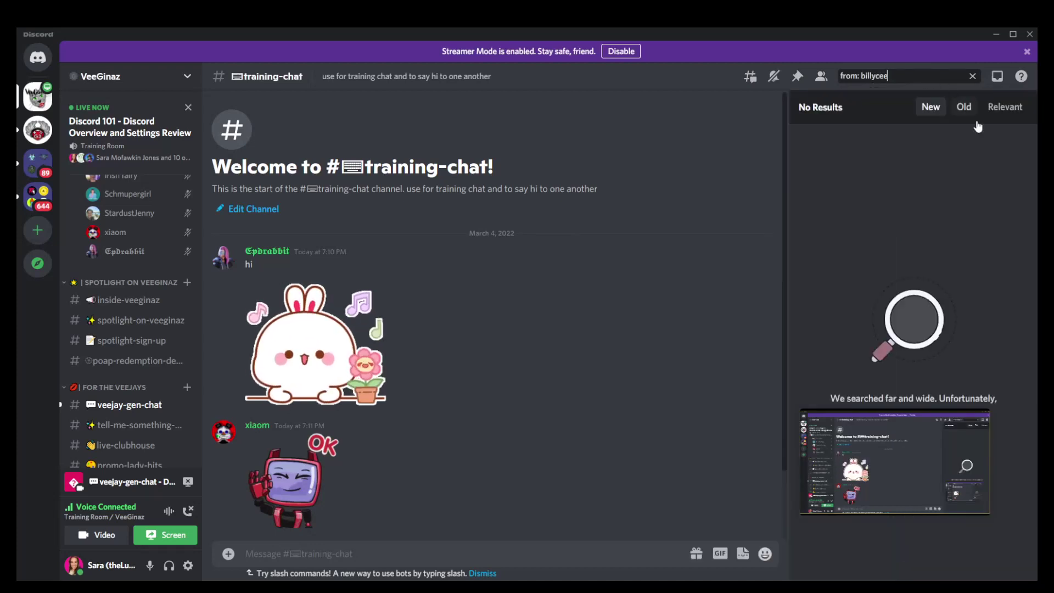
key(ctrl+a)
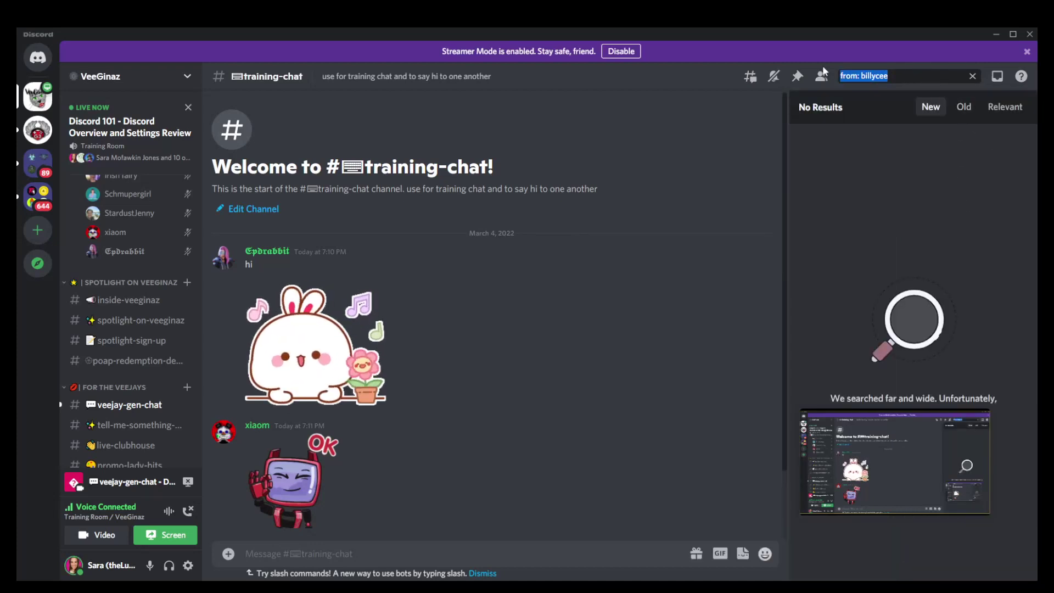
key(BackSpace)
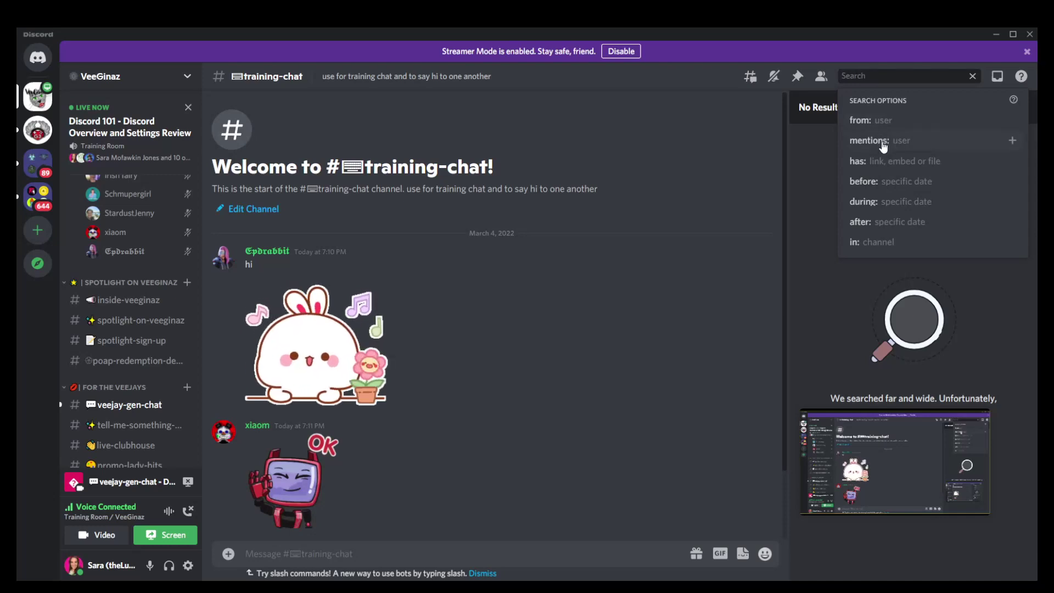
click(880, 123)
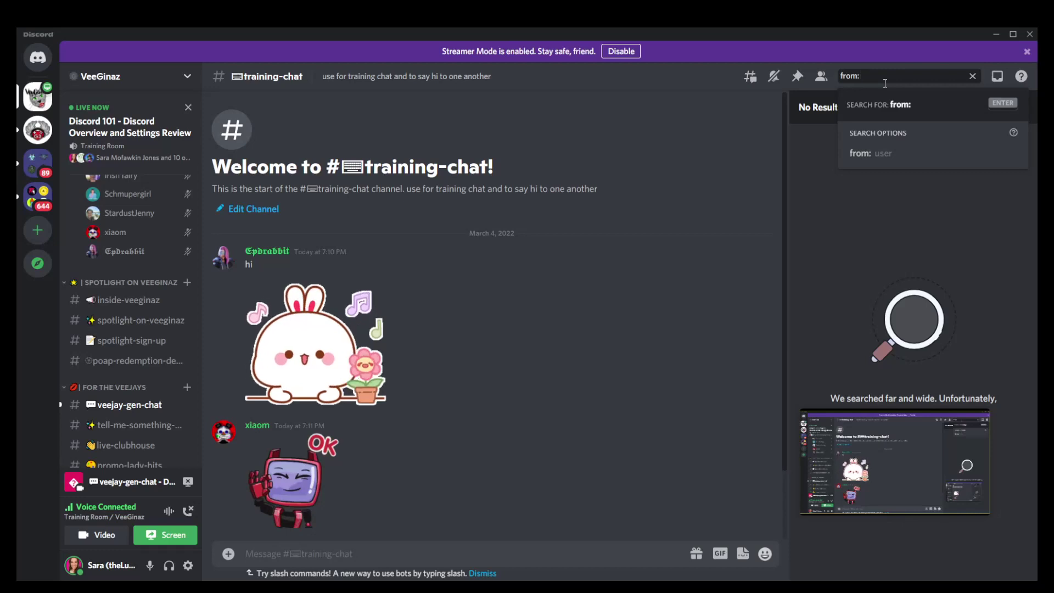
text(ce)
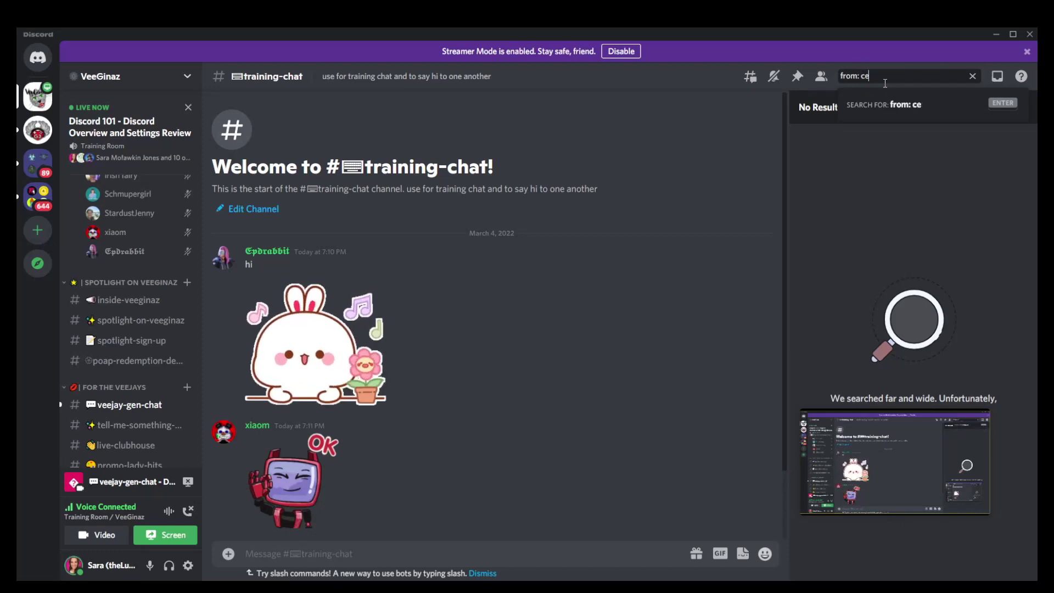
text(lia)
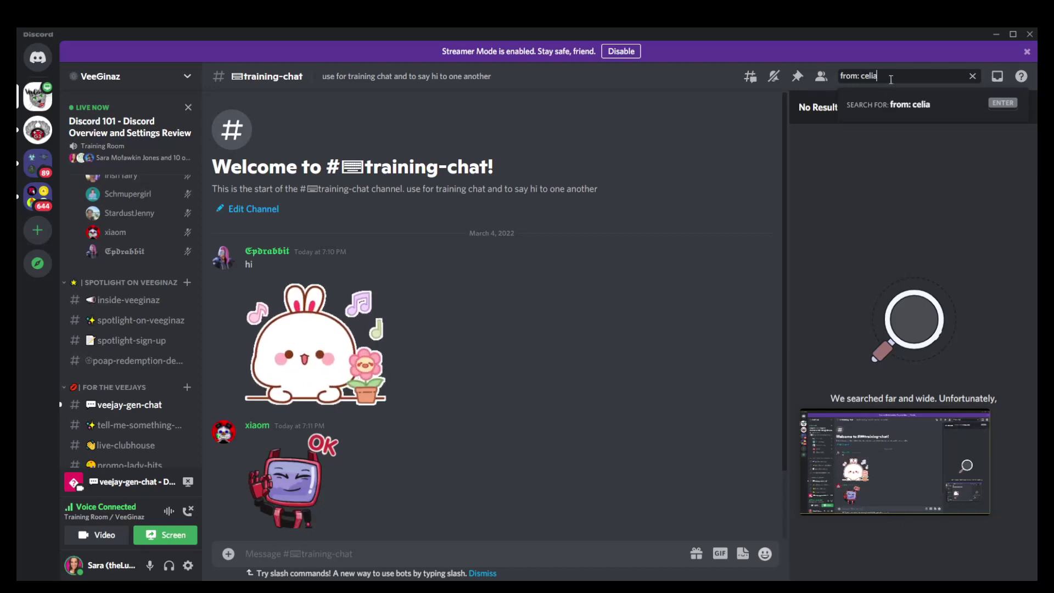
click(973, 76)
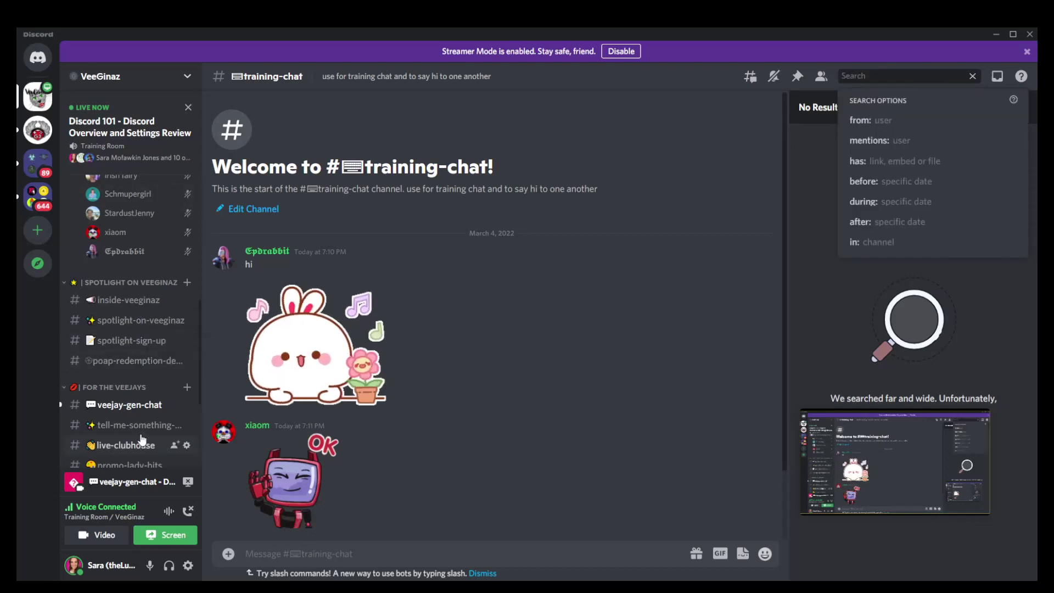
key(Escape)
Open the veejay-gen-chat channel, search for messages from another member with the from: filter, and clear the search
click(157, 405)
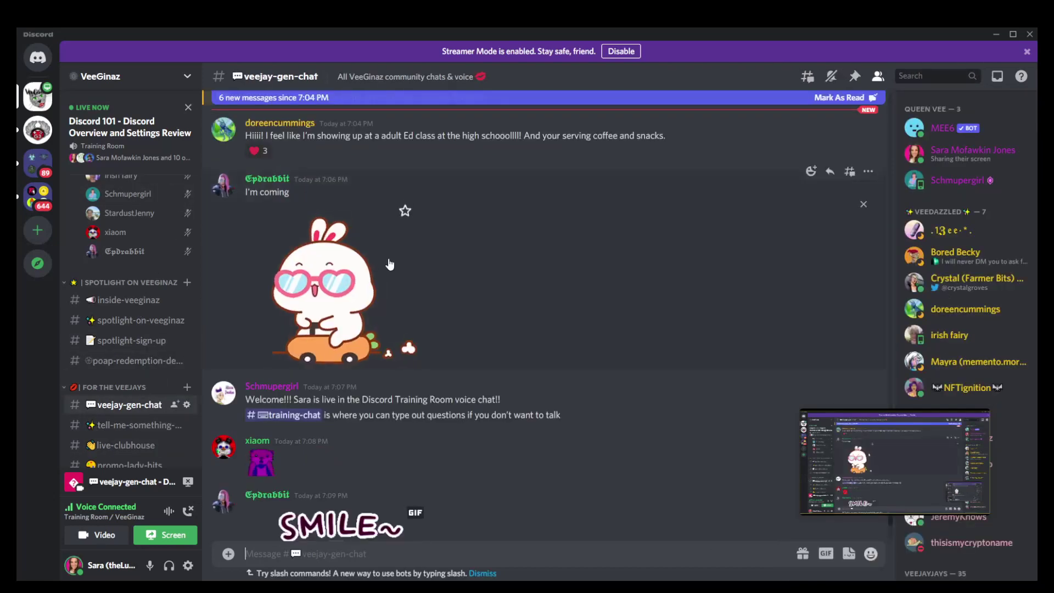
click(914, 75)
click(875, 120)
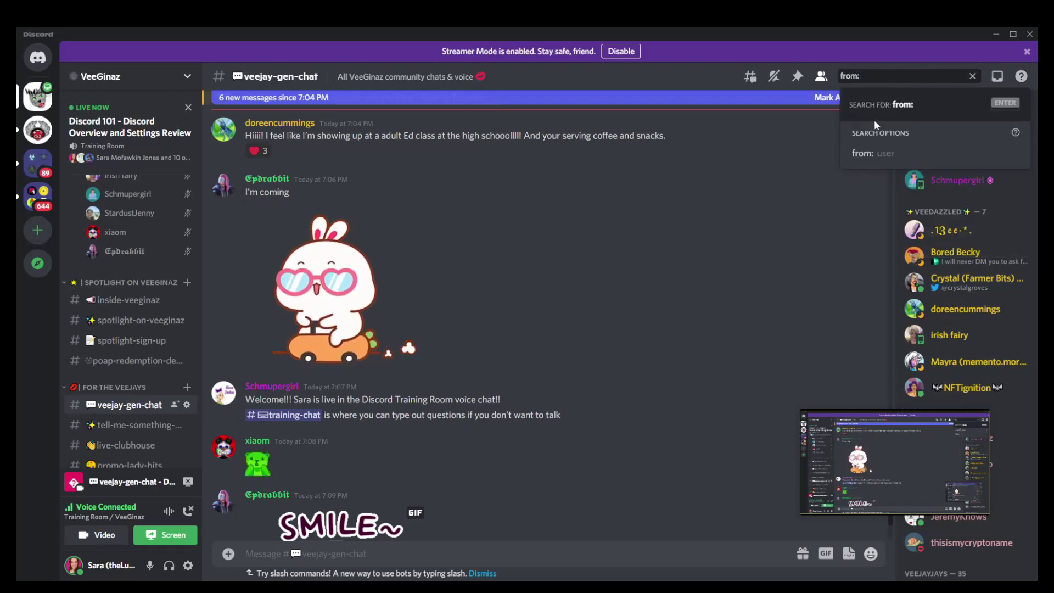
text(ceia)
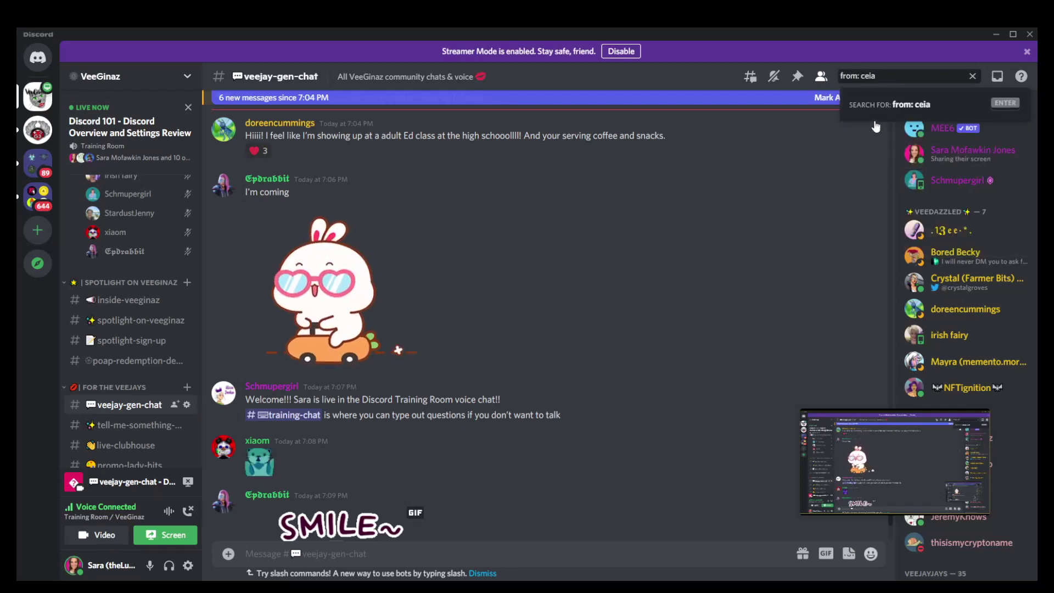
key(BackSpace)
key(BackSpace)
text(lia)
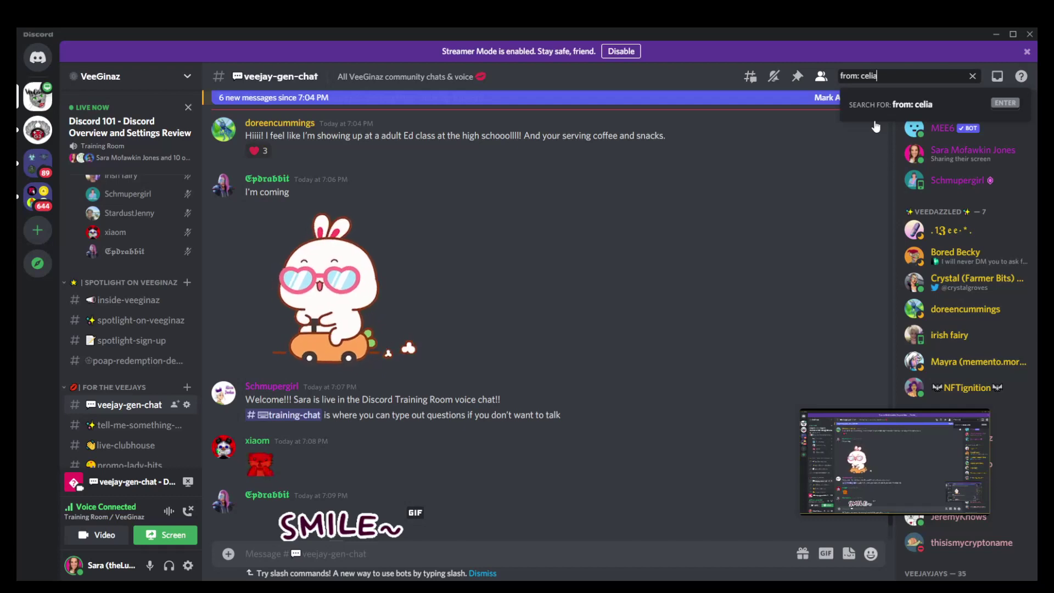
key(Return)
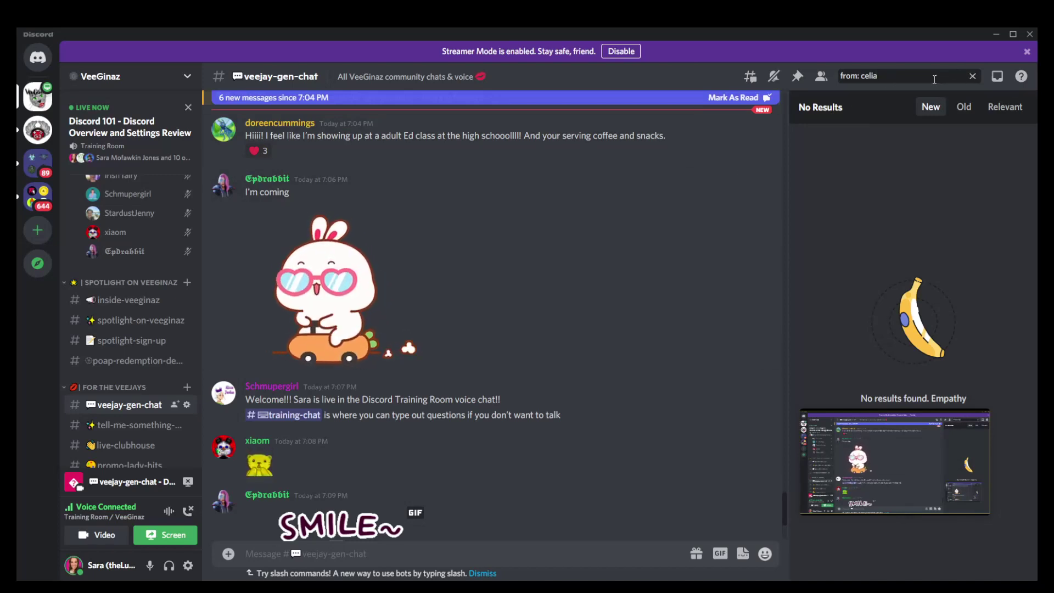
click(909, 76)
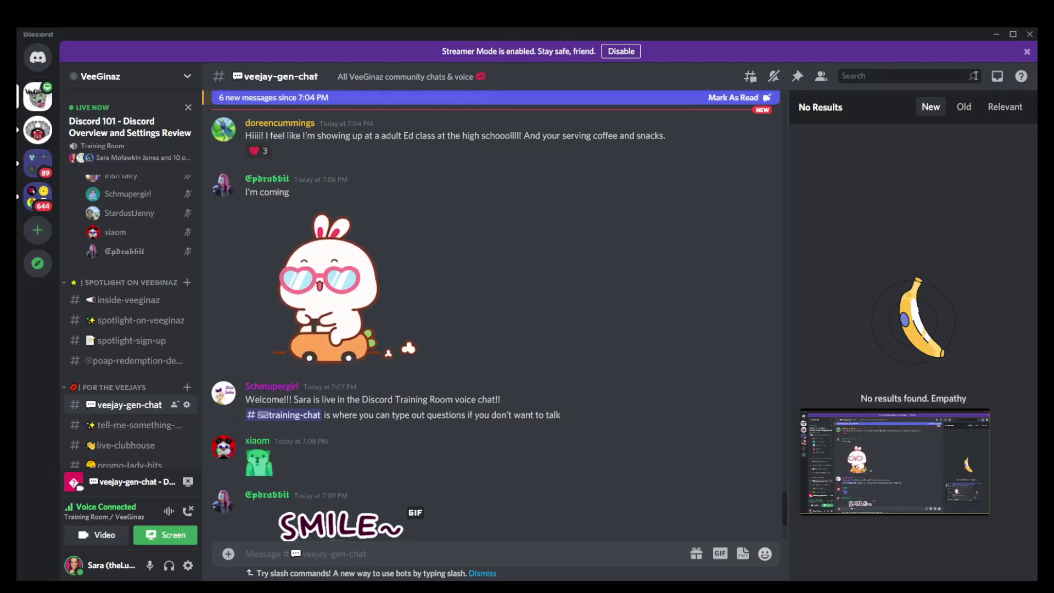
click(973, 76)
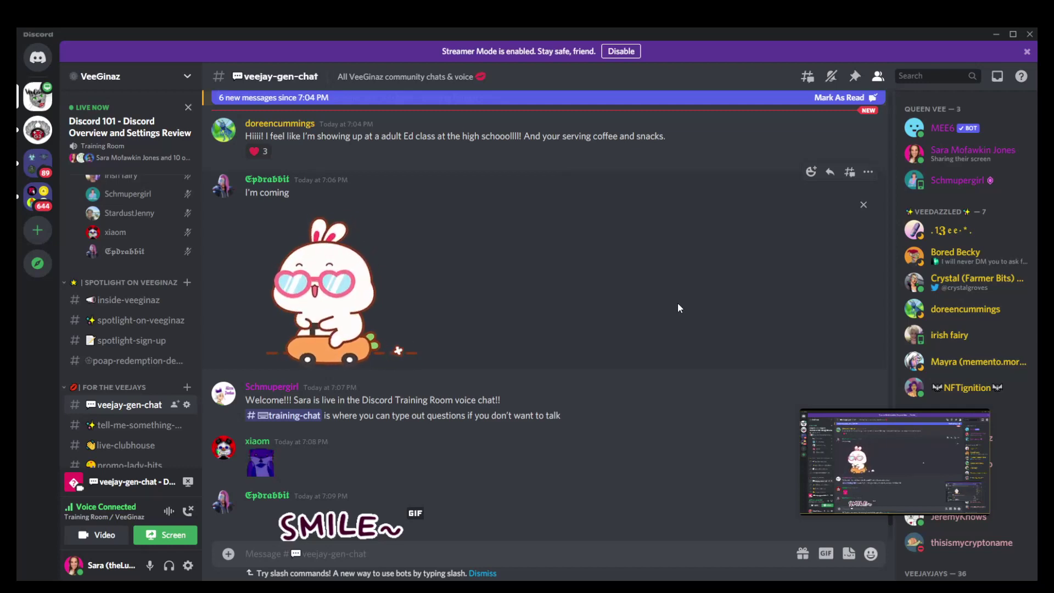
mouse_move(933, 502)
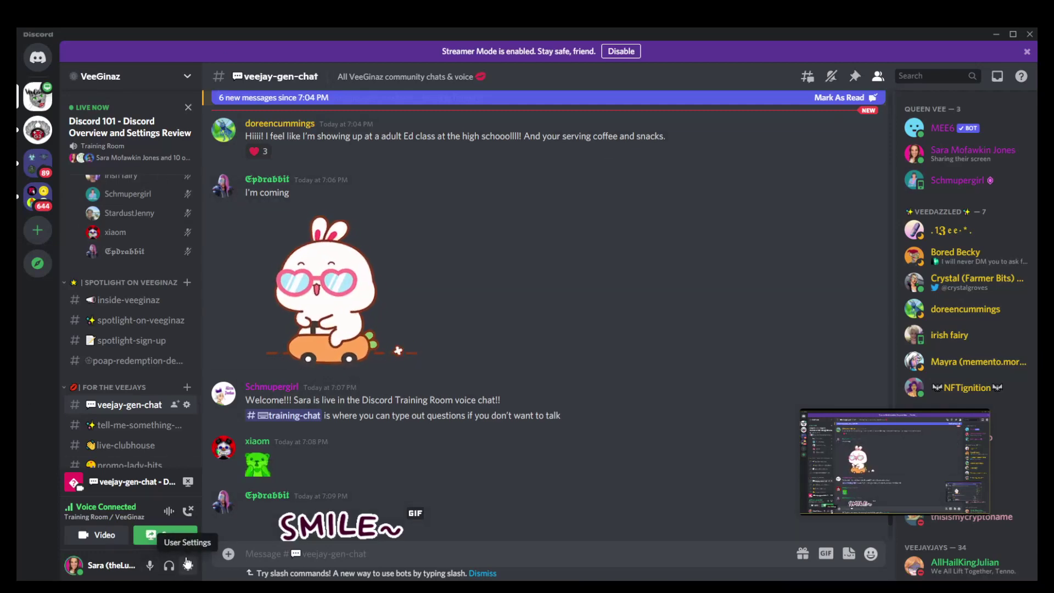
scroll(159, 358, up, 4)
scroll(158, 370, down, 2)
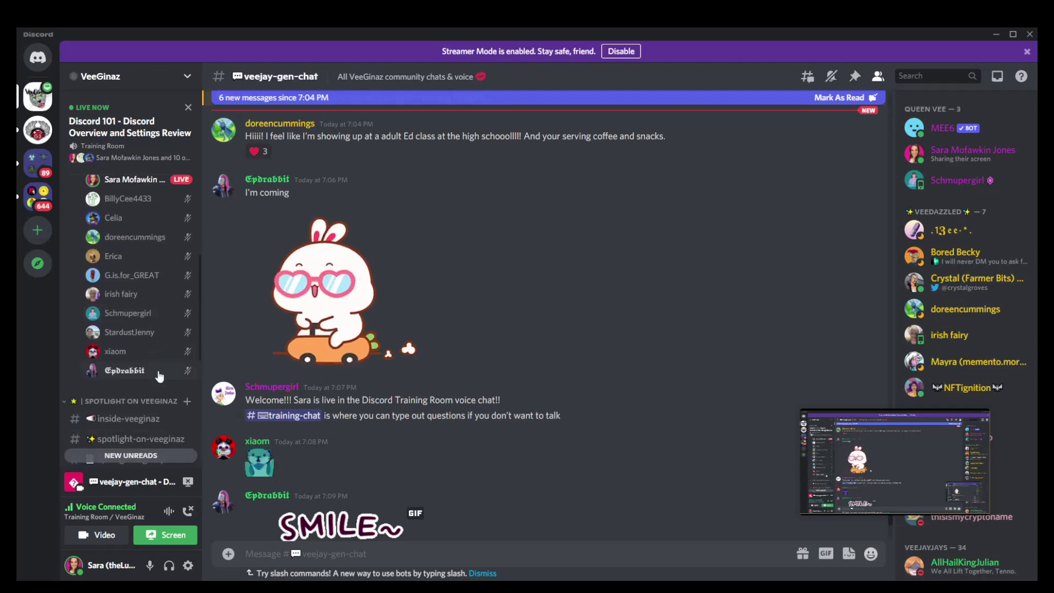
scroll(158, 373, up, 2)
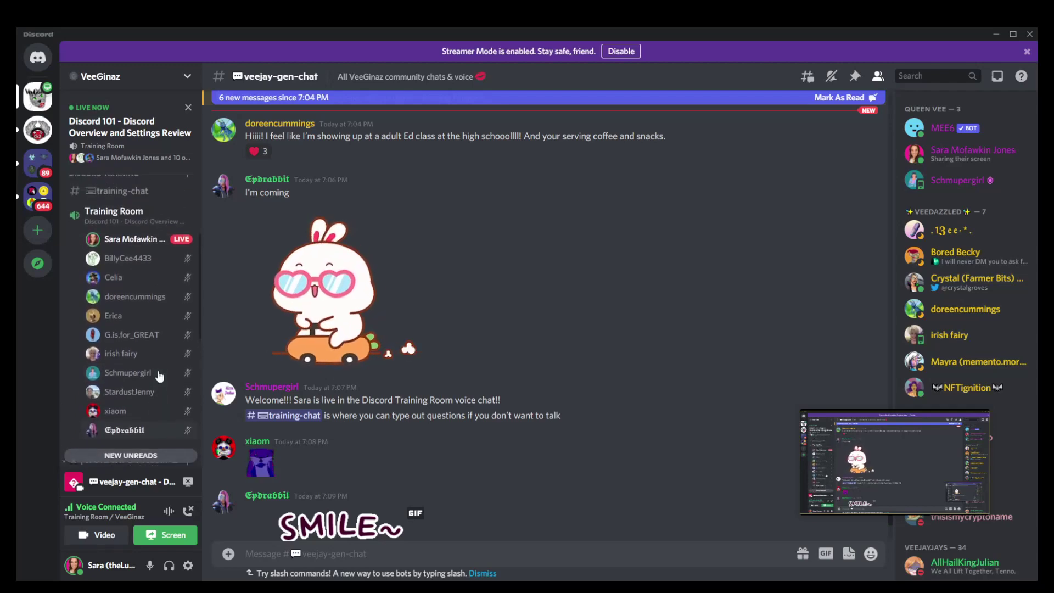
Reopen the user settings and review the theme, message display and scaling options on the Appearance page
click(179, 567)
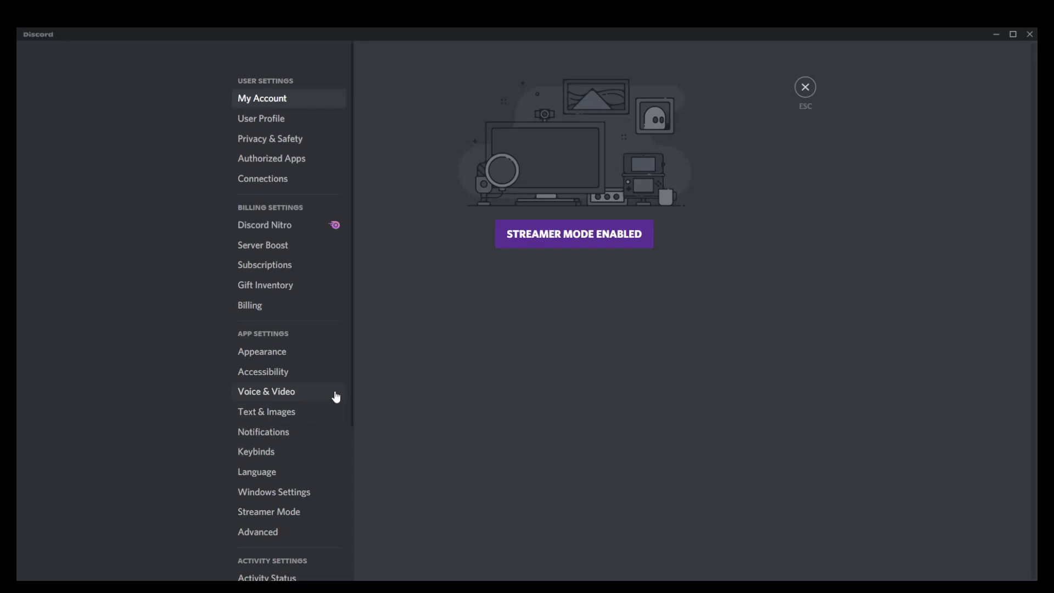
click(285, 397)
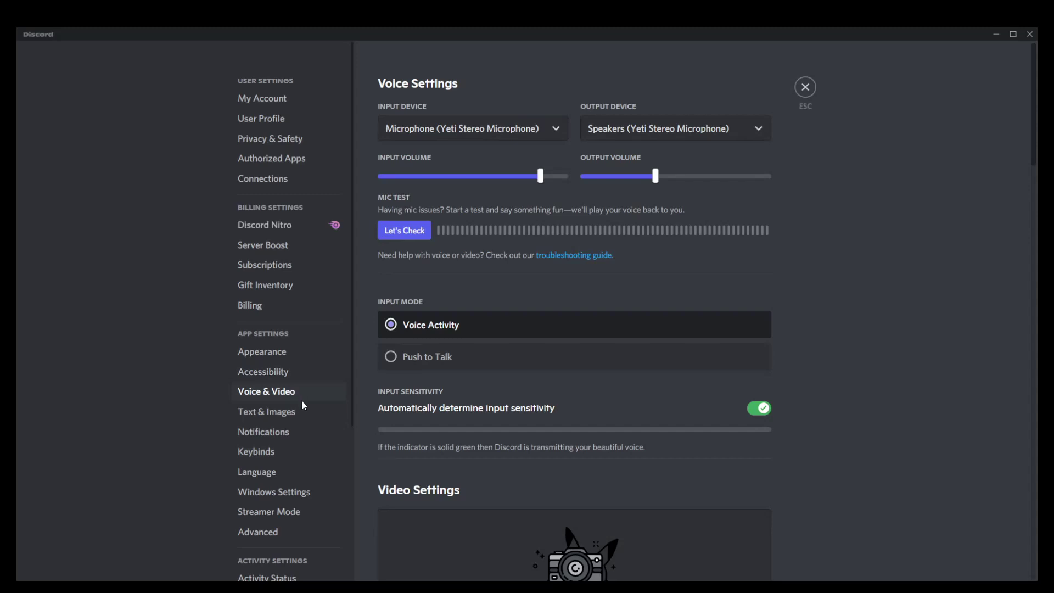
click(285, 371)
click(275, 354)
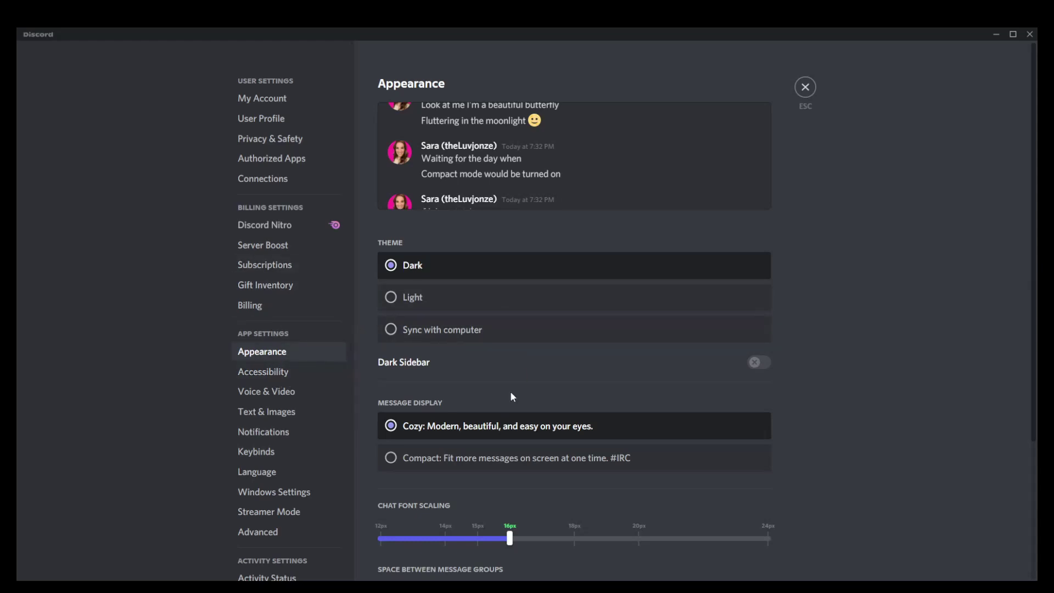
scroll(505, 401, down, 1)
scroll(505, 401, up, 1)
scroll(505, 404, down, 2)
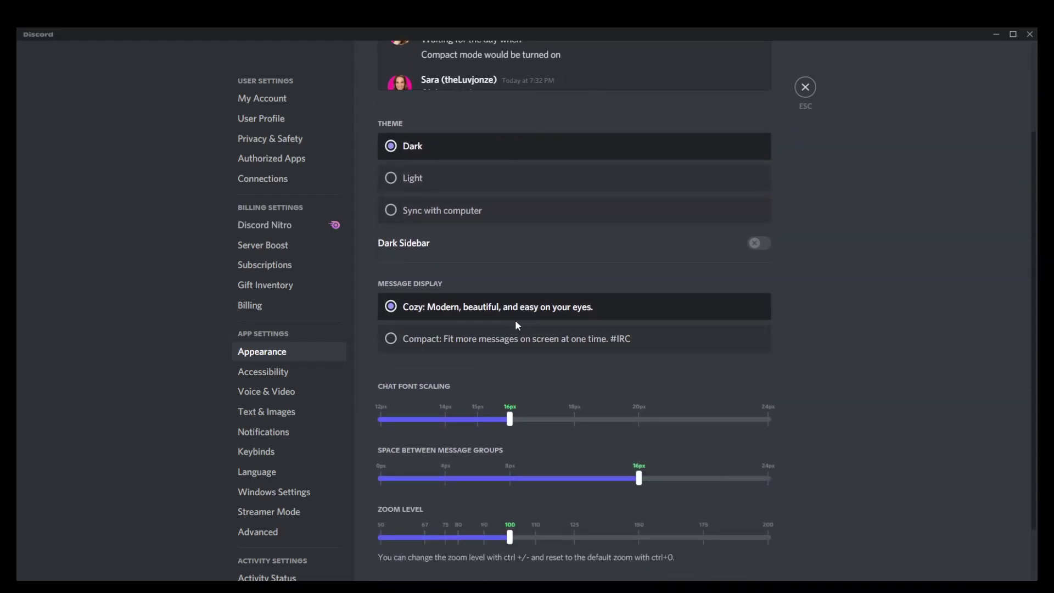
scroll(516, 320, up, 1)
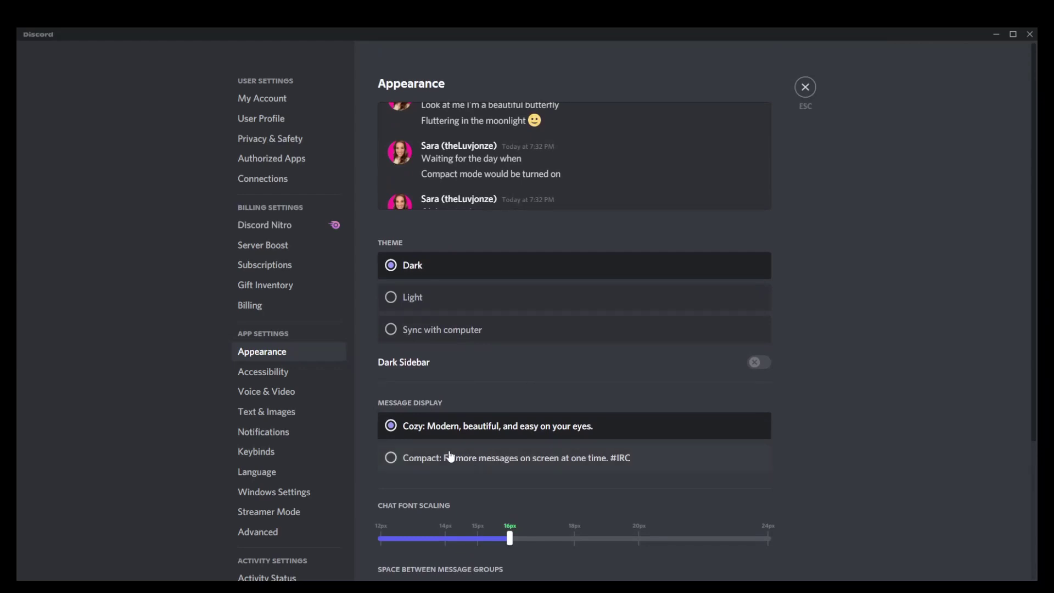
Compare the Compact message display with Cozy twice in the preview and return the display to Cozy
click(391, 462)
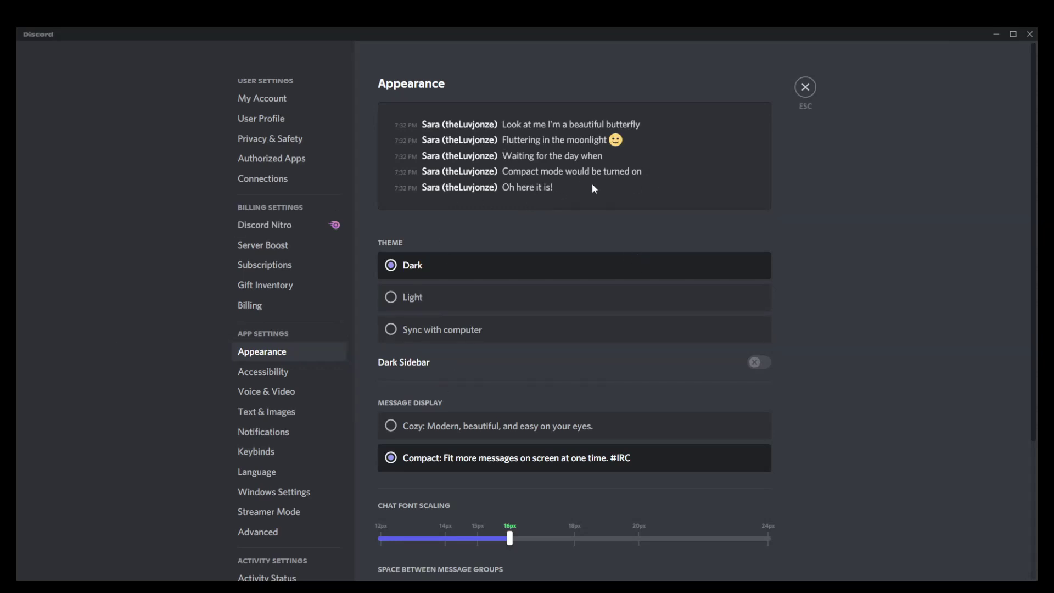
click(394, 431)
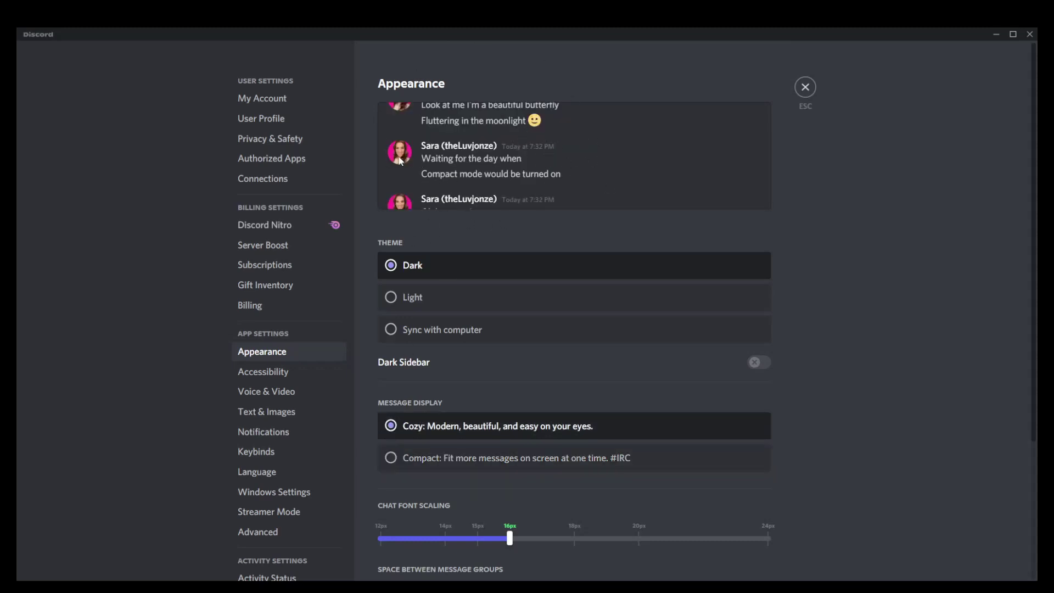
click(391, 461)
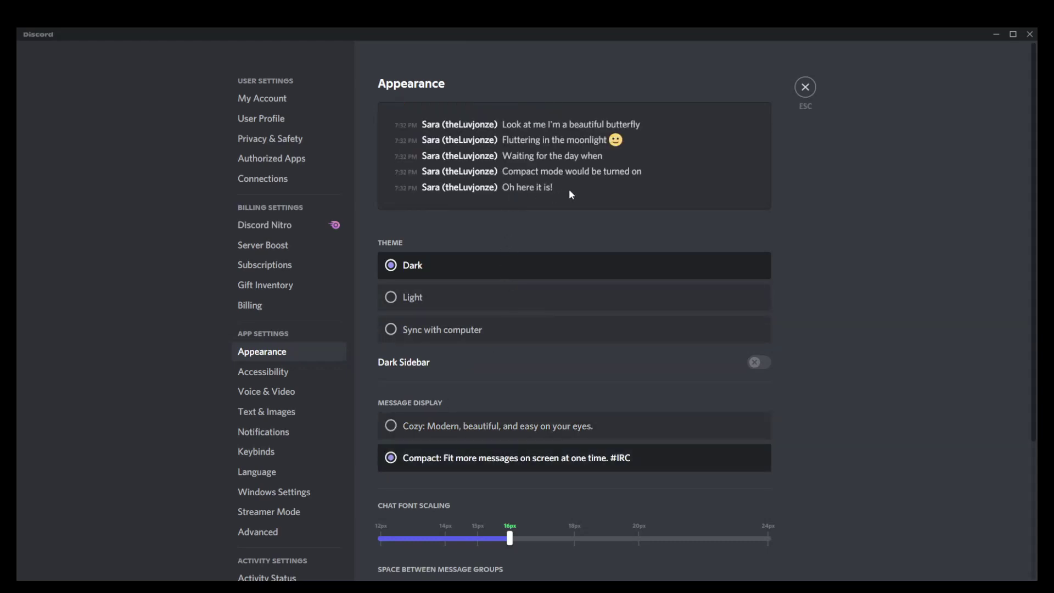
click(392, 431)
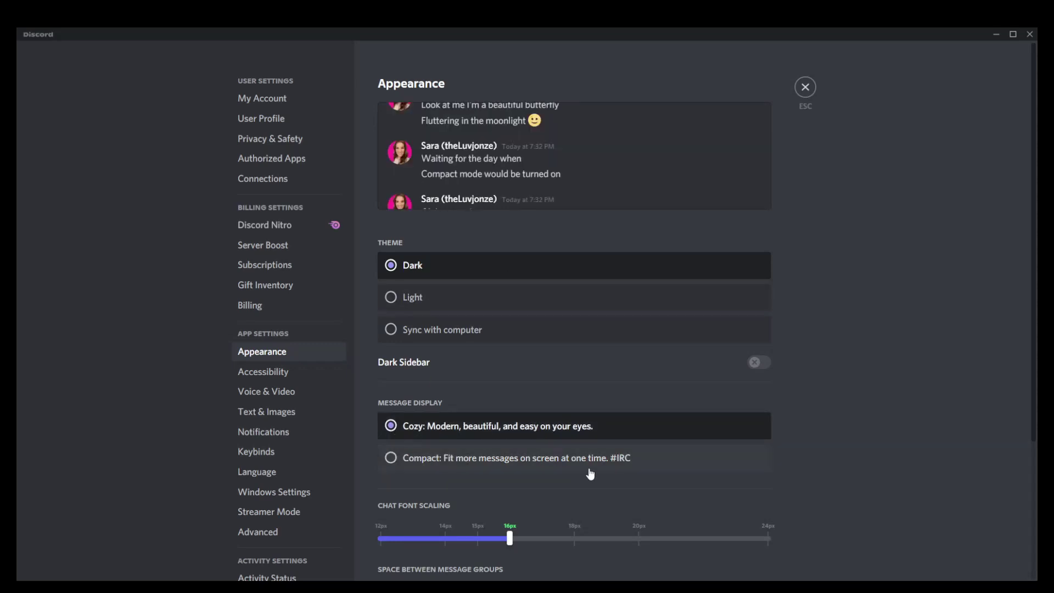
Review the chat font scaling, space between message groups and zoom level options in the Appearance settings
scroll(590, 474, down, 2)
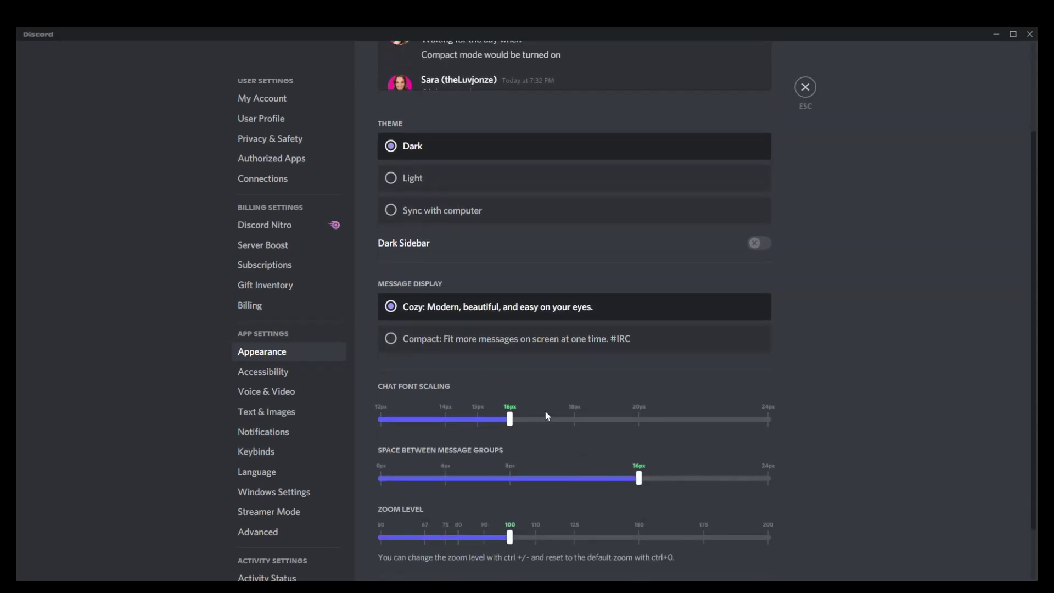
scroll(546, 414, down, 1)
scroll(547, 388, up, 1)
scroll(553, 464, down, 2)
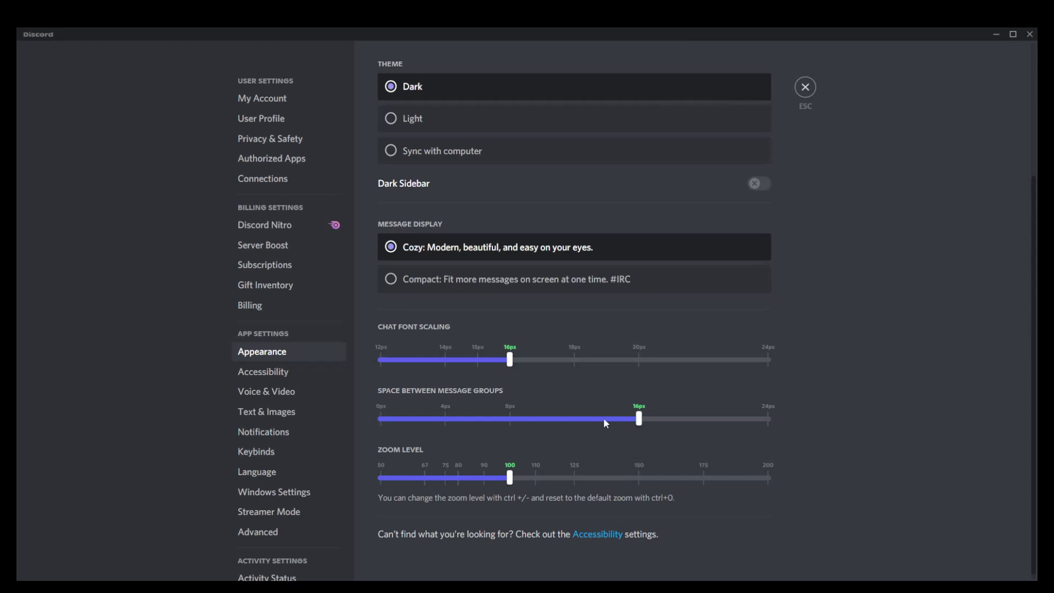
Open the Accessibility settings, review the saturation and reduced motion options, and toggle automatic GIF playback off and back on
click(272, 376)
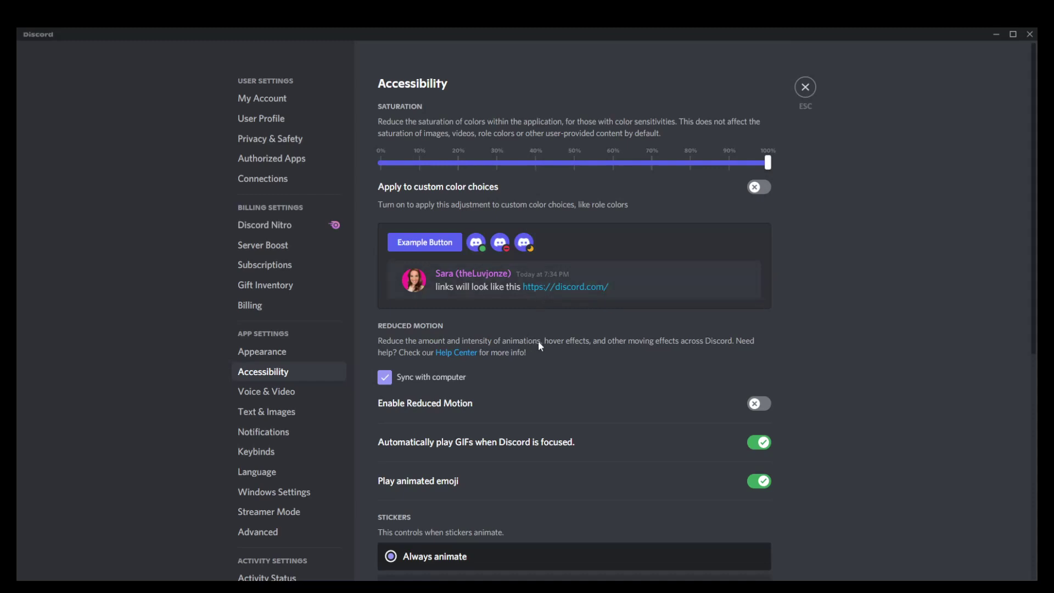
scroll(719, 432, down, 1)
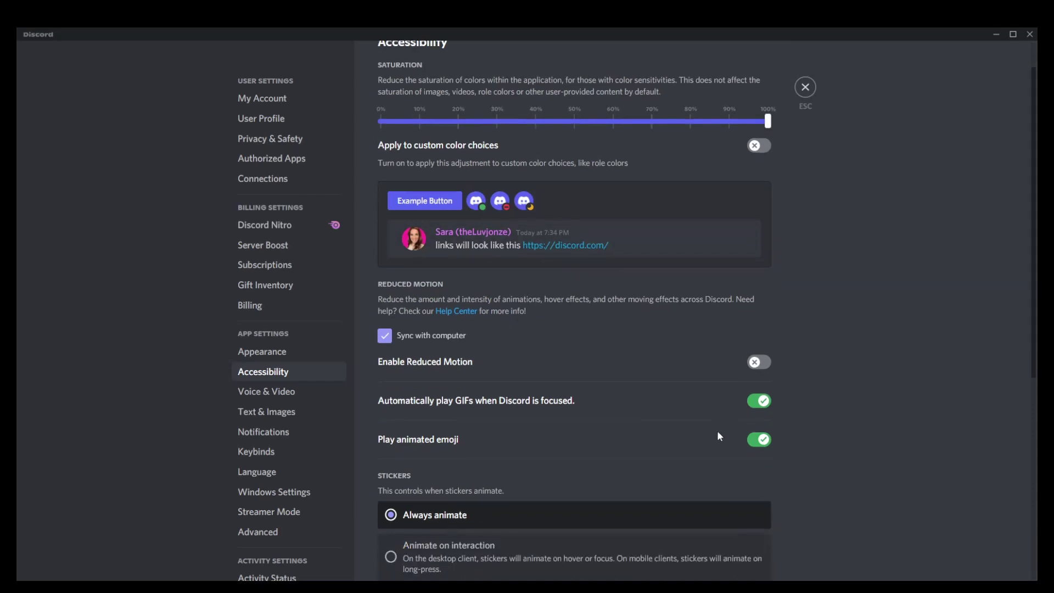
scroll(717, 434, down, 1)
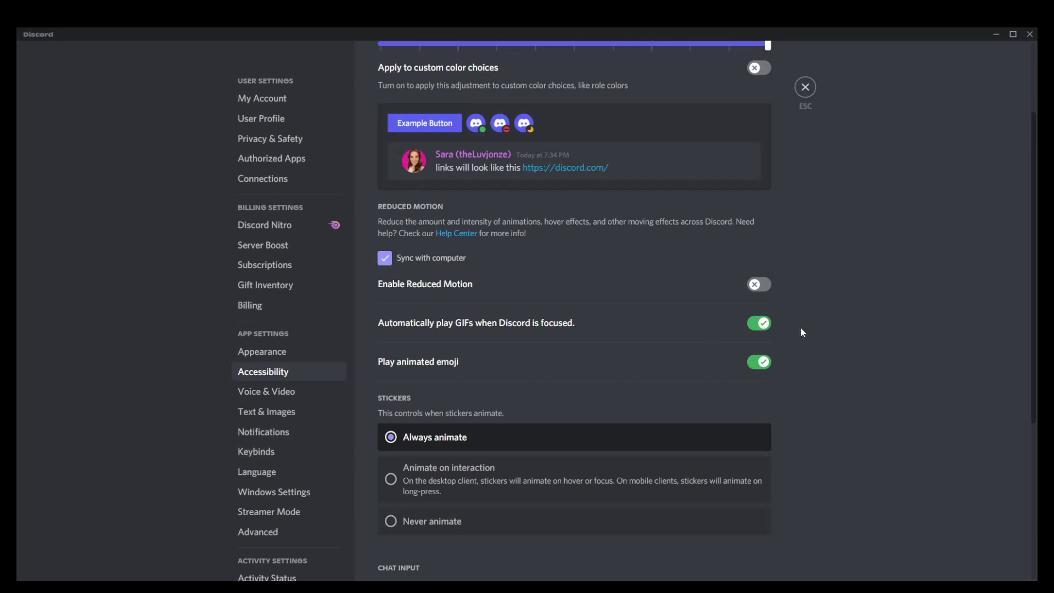
click(762, 331)
click(756, 324)
Try the sticker options Animate on interaction and Never animate, and return the setting to Always animate
scroll(768, 434, down, 1)
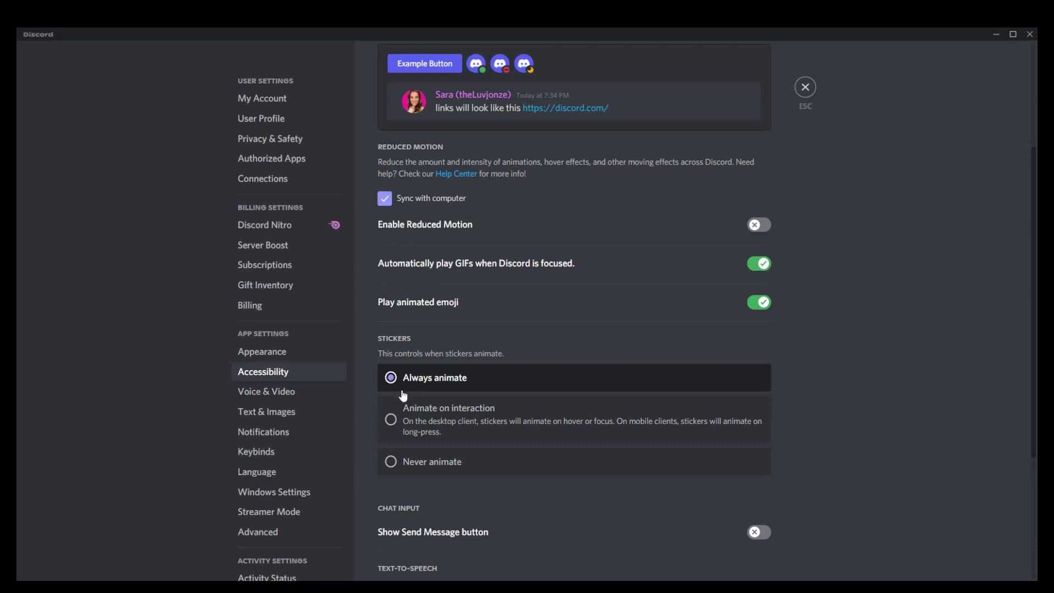
click(390, 423)
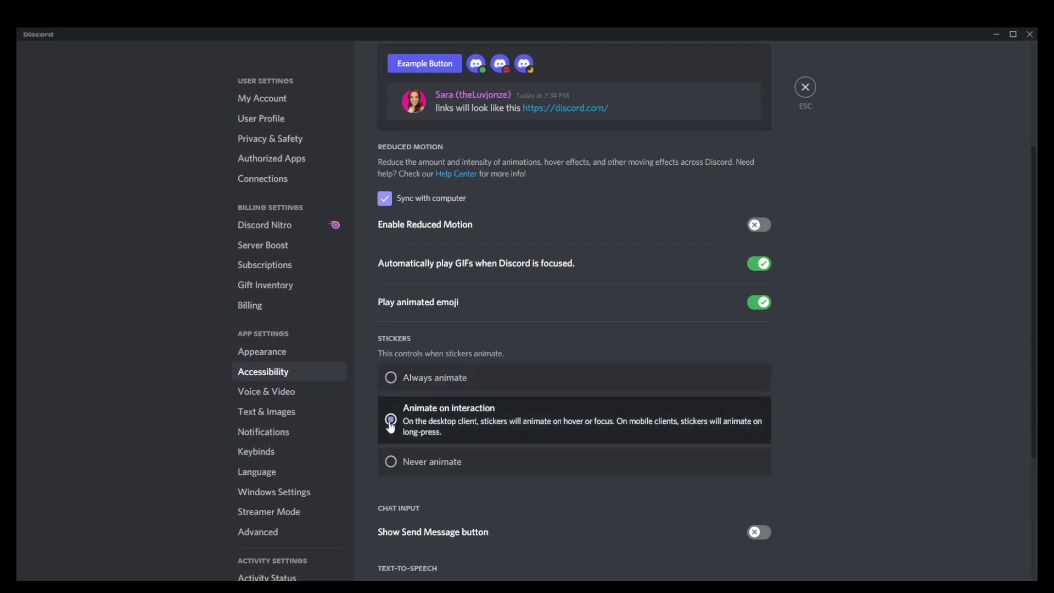
click(391, 464)
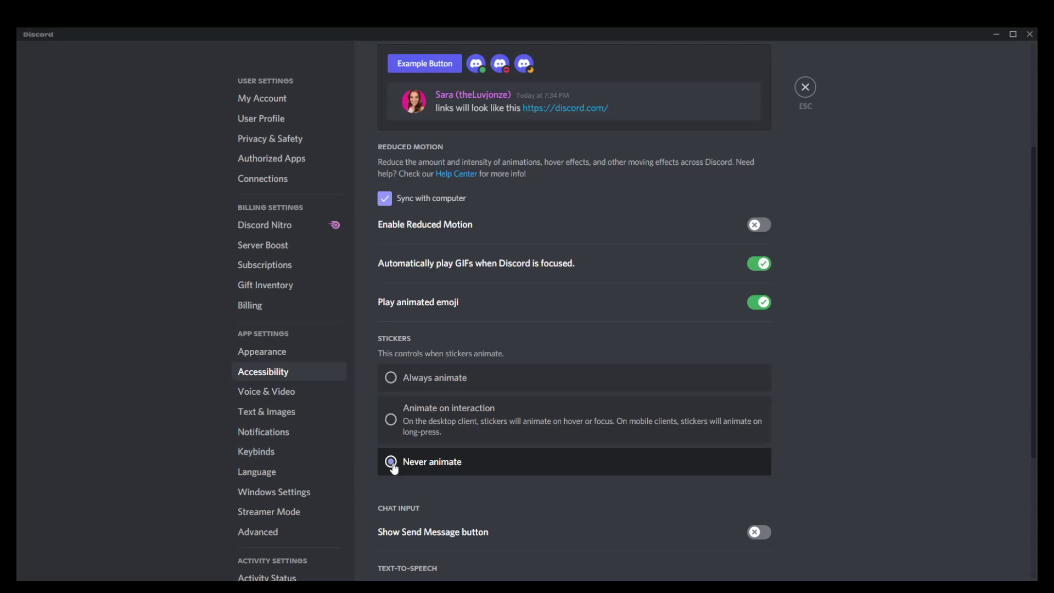
click(392, 380)
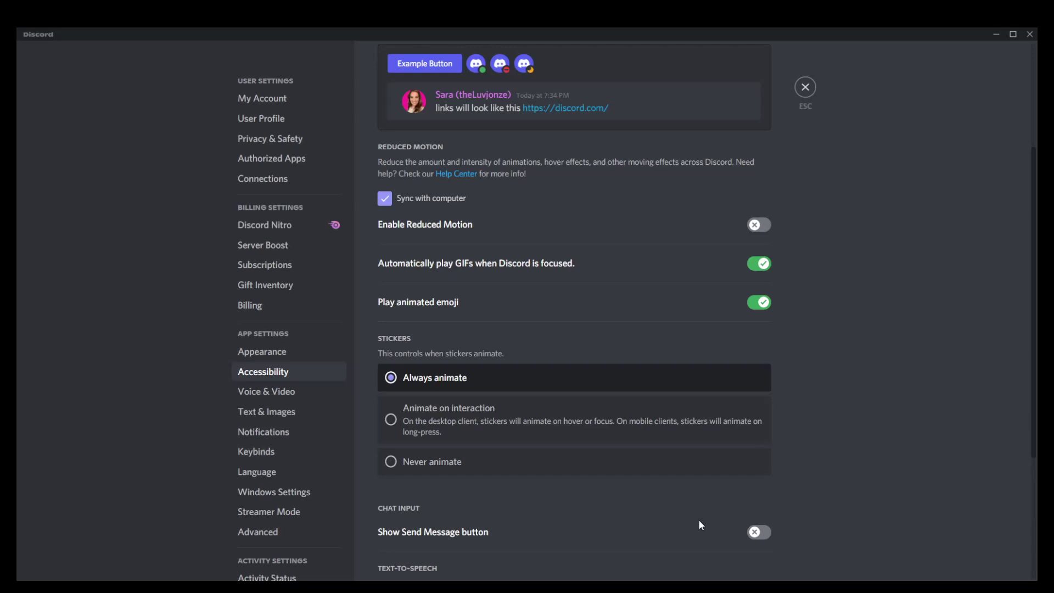
Review the Send Message button, text-to-speech playback and text-to-speech rate options in the Accessibility settings
scroll(723, 497, down, 1)
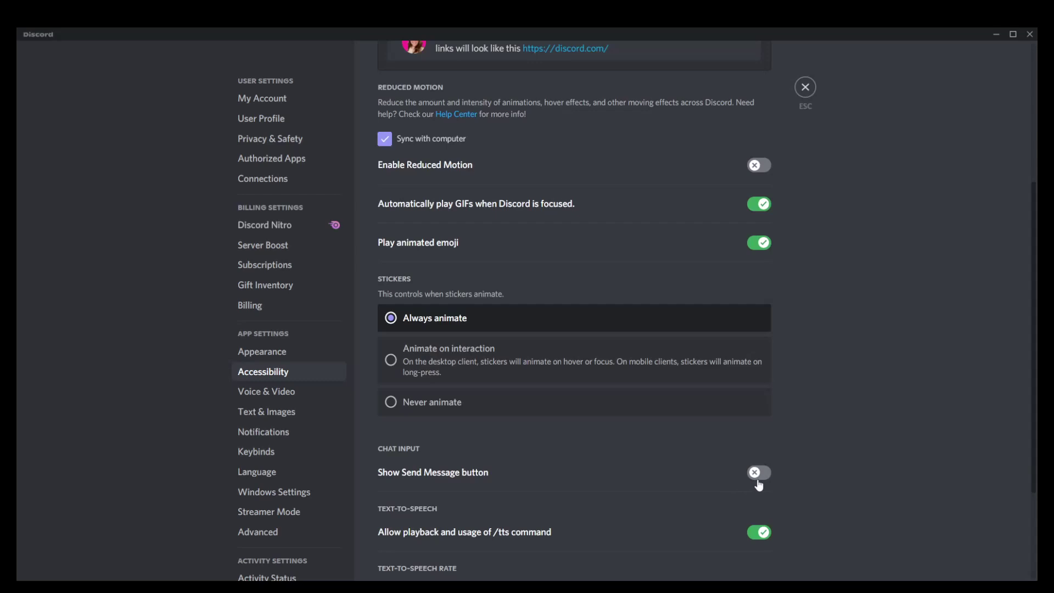
scroll(760, 486, down, 1)
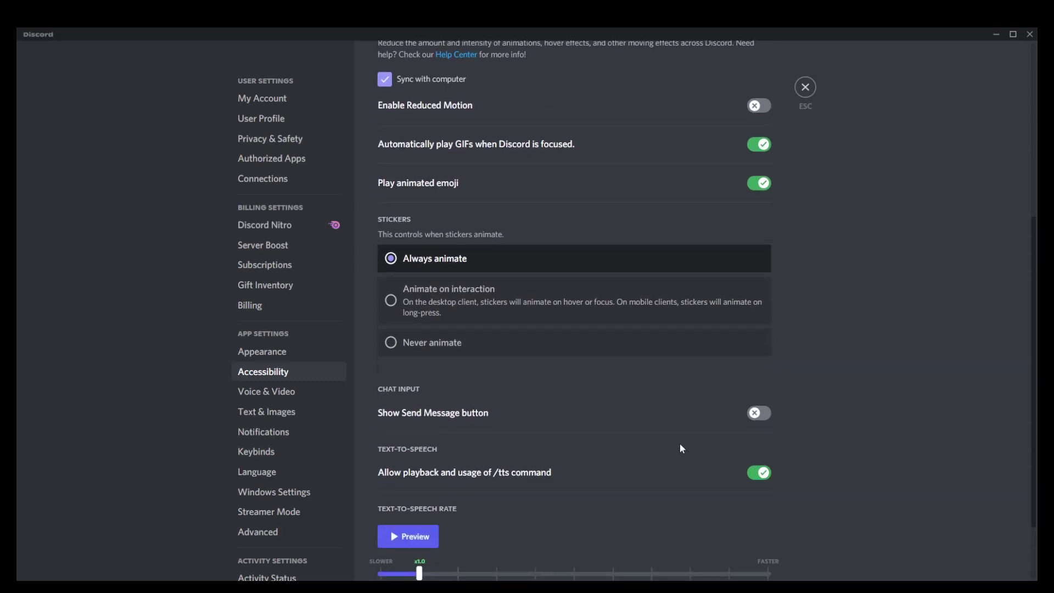
scroll(699, 412, down, 1)
scroll(703, 409, up, 1)
scroll(705, 409, down, 2)
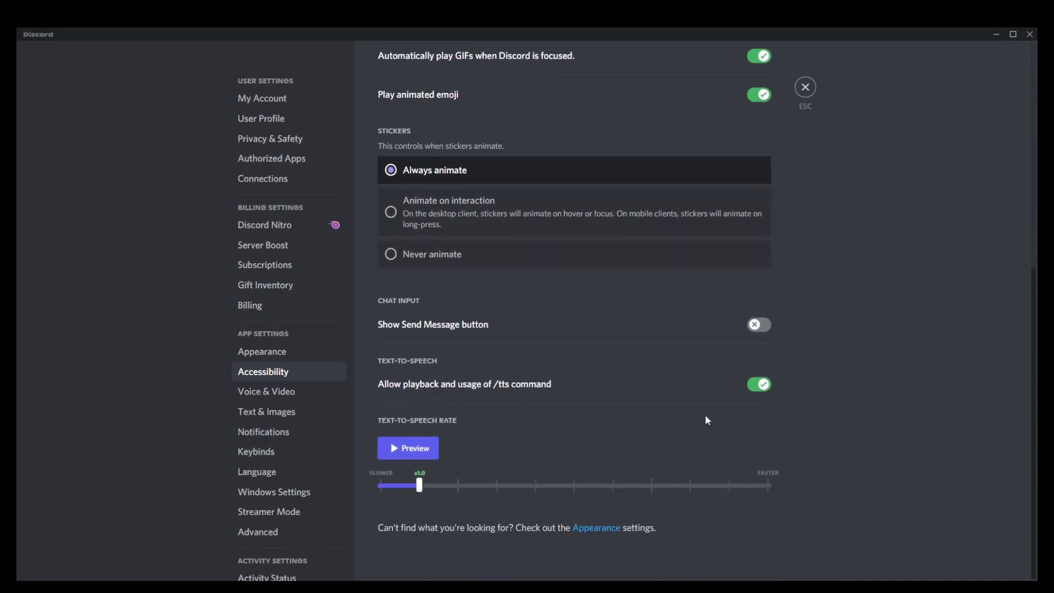
Open the Voice & Video settings and review the voice input, camera and video background options
click(276, 394)
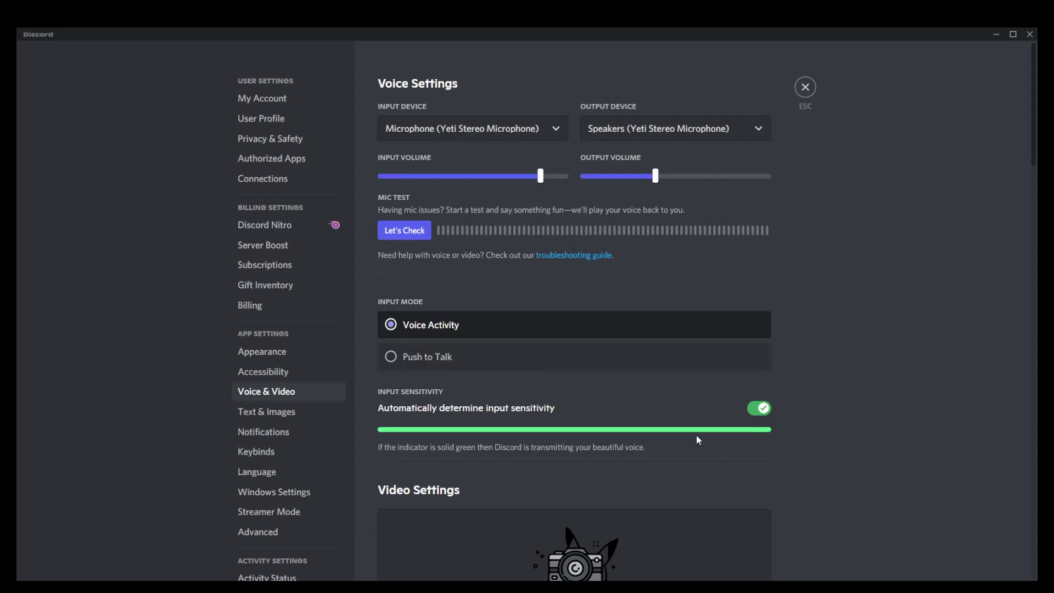
scroll(725, 440, down, 1)
scroll(725, 442, down, 2)
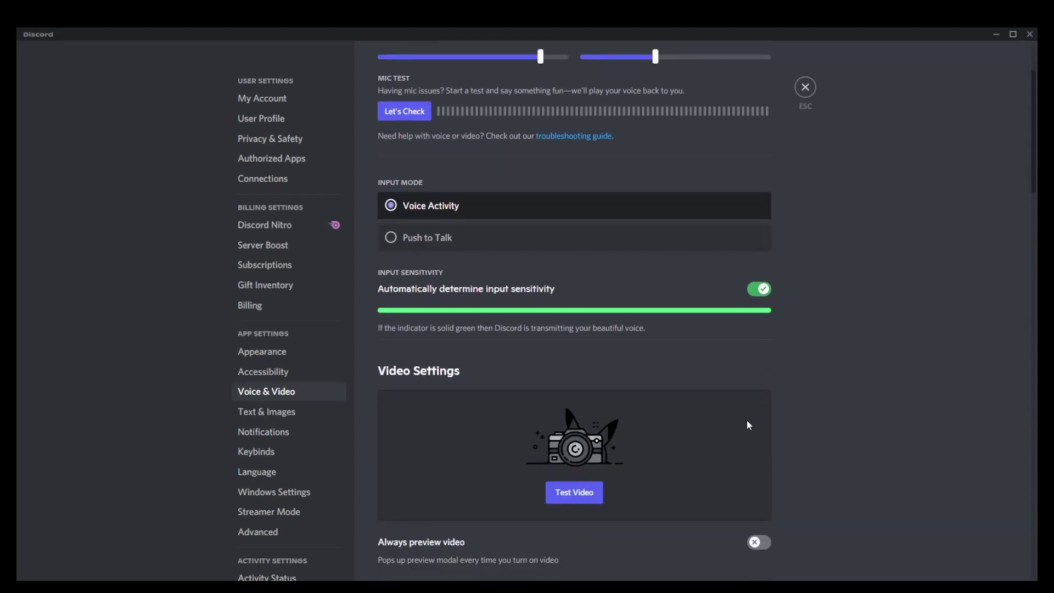
scroll(868, 466, down, 2)
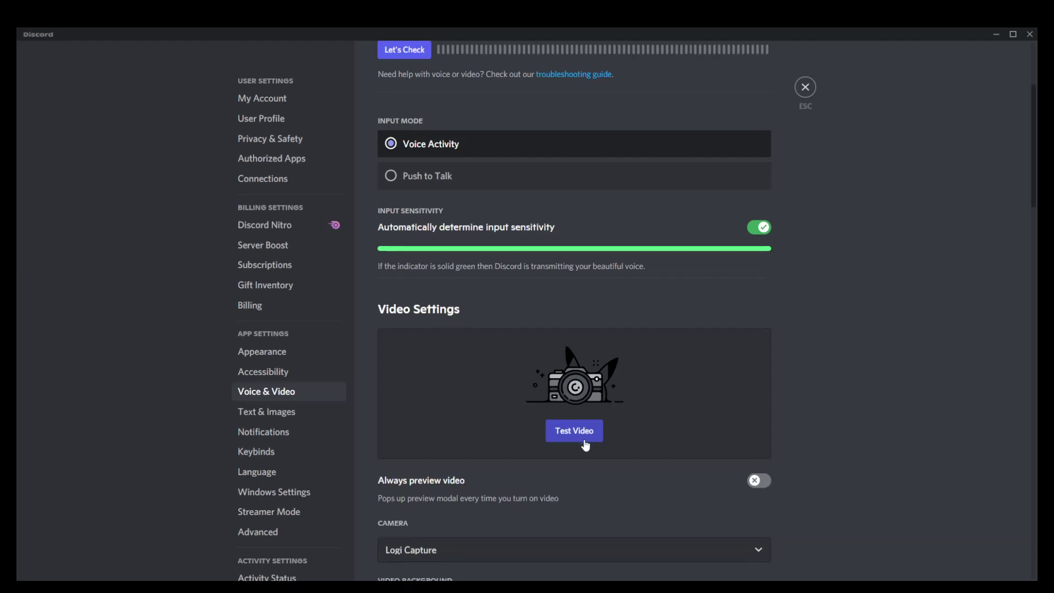
scroll(586, 446, down, 3)
scroll(584, 439, down, 3)
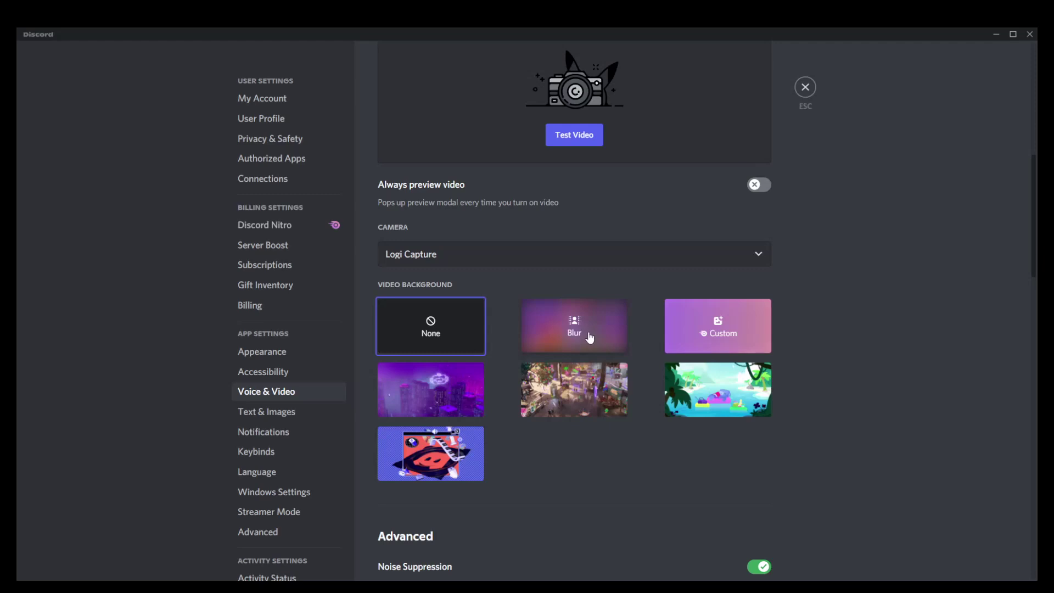
scroll(591, 338, down, 1)
scroll(590, 337, up, 1)
Review the noise suppression, audio and video codec, voice processing and Quality of Service options in the Advanced voice settings
scroll(590, 337, down, 4)
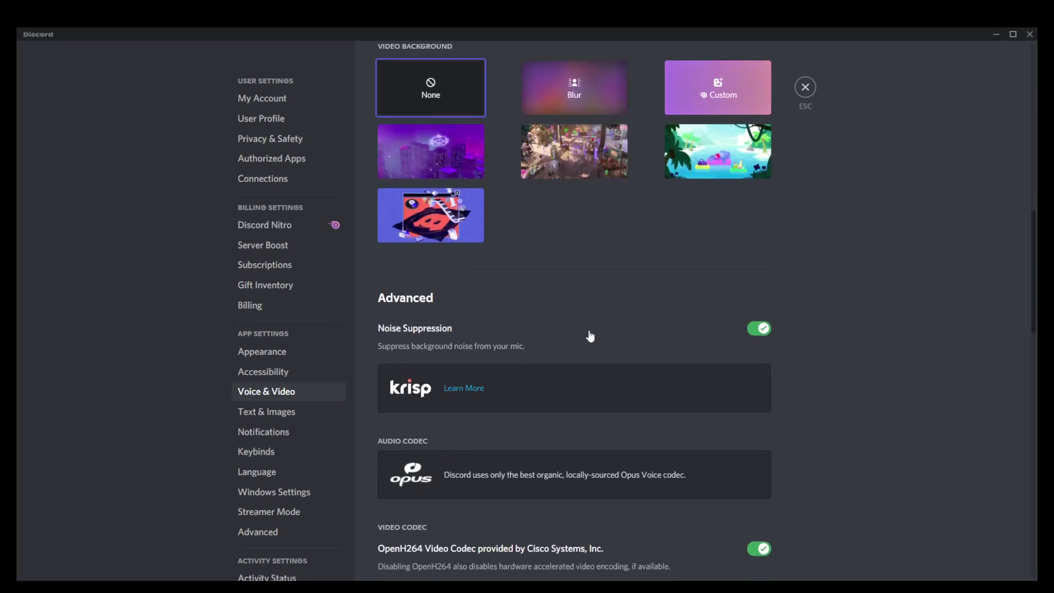
scroll(590, 336, down, 3)
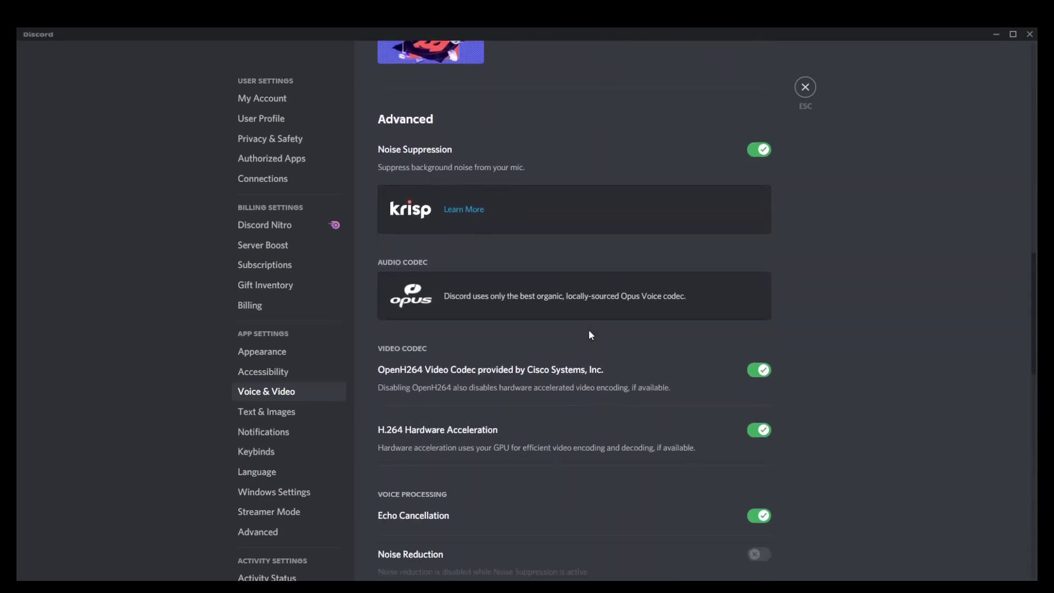
scroll(590, 333, down, 2)
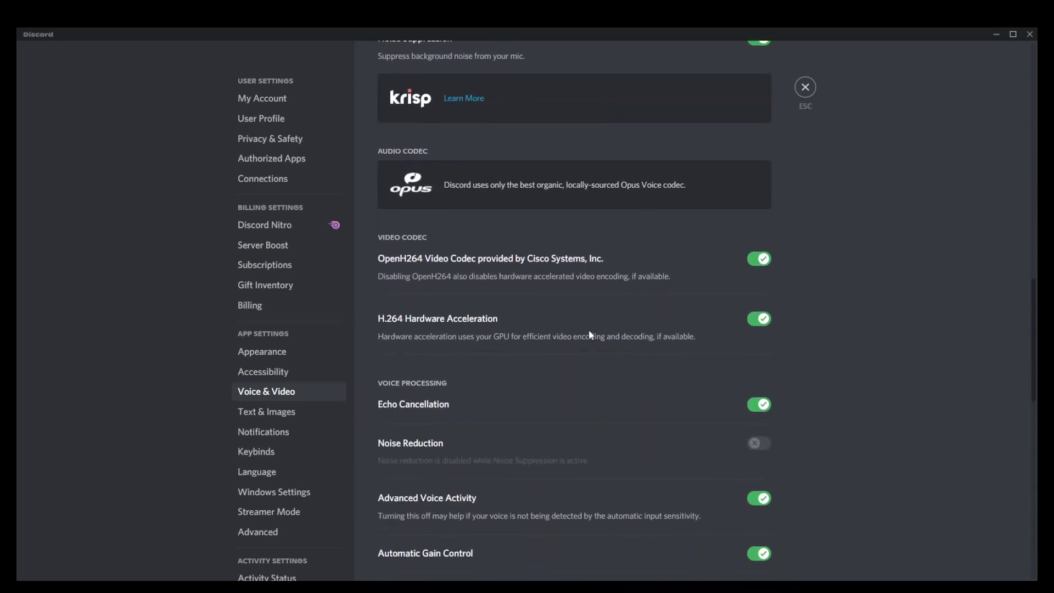
scroll(591, 334, down, 1)
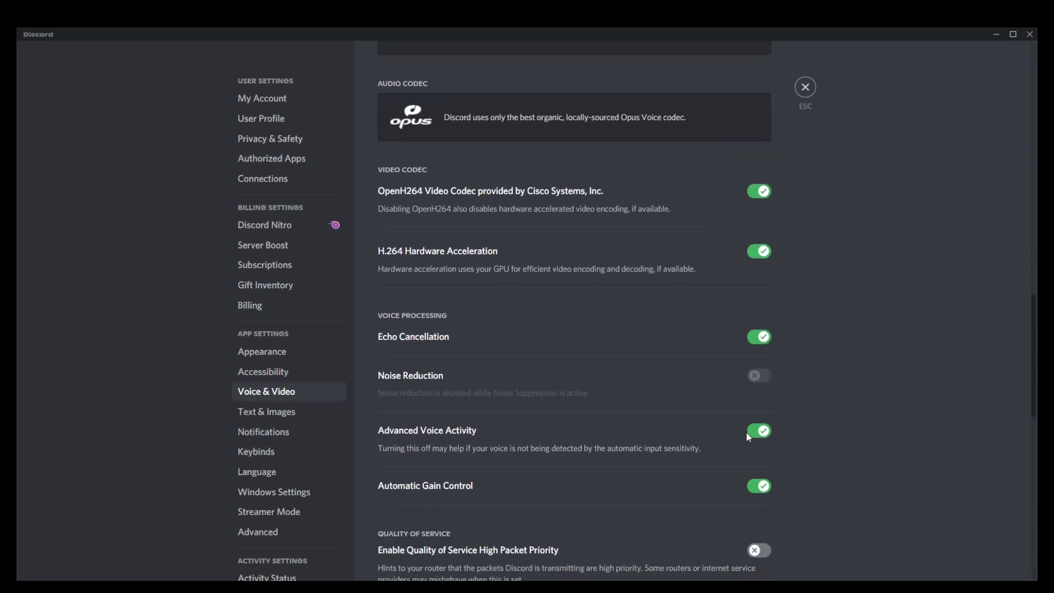
scroll(780, 509, down, 1)
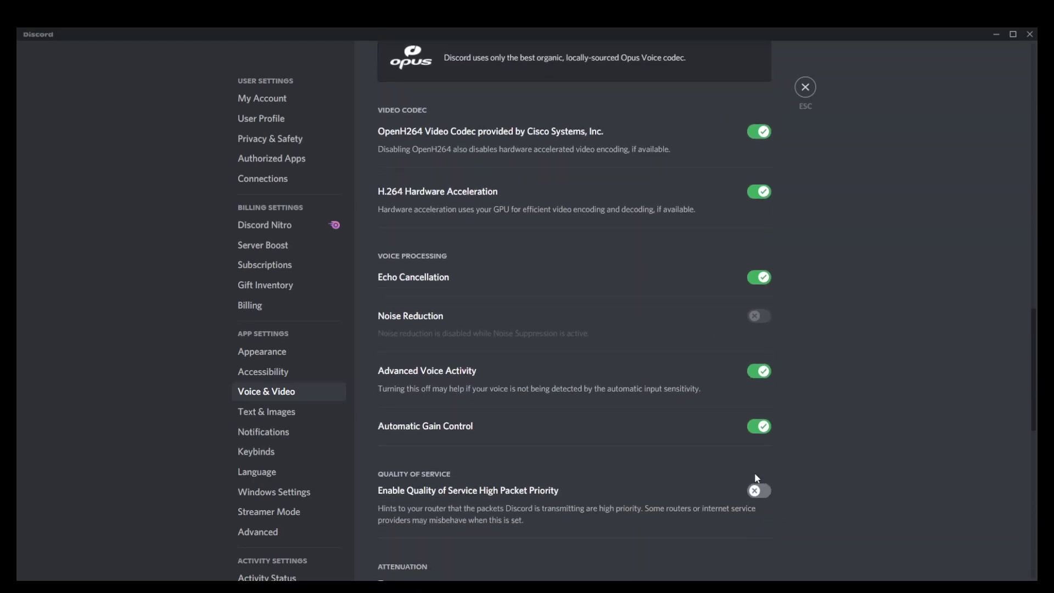
scroll(686, 416, down, 1)
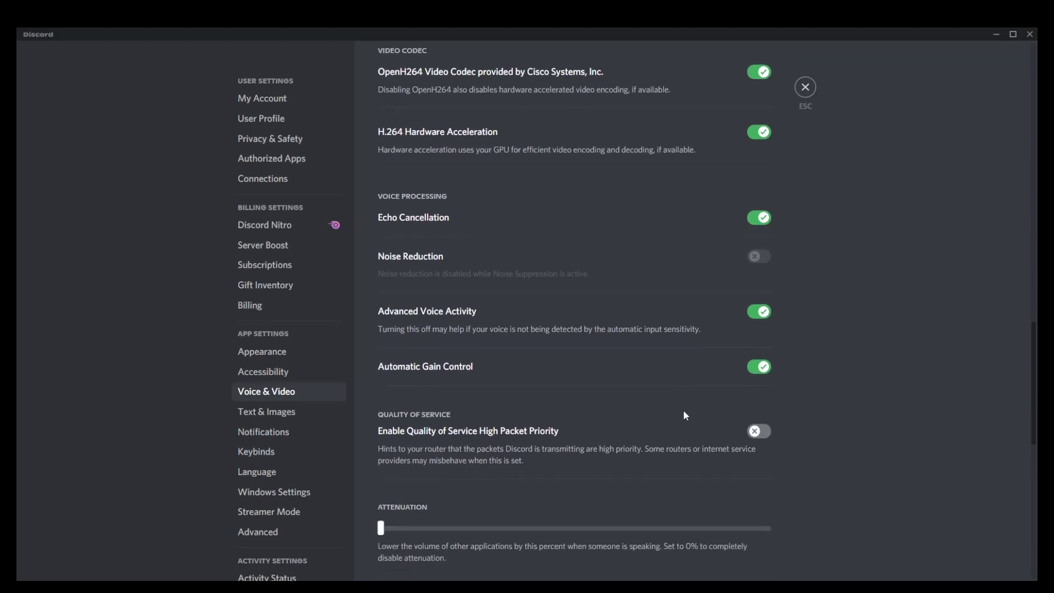
scroll(686, 415, up, 1)
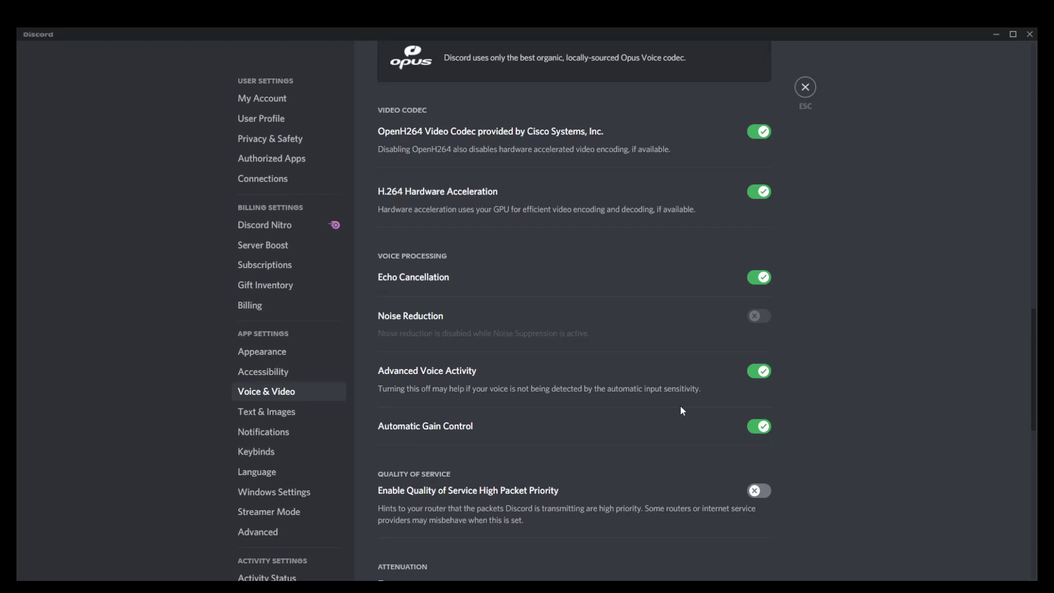
scroll(682, 409, down, 1)
scroll(682, 409, up, 1)
Review the attenuation options and view the choices for the audio subsystem, leaving it on Standard
scroll(748, 436, down, 5)
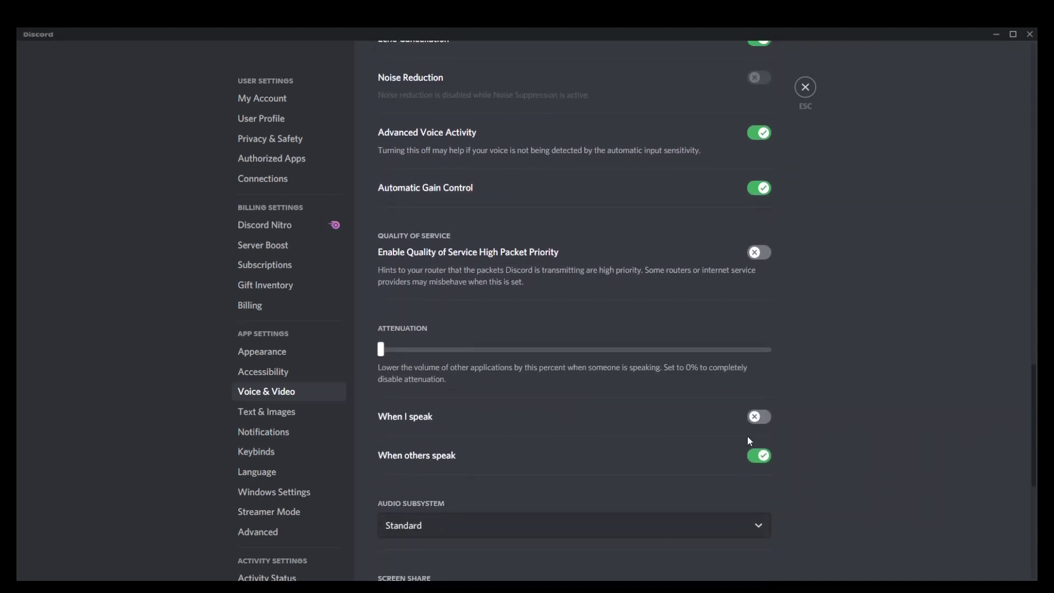
scroll(748, 437, down, 2)
scroll(747, 438, down, 1)
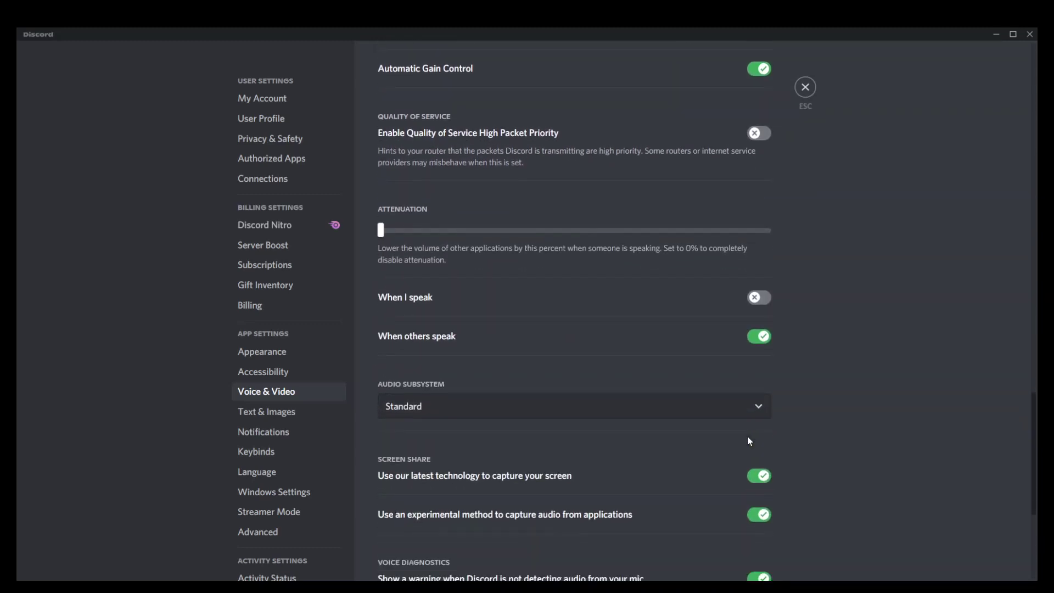
scroll(749, 441, up, 1)
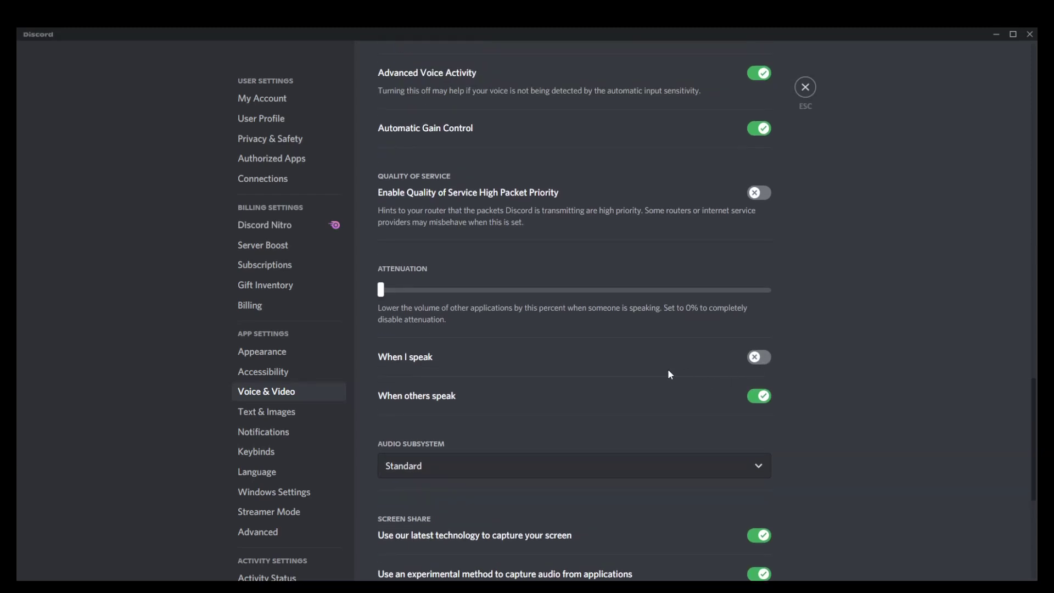
scroll(670, 374, down, 2)
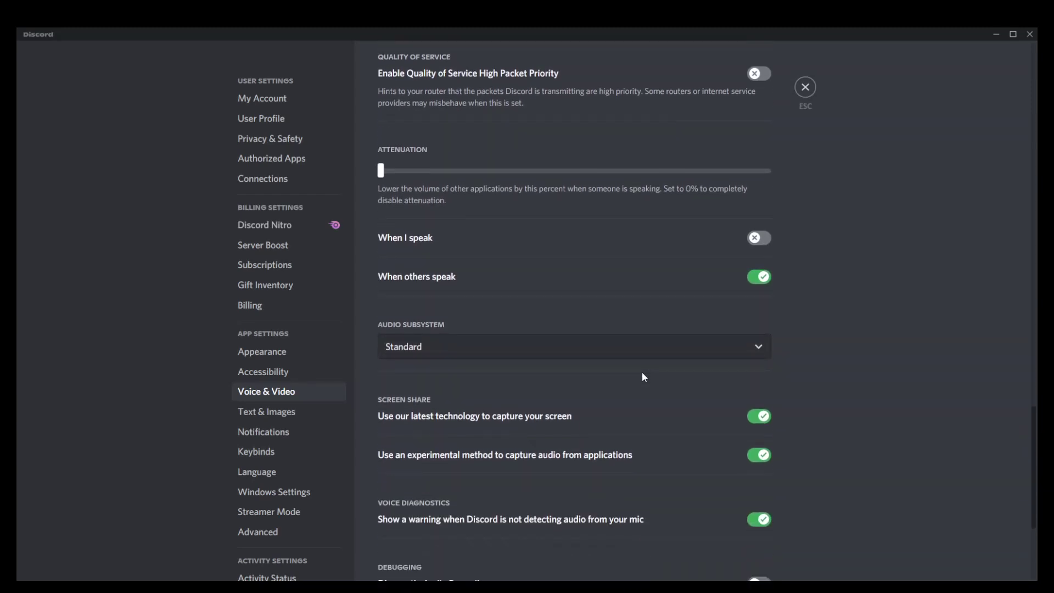
click(760, 350)
scroll(717, 395, down, 1)
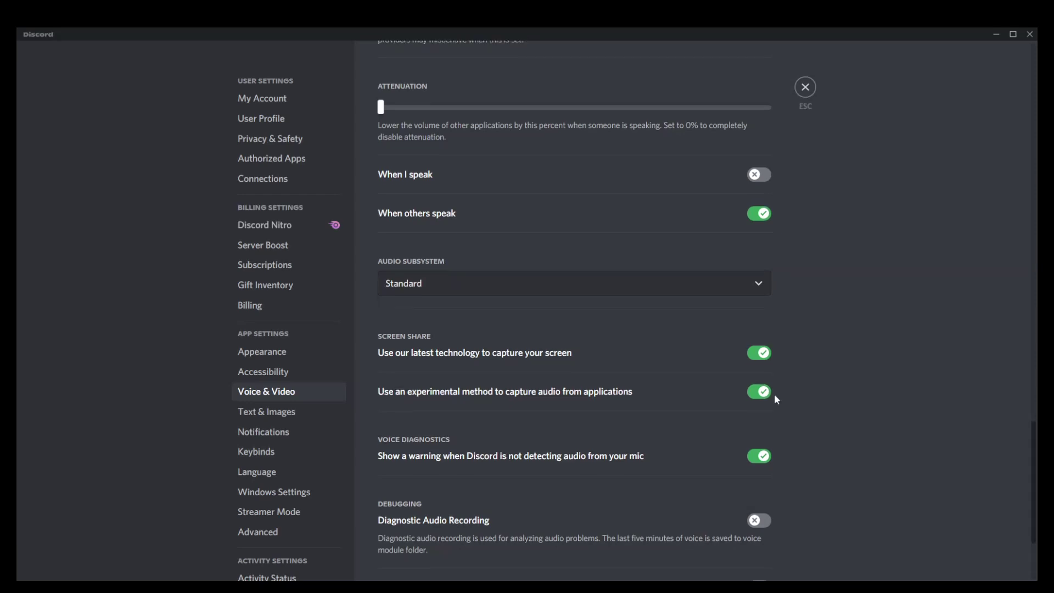
Review the screen share, voice diagnostics and debugging options at the end of the Voice & Video settings
scroll(774, 394, down, 1)
scroll(775, 394, up, 1)
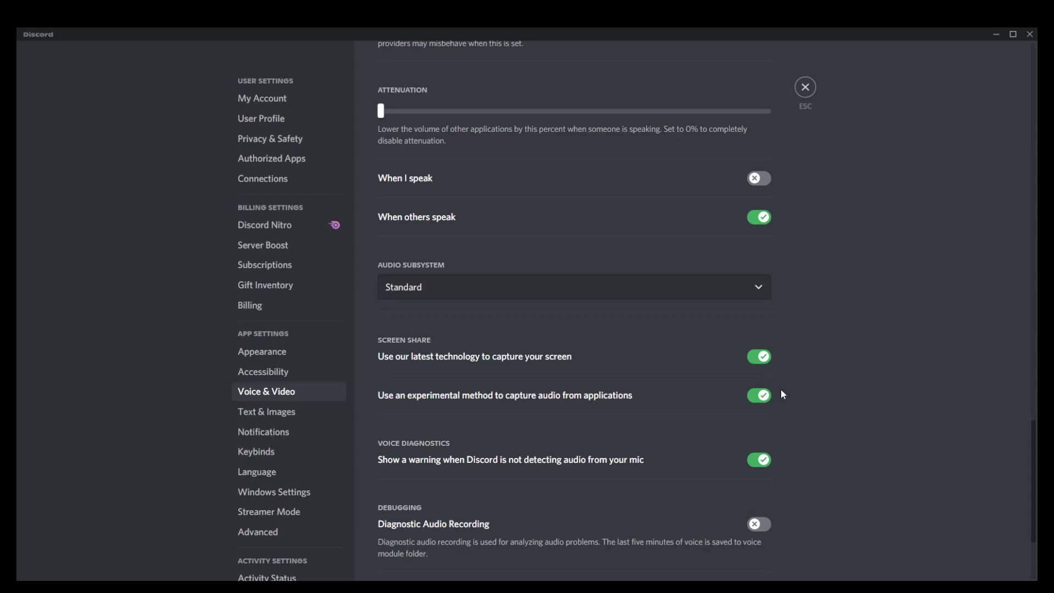
scroll(769, 434, down, 3)
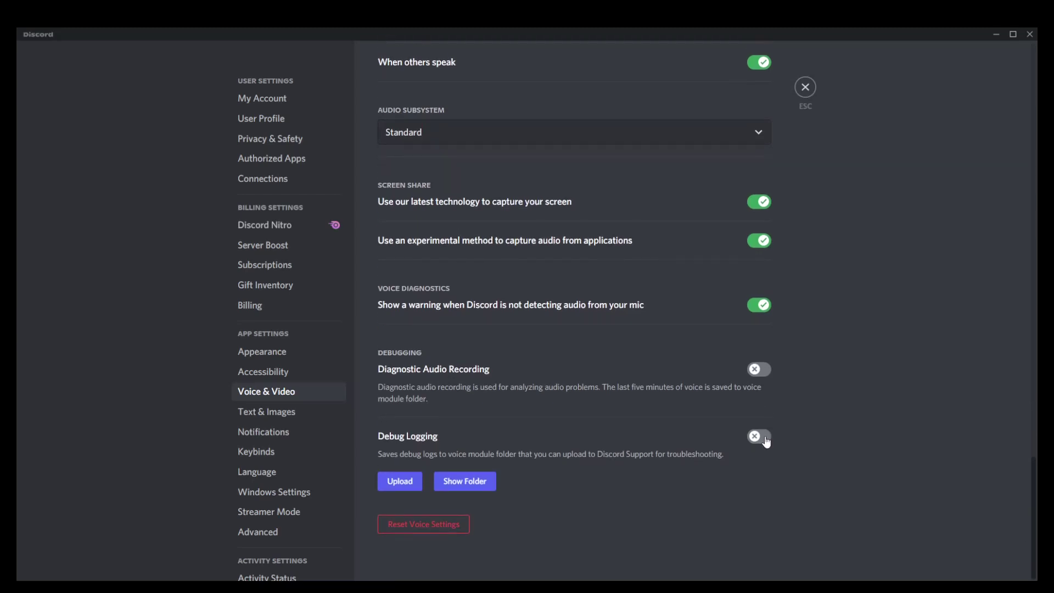
scroll(767, 443, up, 1)
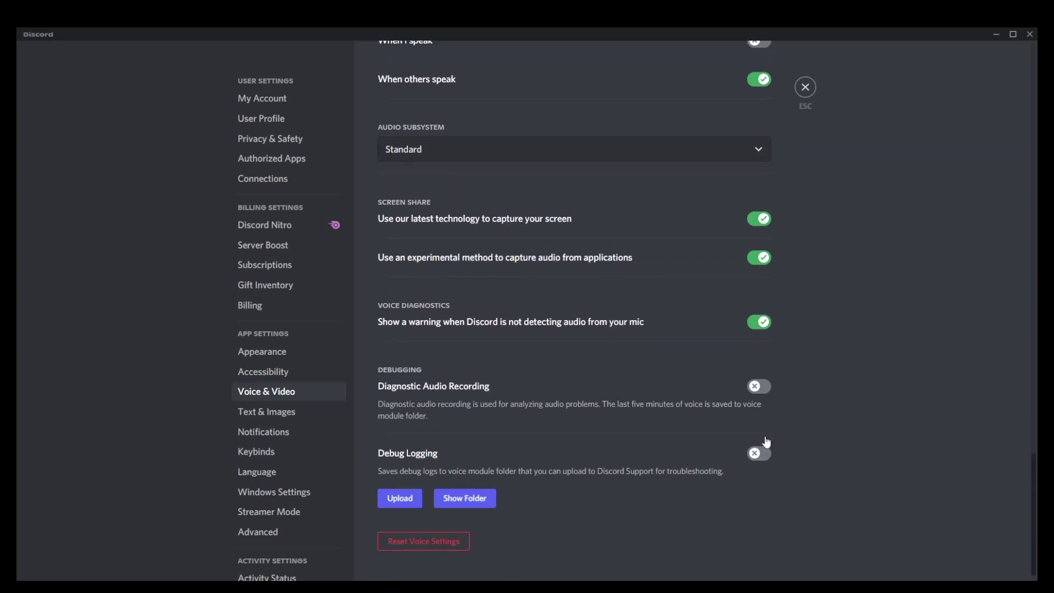
Open the Text & Images settings, review the media and emoji options, and toggle automatic emoticon conversion off and back on
click(278, 417)
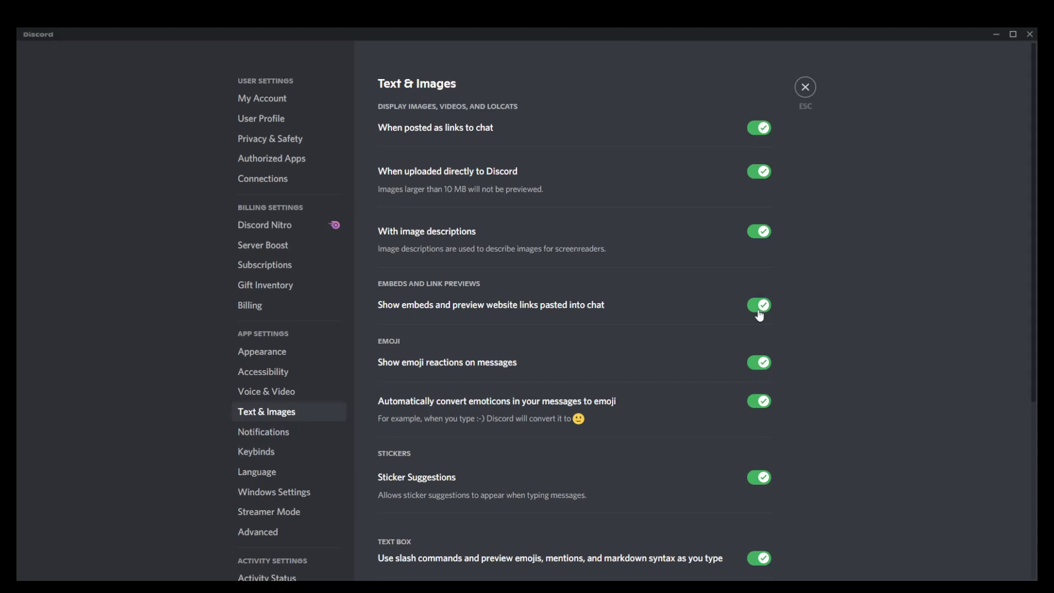
scroll(776, 405, down, 2)
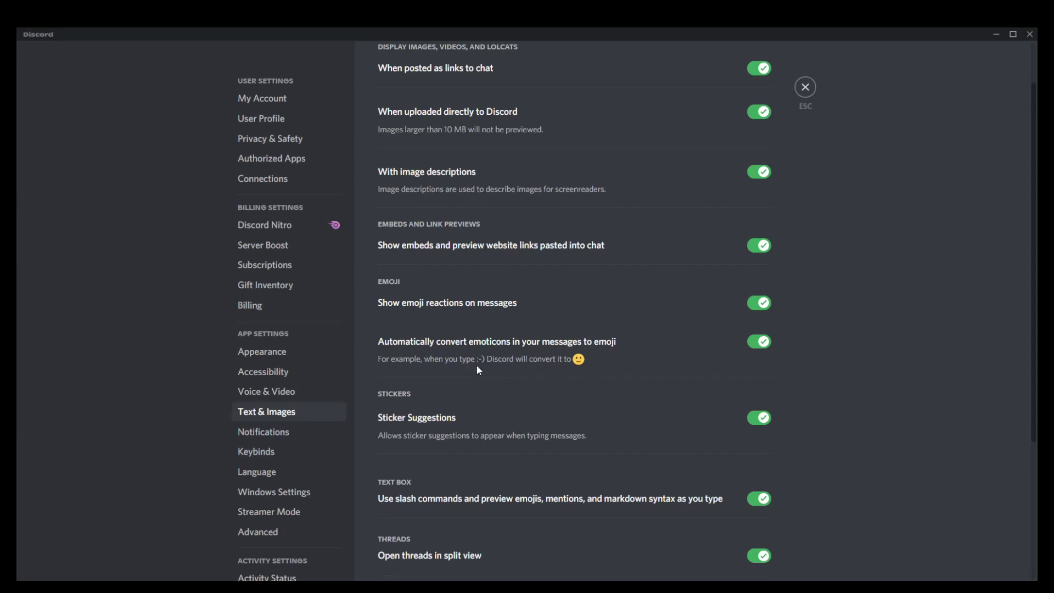
click(763, 343)
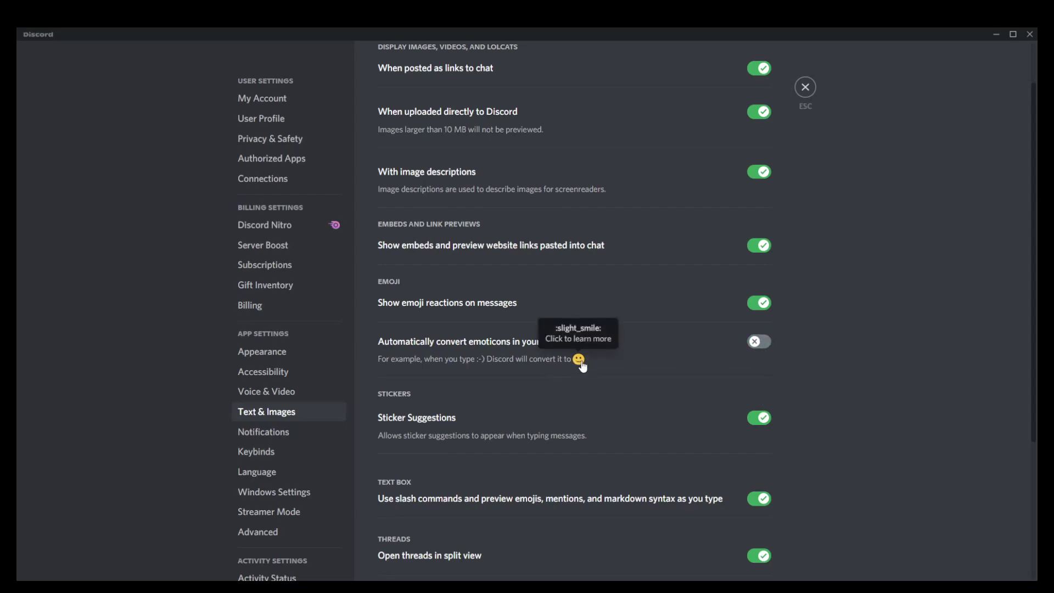
click(758, 341)
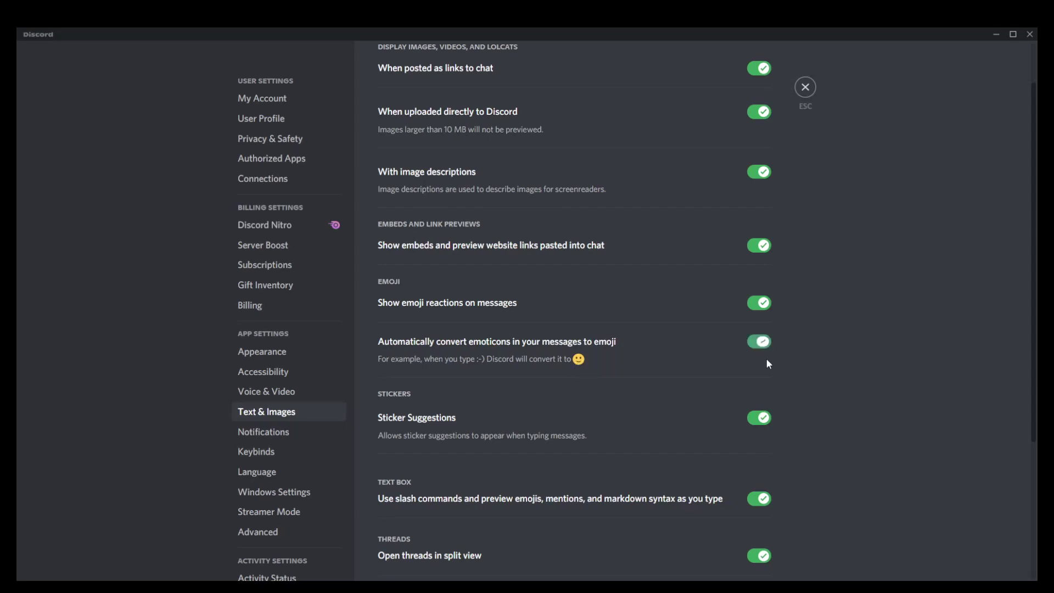
Review the sticker, text box, thread and spoiler content options in the rest of the Text & Images settings
scroll(588, 384, down, 2)
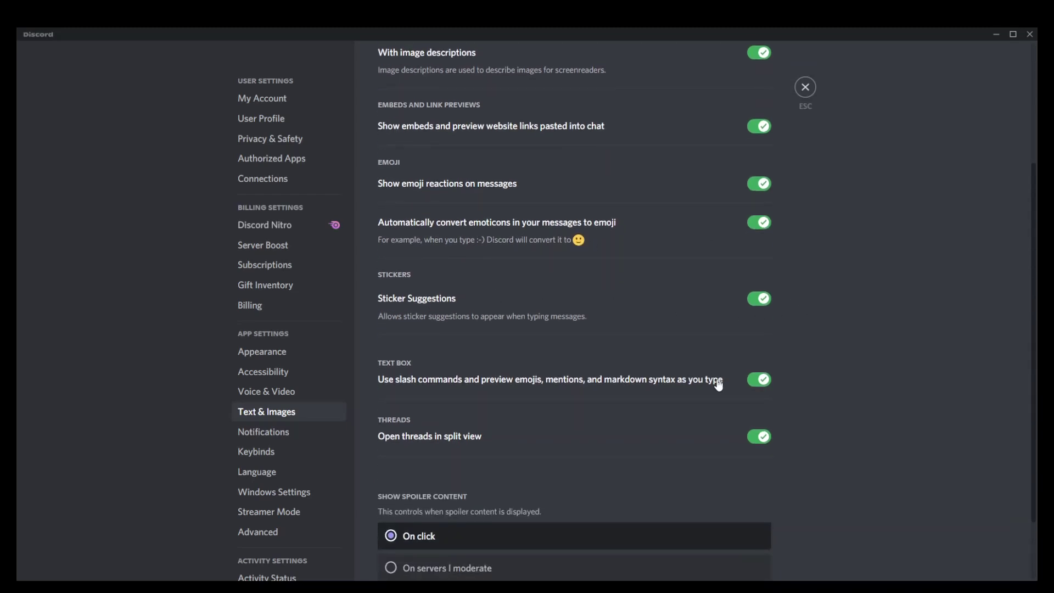
scroll(624, 413, down, 1)
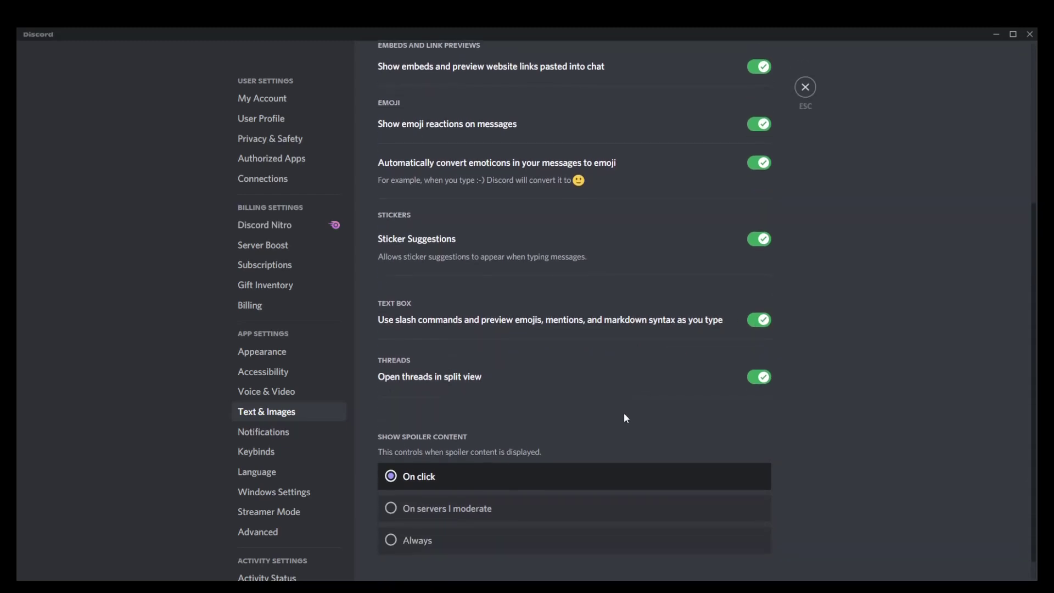
scroll(625, 415, down, 1)
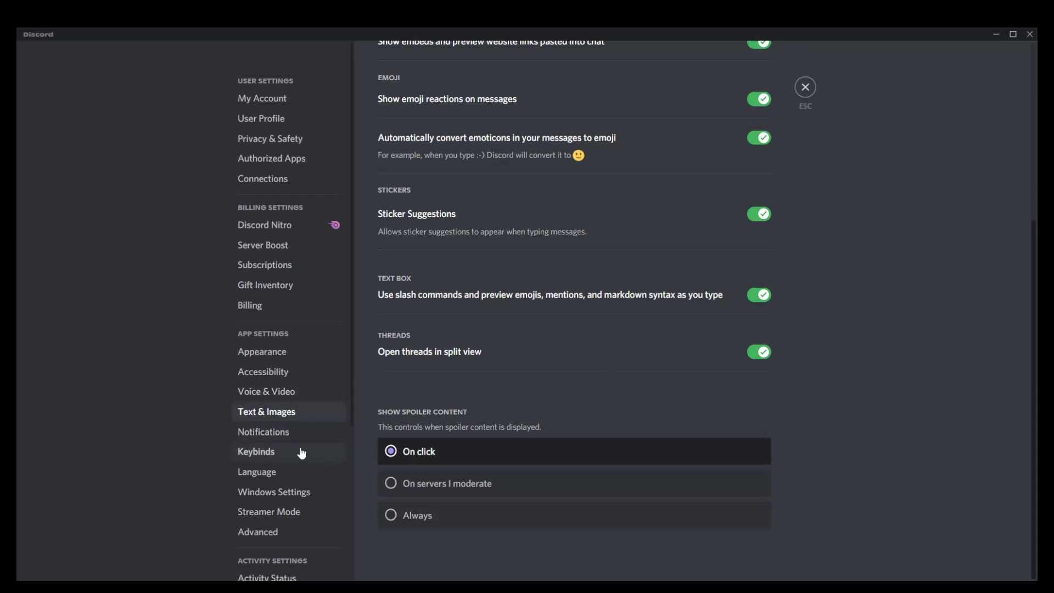
Open the Notifications settings and toggle desktop notifications on and back off
click(281, 438)
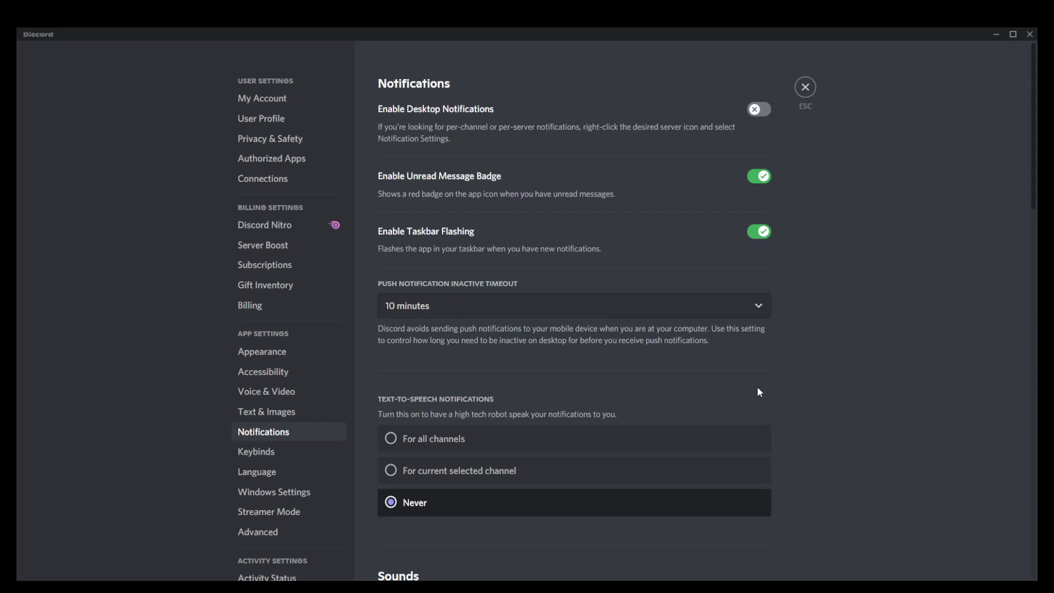
click(760, 112)
click(766, 114)
Review the push notification timeout, text-to-speech options and list of notification sounds
scroll(718, 317, down, 3)
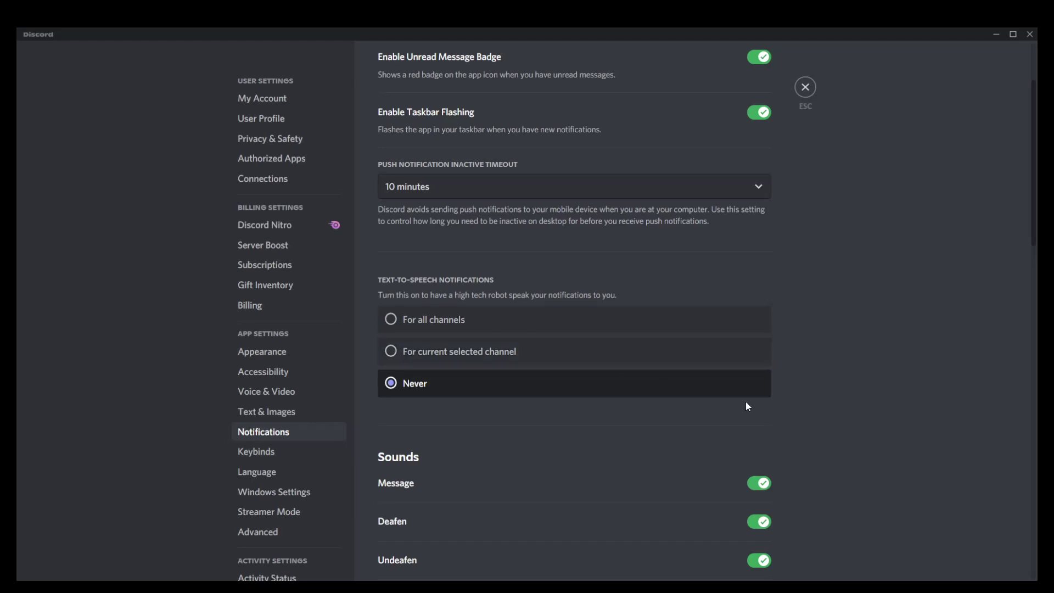
scroll(741, 407, down, 1)
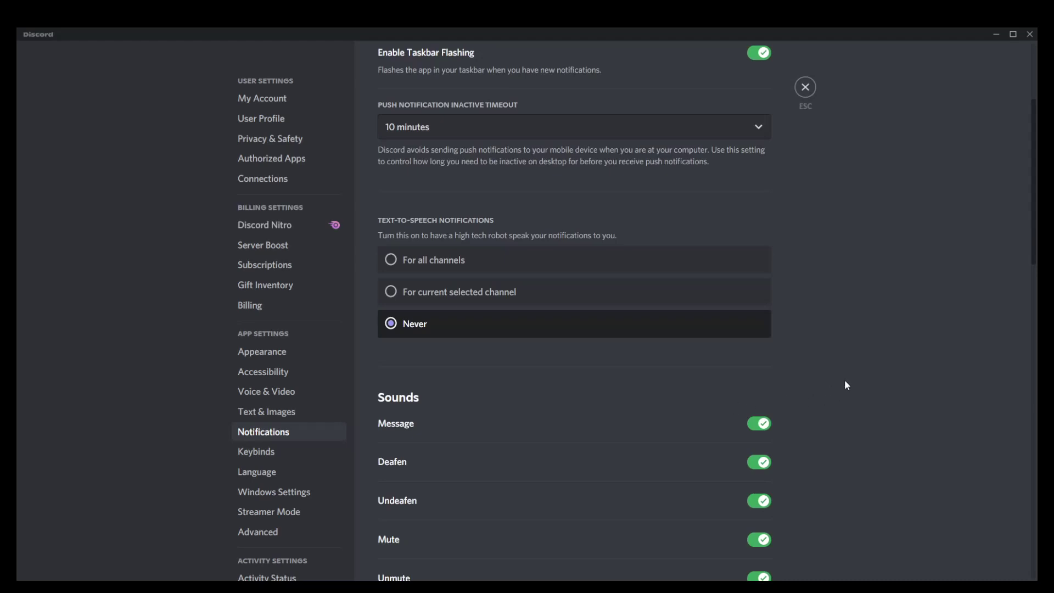
scroll(833, 350, down, 2)
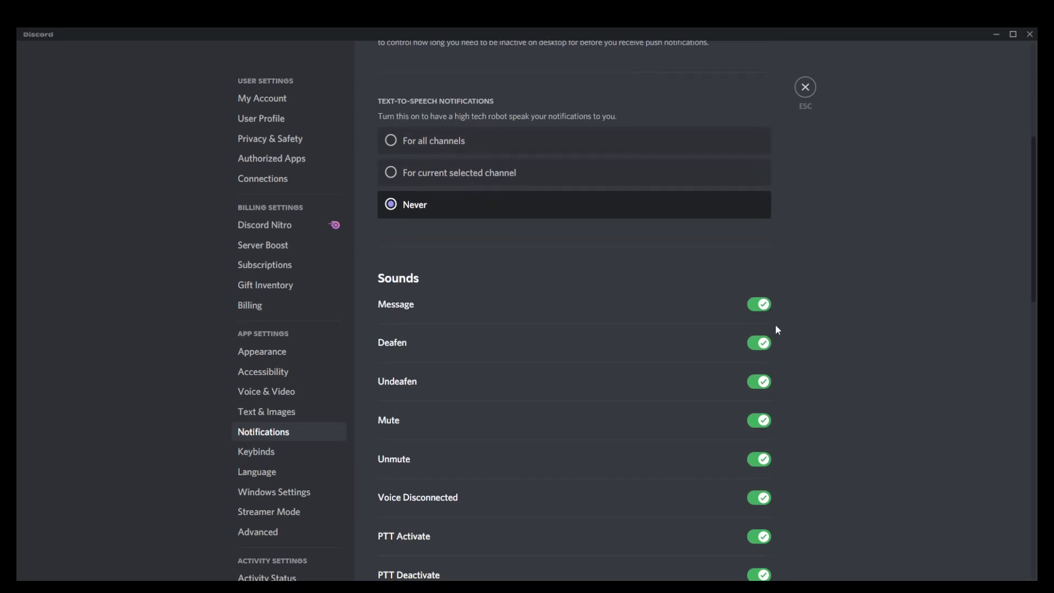
scroll(727, 322, down, 2)
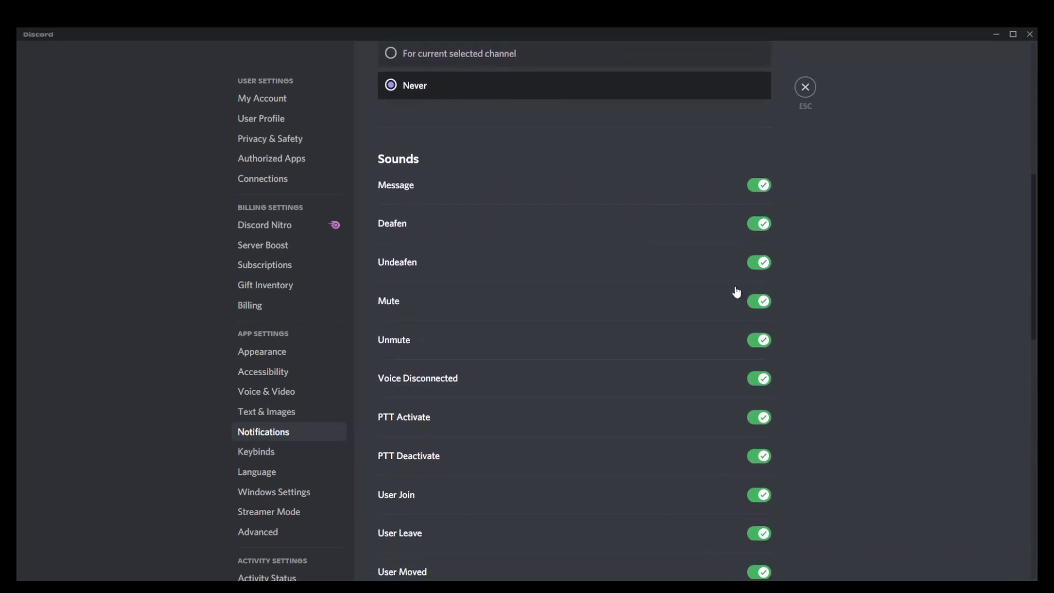
scroll(742, 254, down, 4)
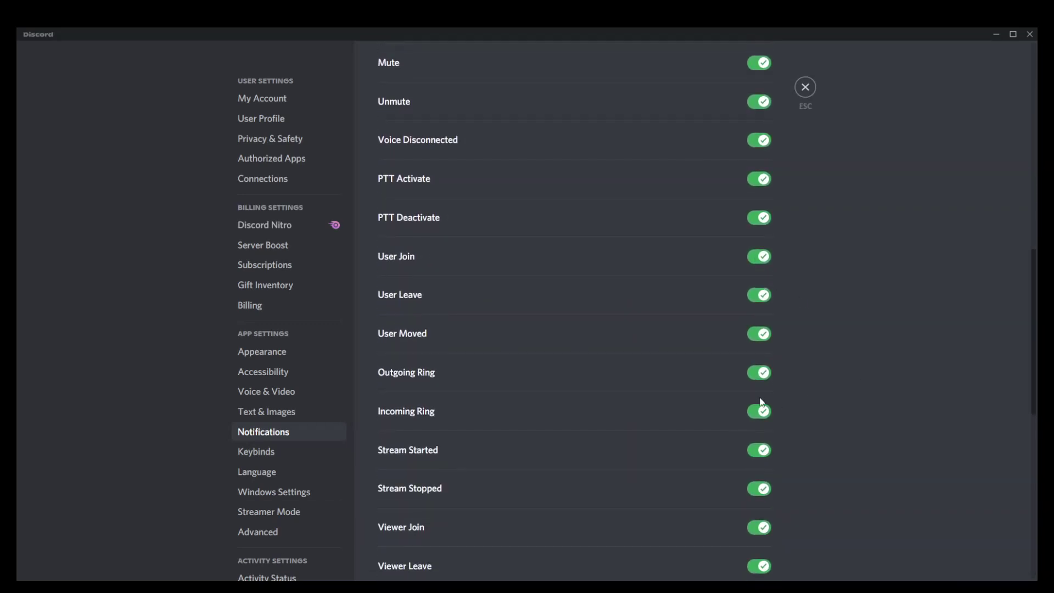
scroll(744, 395, down, 5)
scroll(741, 393, up, 6)
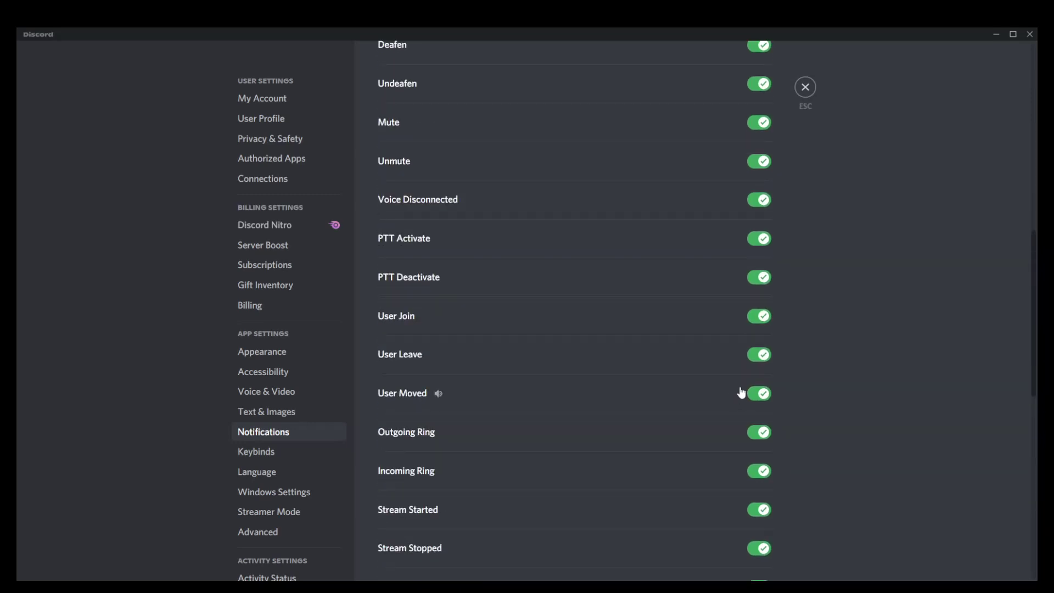
scroll(741, 394, up, 5)
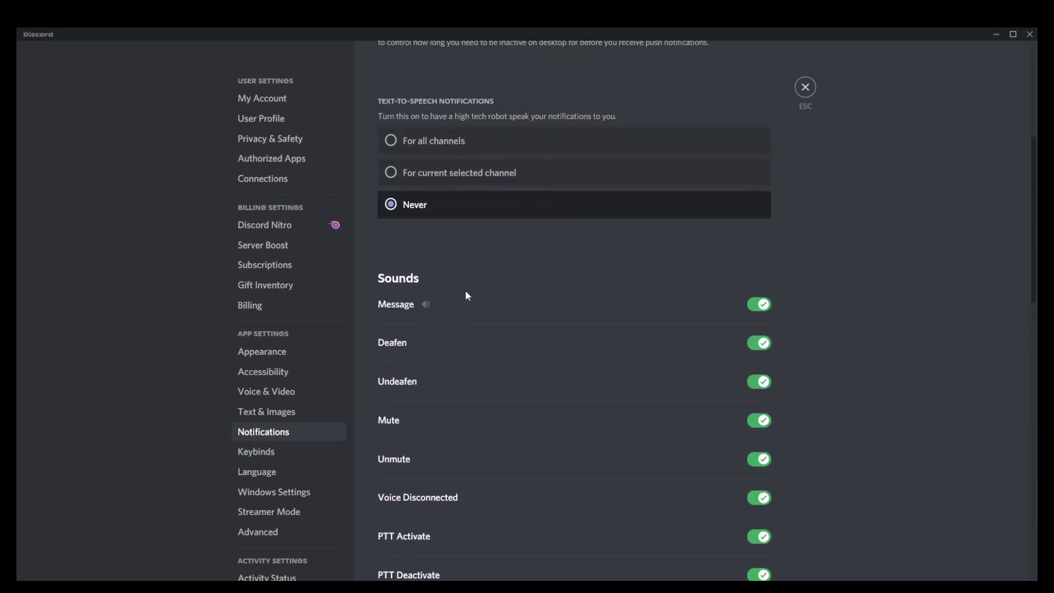
Toggle the Message and Deafen notification sounds off and back on
click(763, 306)
click(760, 306)
click(759, 345)
scroll(769, 431, down, 1)
scroll(757, 418, down, 1)
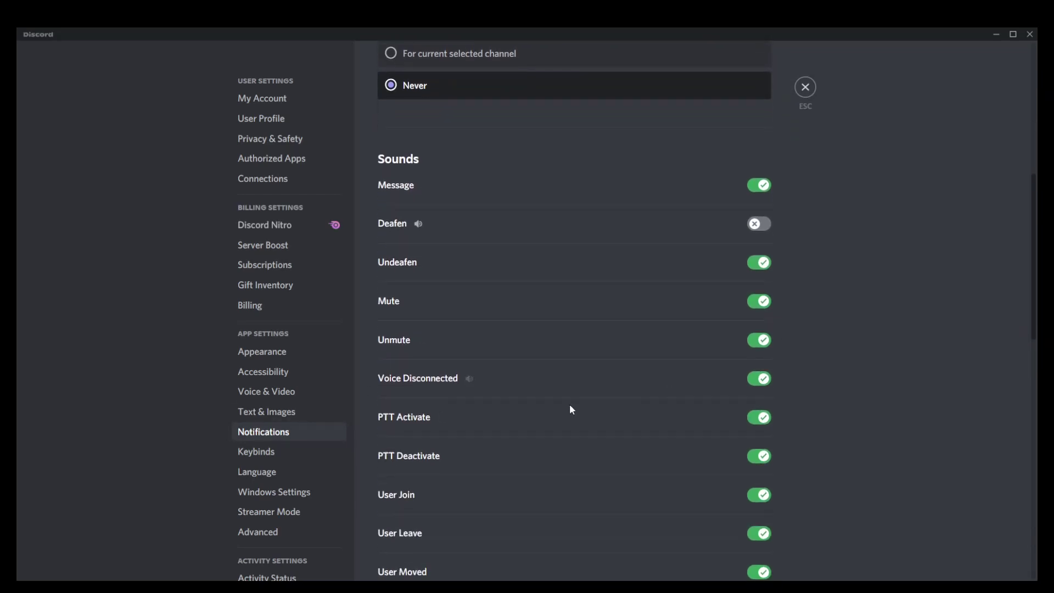
scroll(685, 390, up, 2)
scroll(685, 391, down, 2)
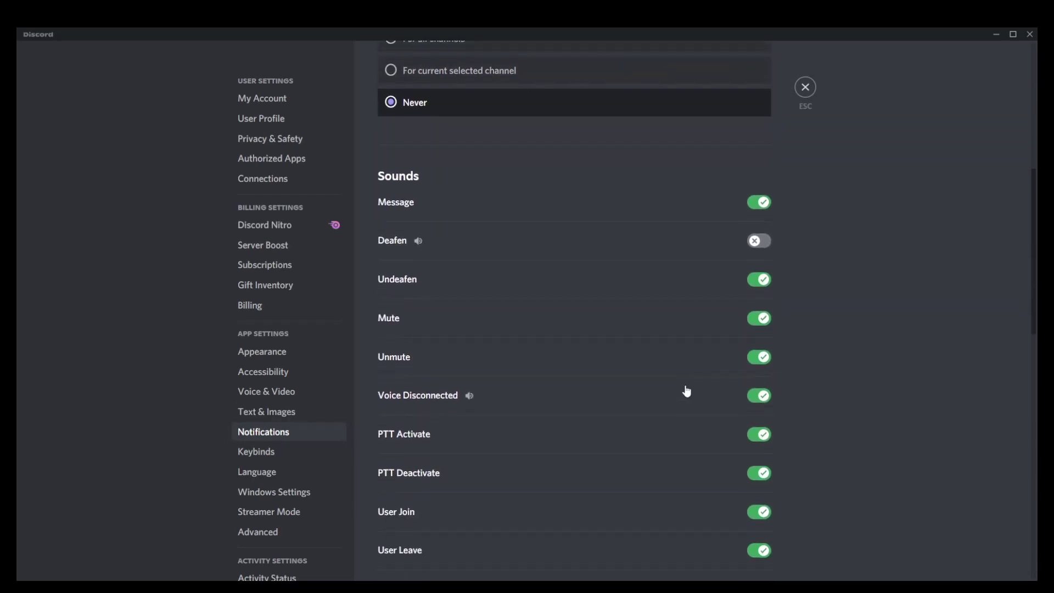
scroll(687, 391, up, 1)
scroll(687, 391, up, 2)
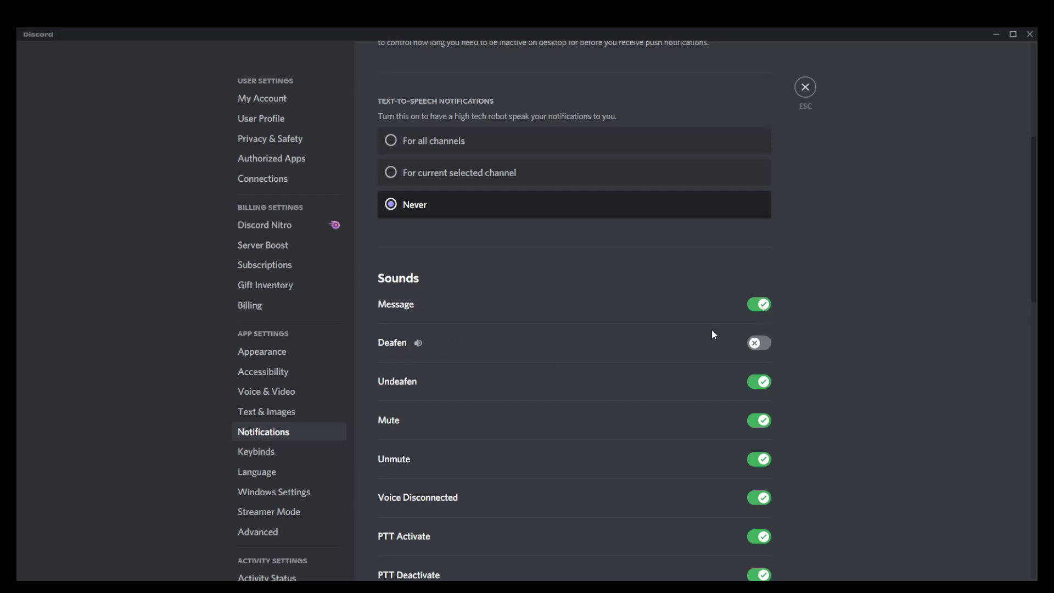
click(754, 344)
Toggle the Mute notification sound off and back on
scroll(763, 423, down, 1)
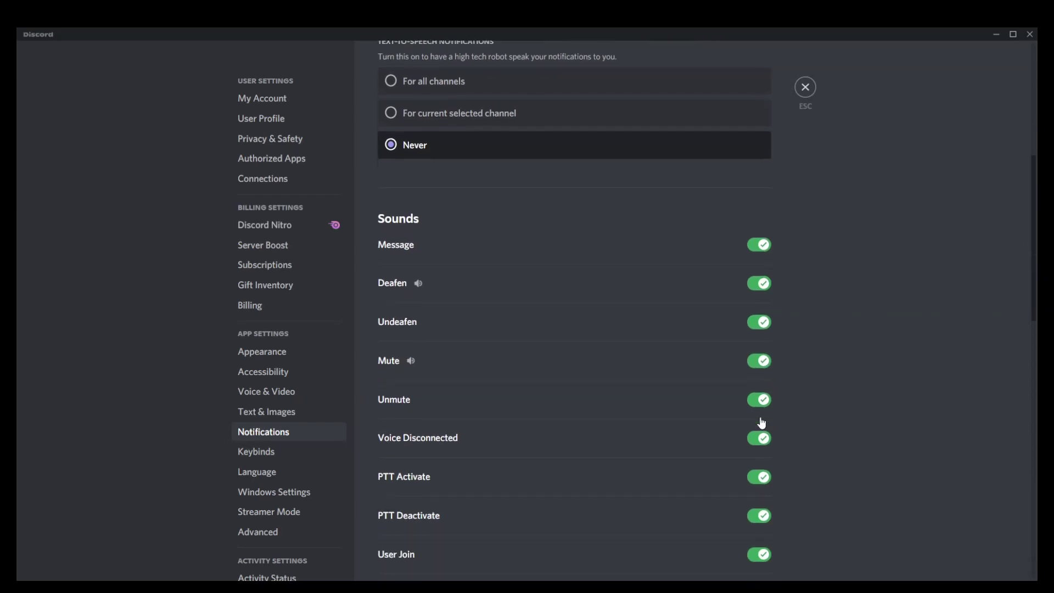
click(768, 367)
click(771, 370)
Review the remaining notification sounds and the Email Notifications options
scroll(768, 376, down, 3)
scroll(763, 352, down, 2)
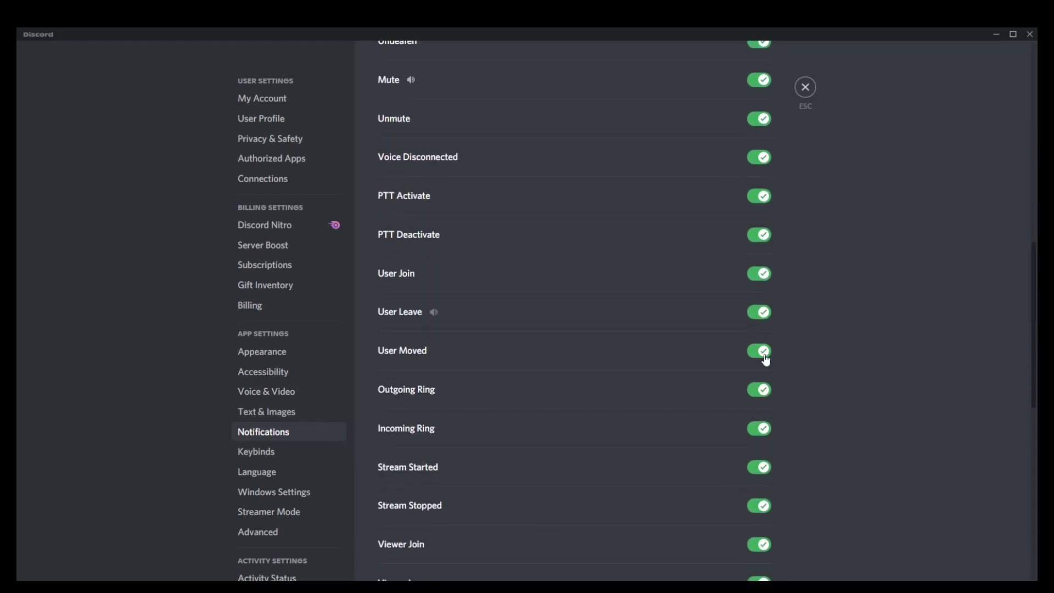
scroll(756, 401, down, 6)
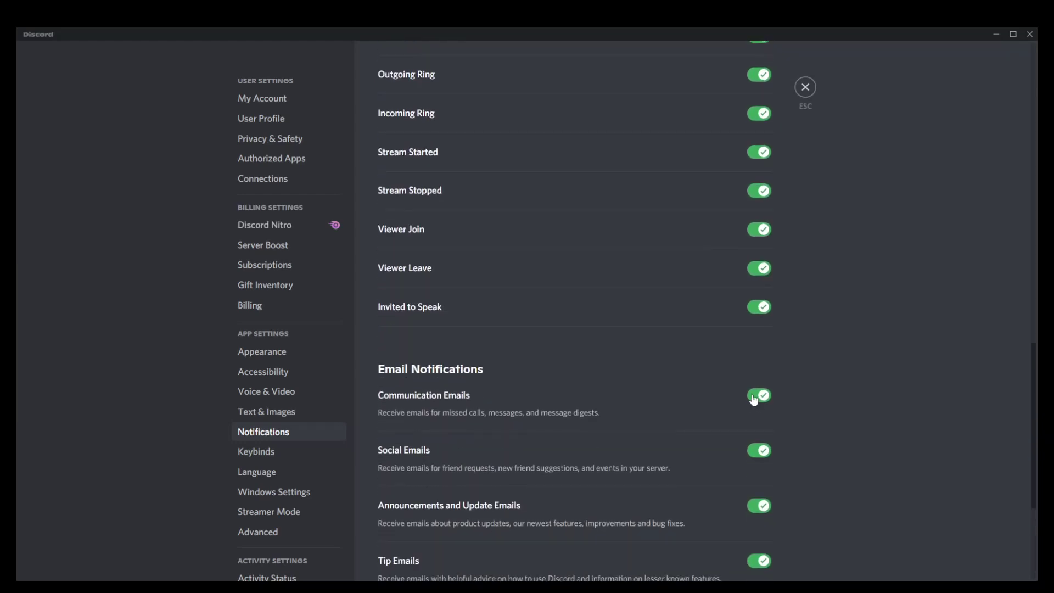
scroll(755, 399, down, 3)
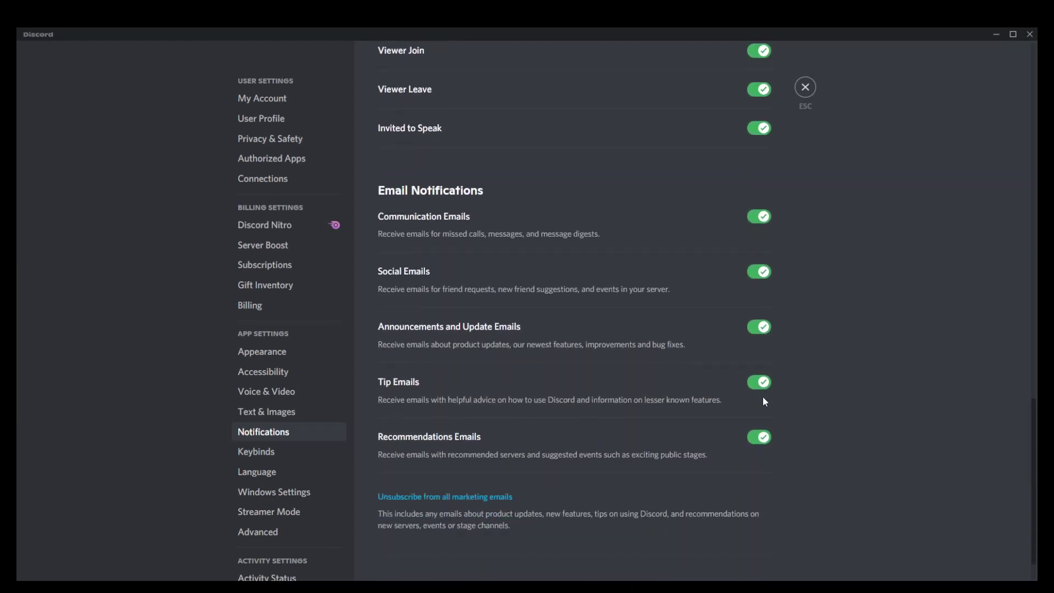
scroll(765, 402, up, 1)
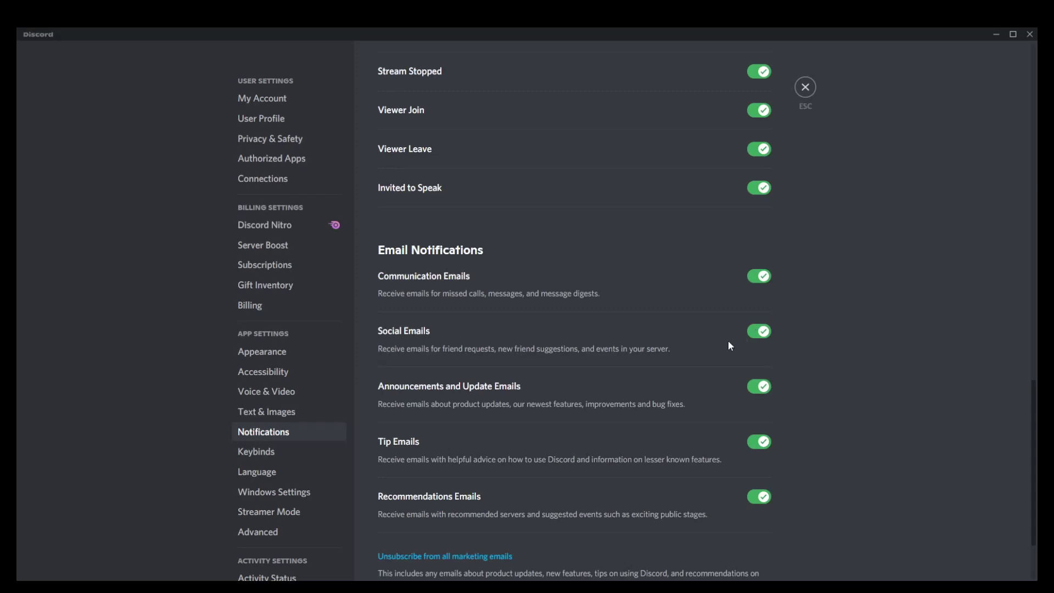
scroll(728, 342, down, 1)
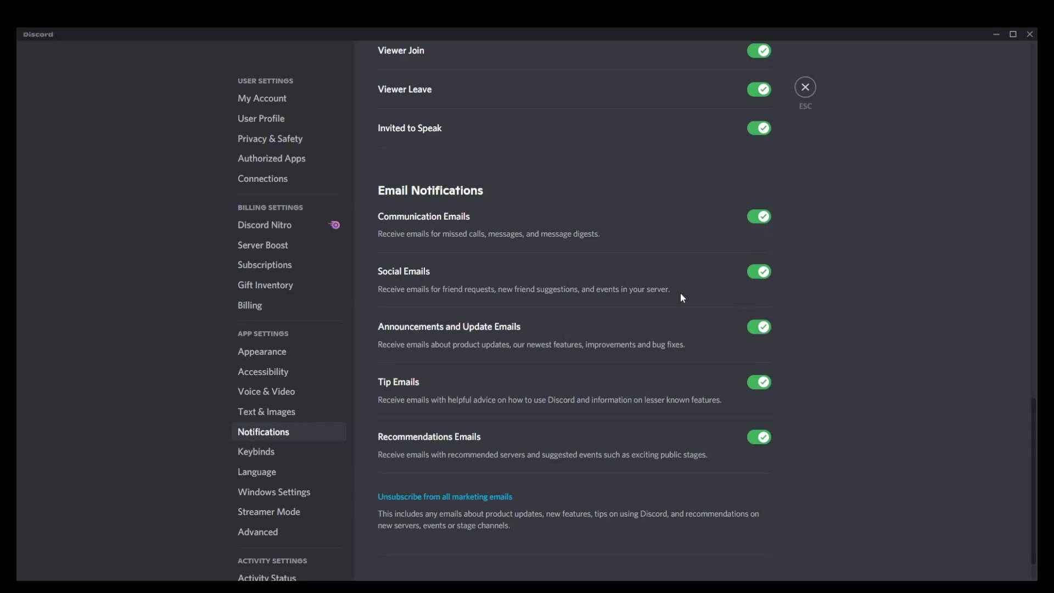
Turn off Tip Emails and Recommendations Emails, and check the option to unsubscribe from all marketing emails
click(763, 383)
click(767, 440)
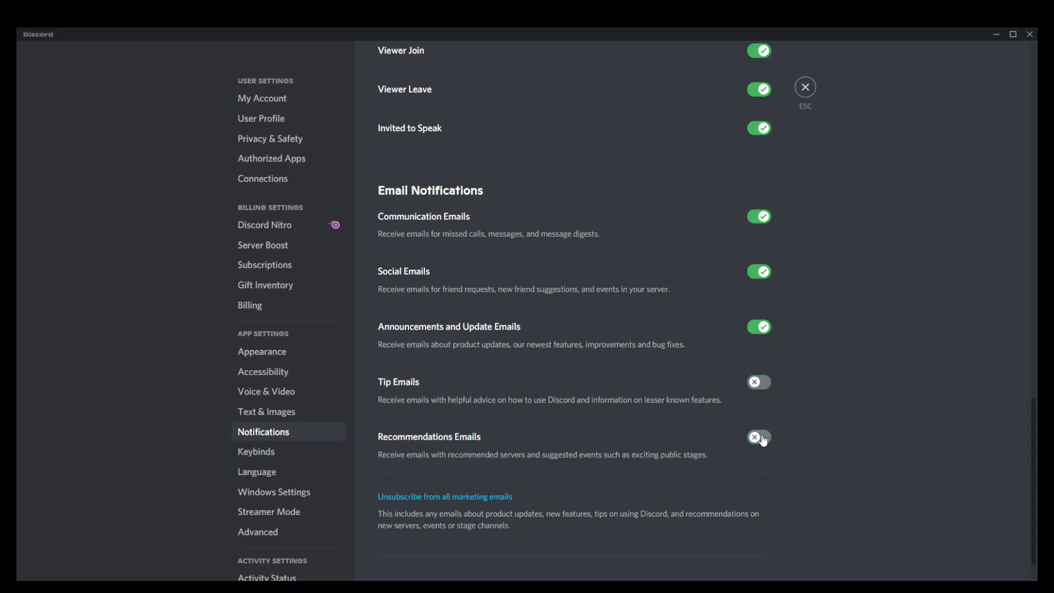
scroll(409, 508, down, 1)
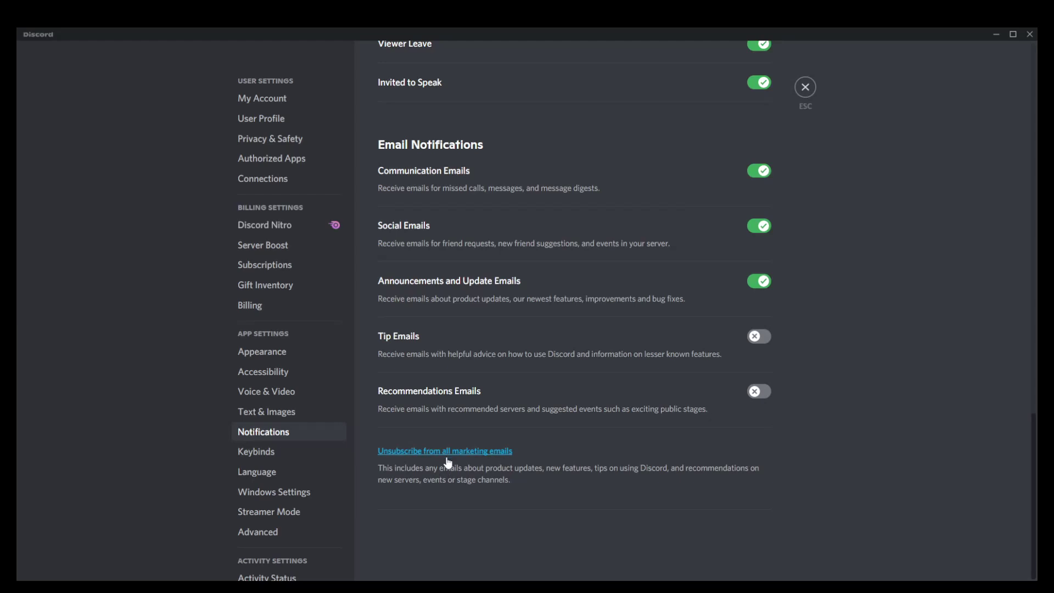
Open the Keybinds settings and look over the default keybinds
click(266, 459)
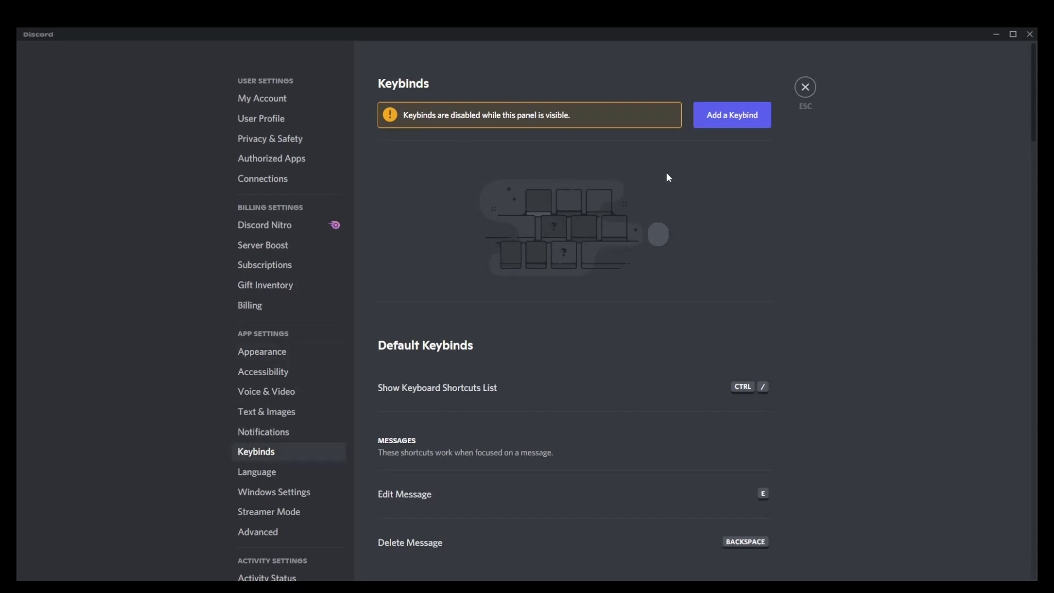
scroll(532, 350, down, 1)
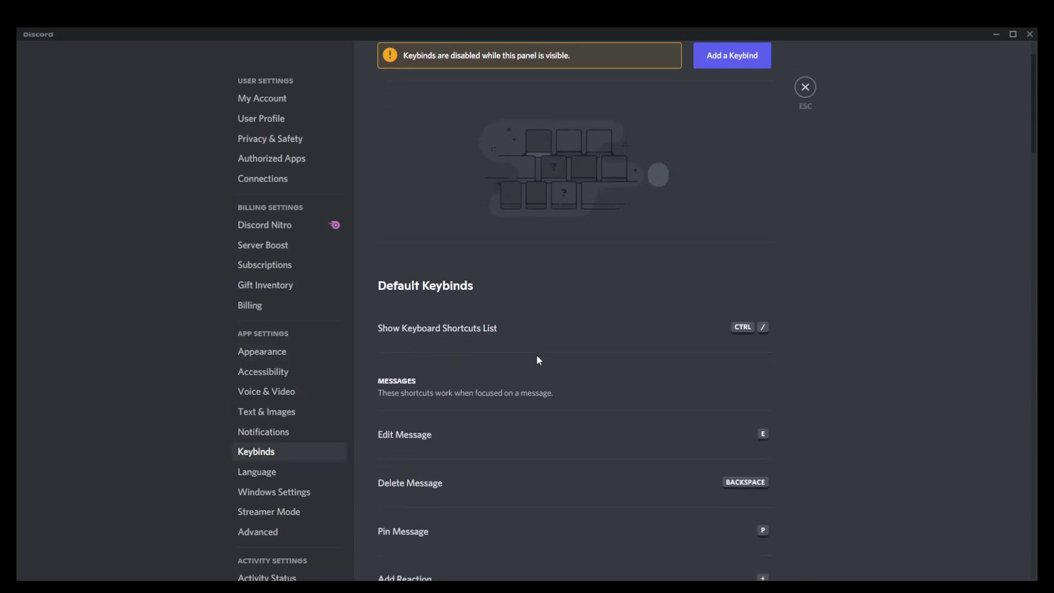
scroll(538, 360, down, 3)
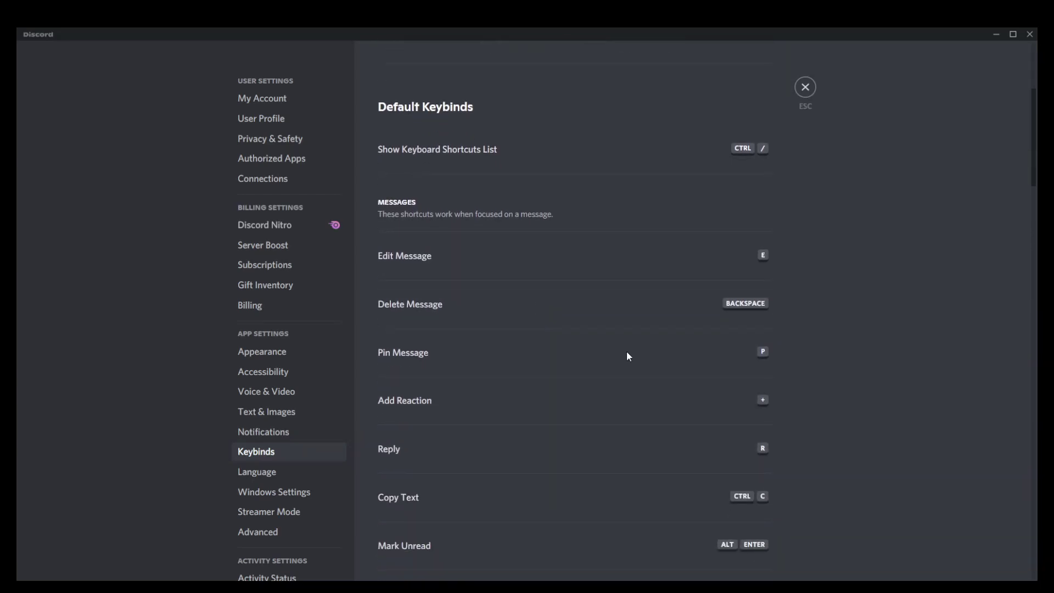
scroll(621, 358, down, 2)
scroll(620, 358, up, 6)
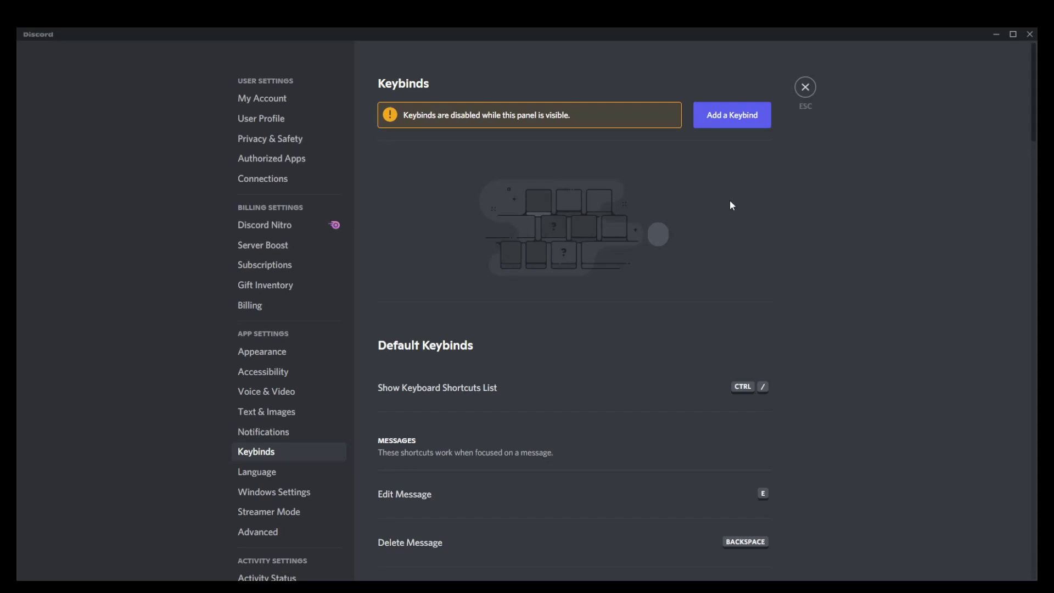
Add a new keybind and view its available actions, leaving the action as Unassigned
click(737, 127)
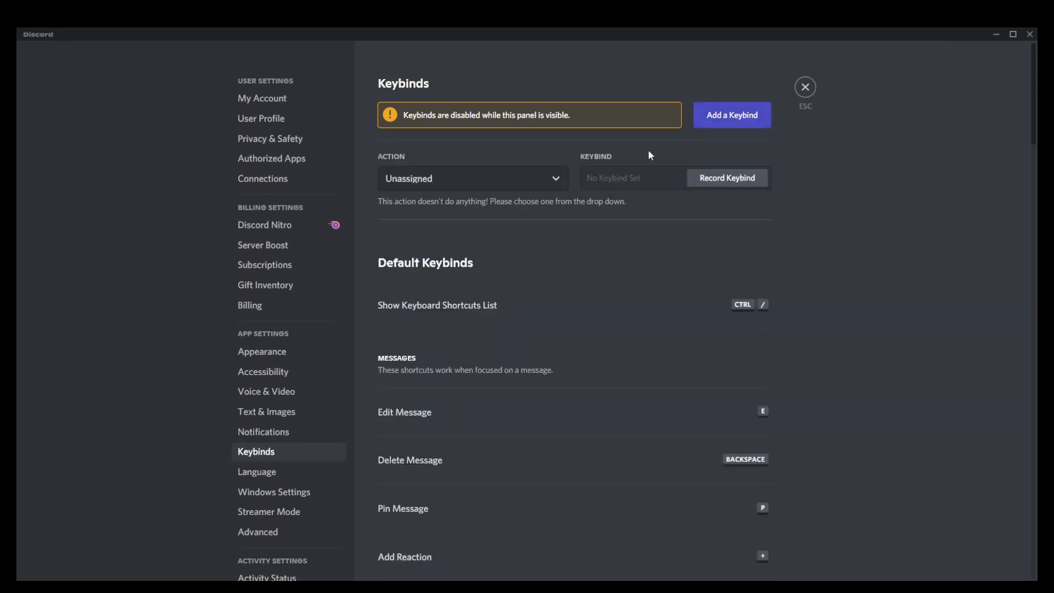
click(493, 179)
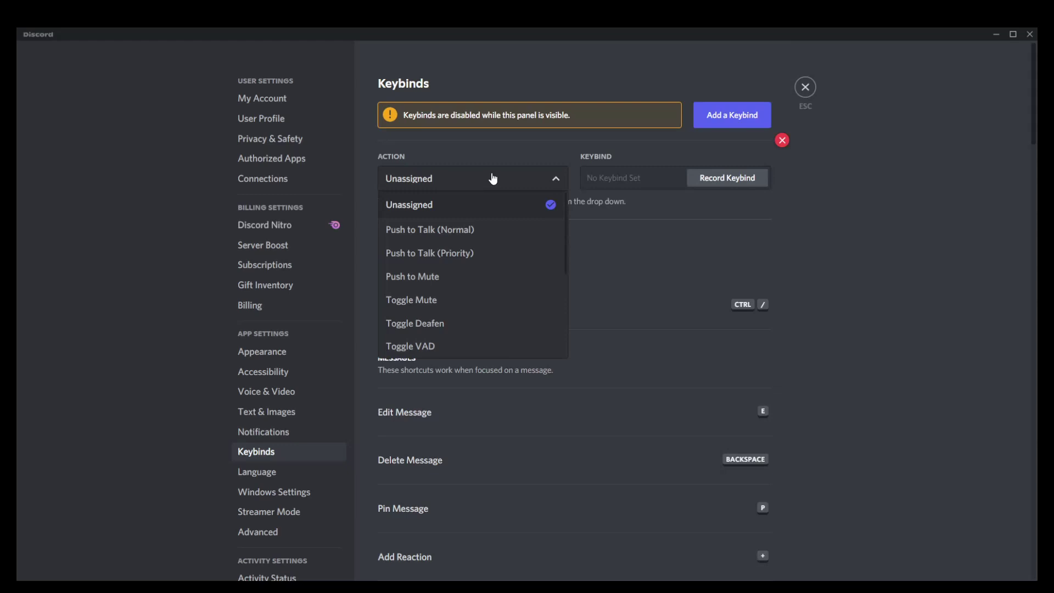
click(460, 217)
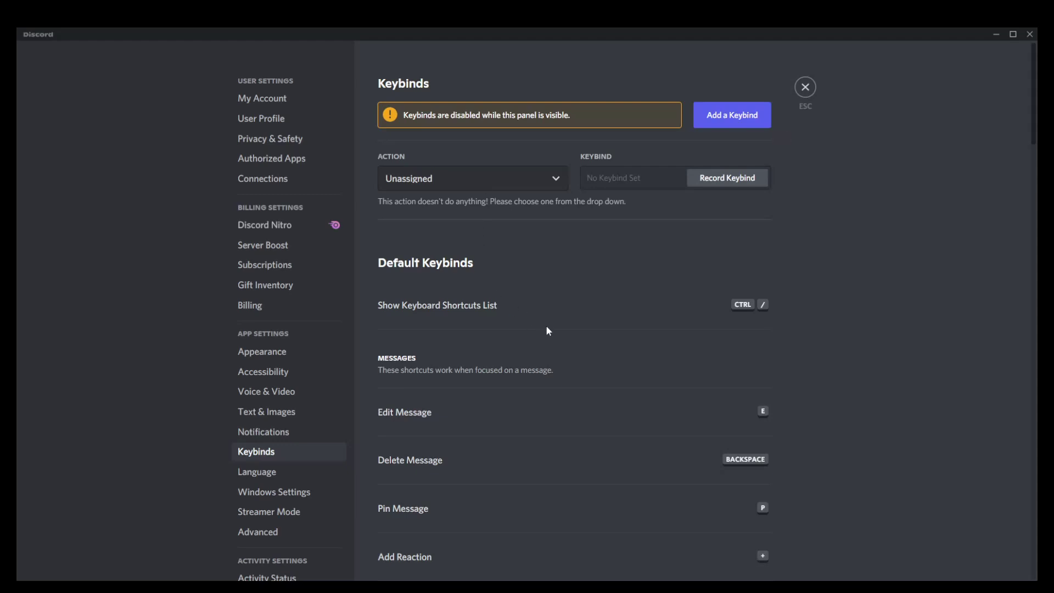
Examine the default keybinds for messages, such as editing, deleting, pinning, reacting and replying
scroll(548, 331, down, 2)
scroll(548, 331, up, 1)
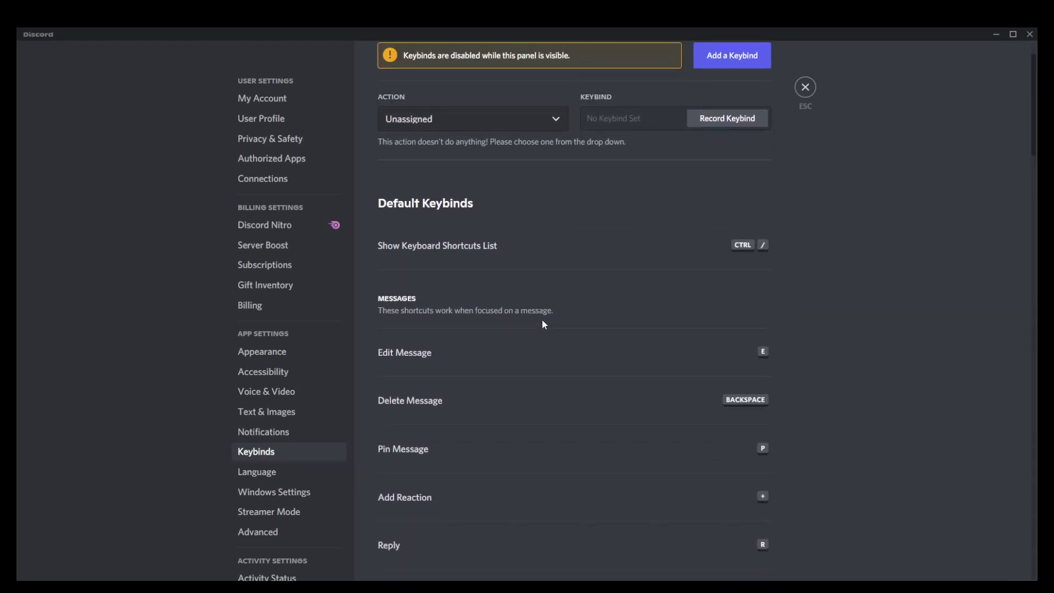
scroll(556, 324, up, 1)
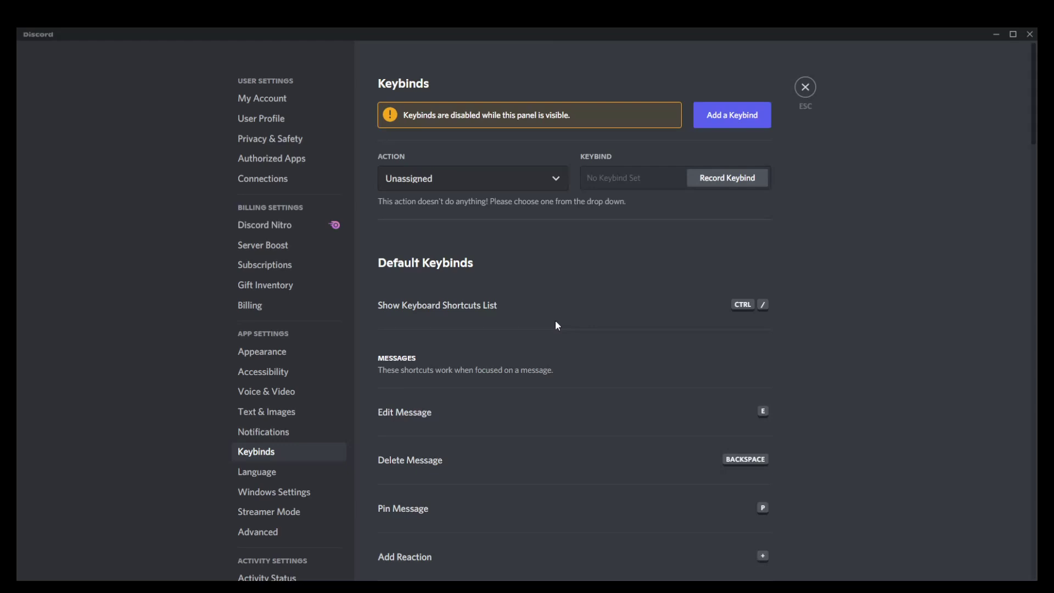
scroll(696, 405, down, 3)
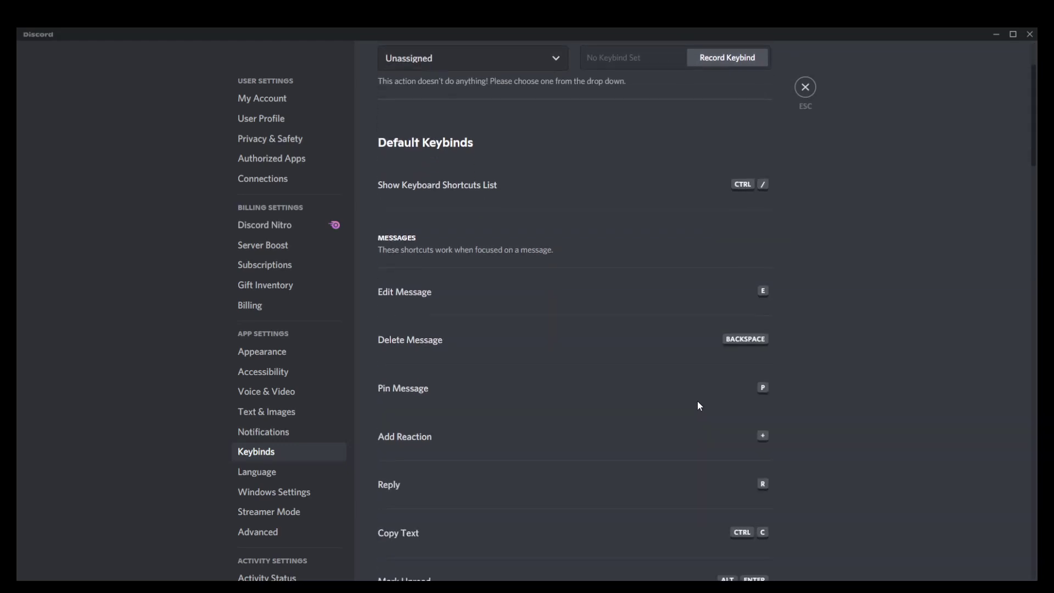
scroll(651, 347, down, 1)
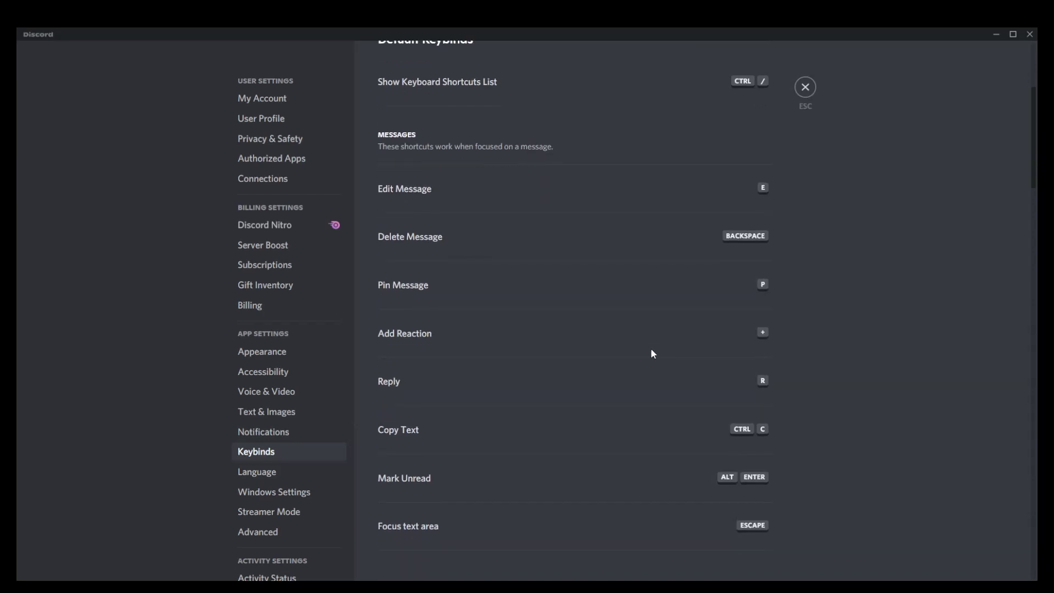
scroll(653, 340, up, 3)
scroll(653, 336, down, 1)
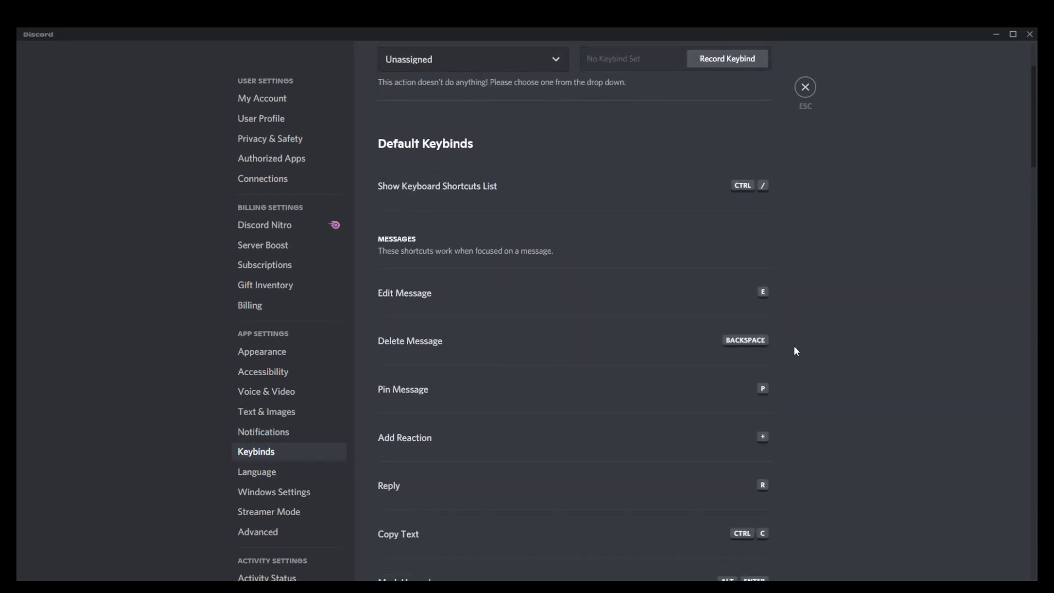
scroll(778, 349, down, 1)
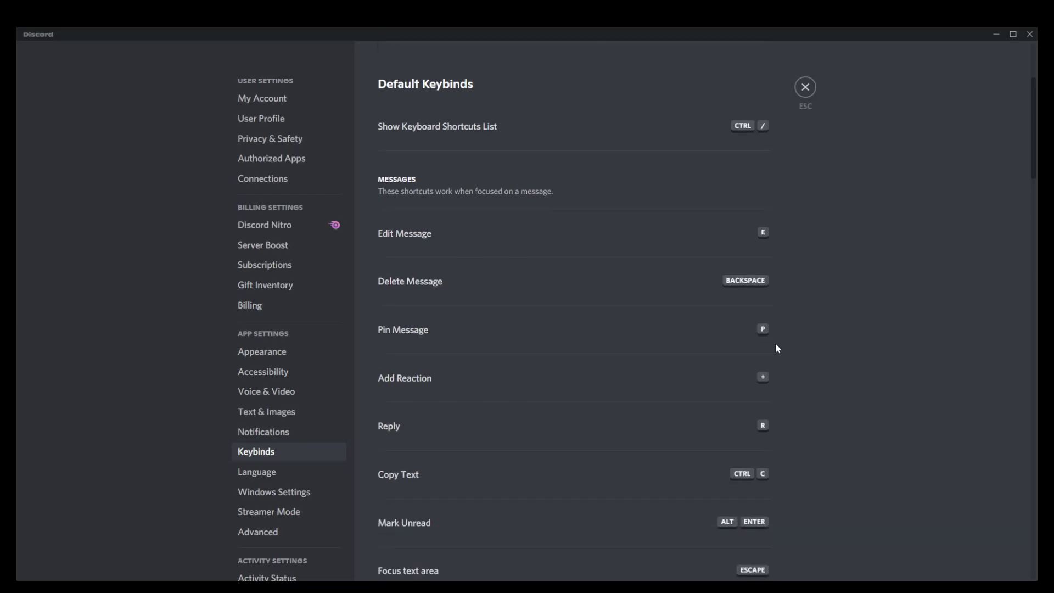
Look over the rest of the default message keybinds, including Copy Text, Mark Unread and Focus text area
scroll(777, 348, down, 1)
scroll(776, 348, up, 2)
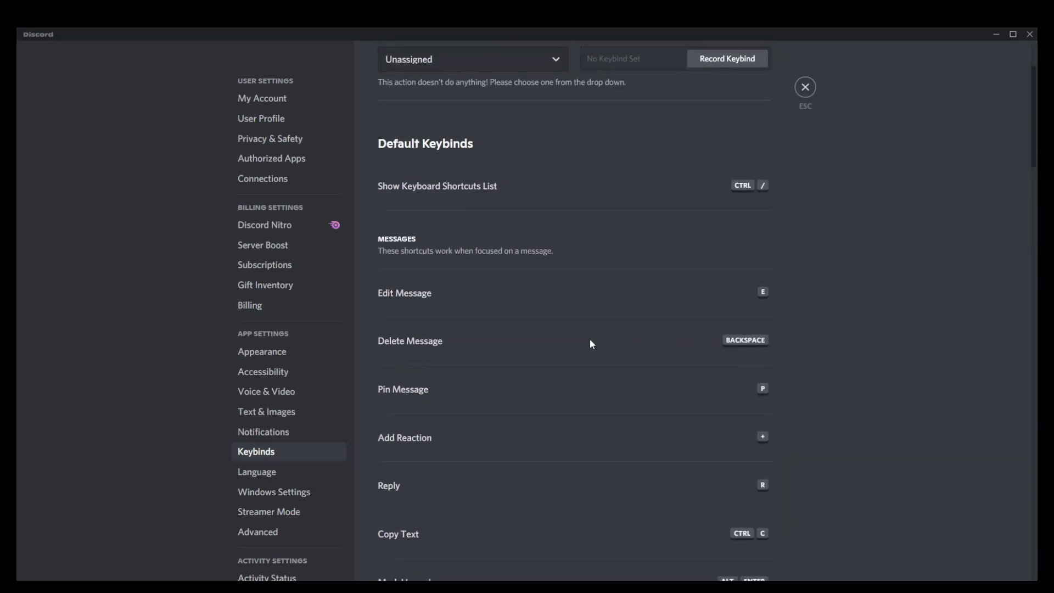
scroll(647, 313, up, 1)
scroll(647, 314, down, 1)
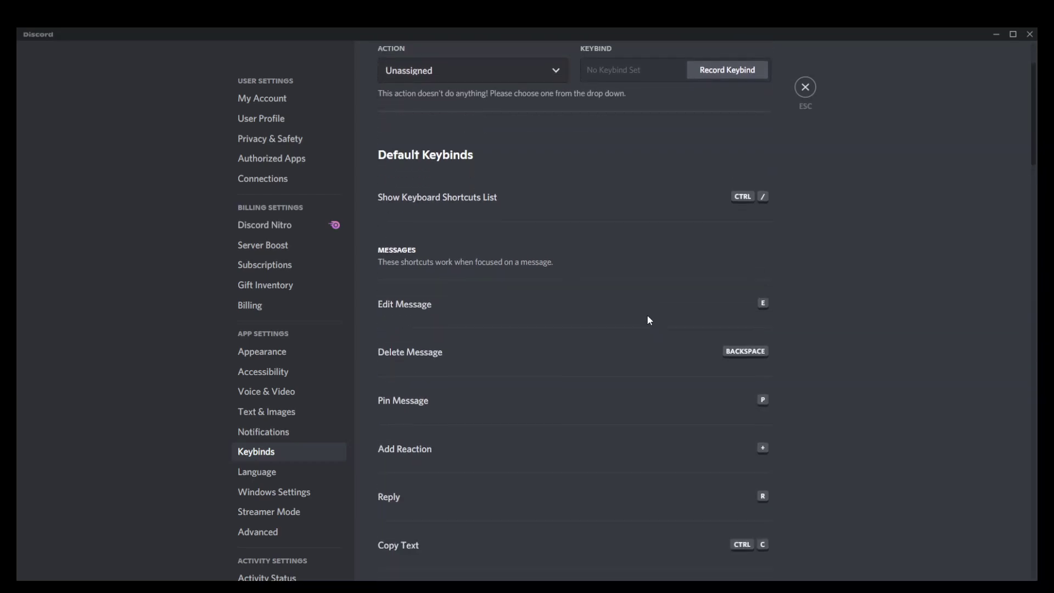
scroll(648, 322, down, 1)
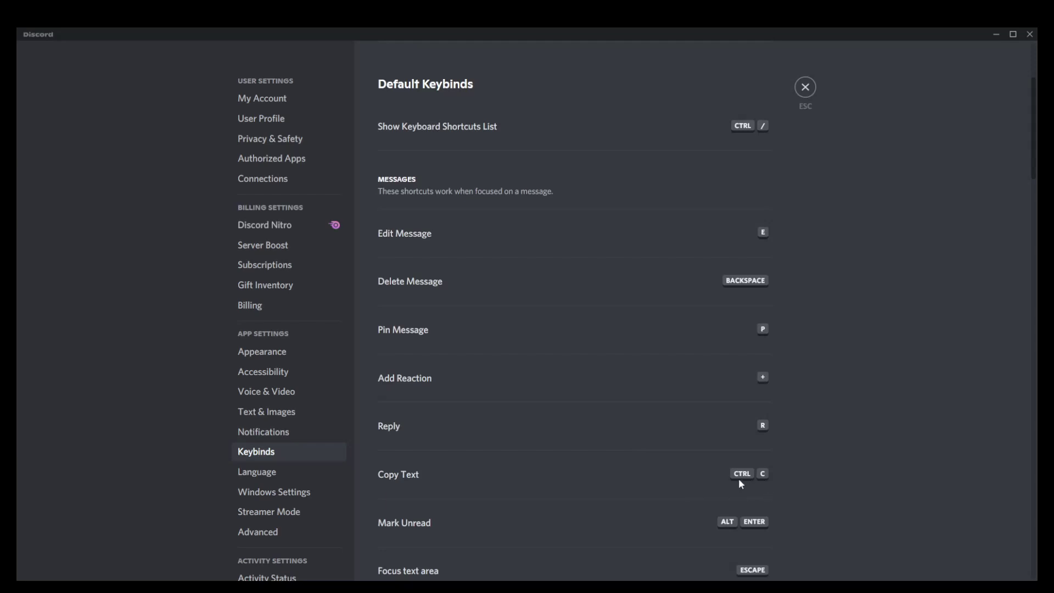
scroll(638, 506, down, 1)
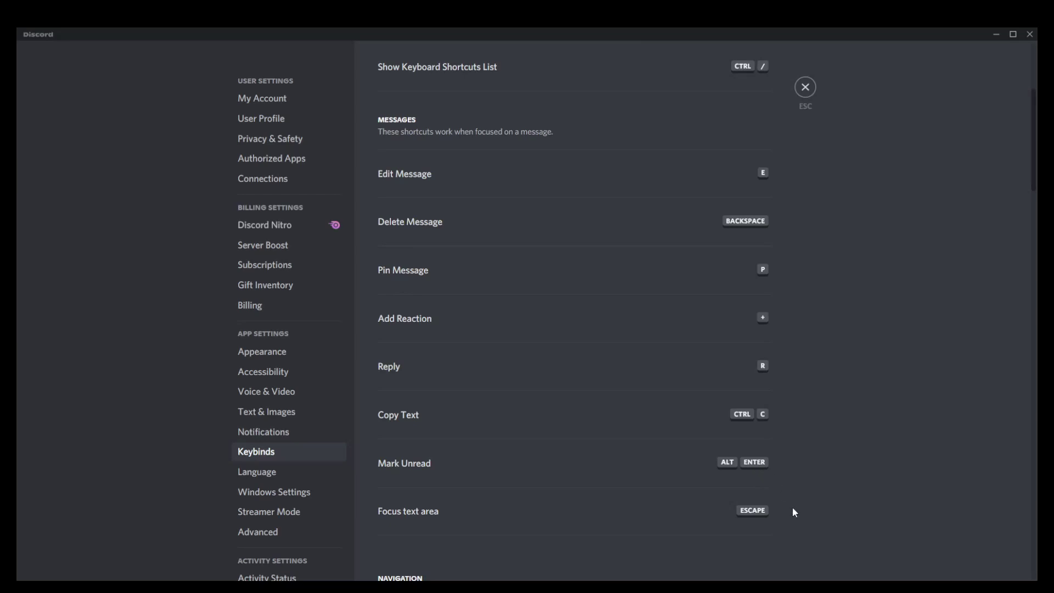
scroll(754, 515, down, 1)
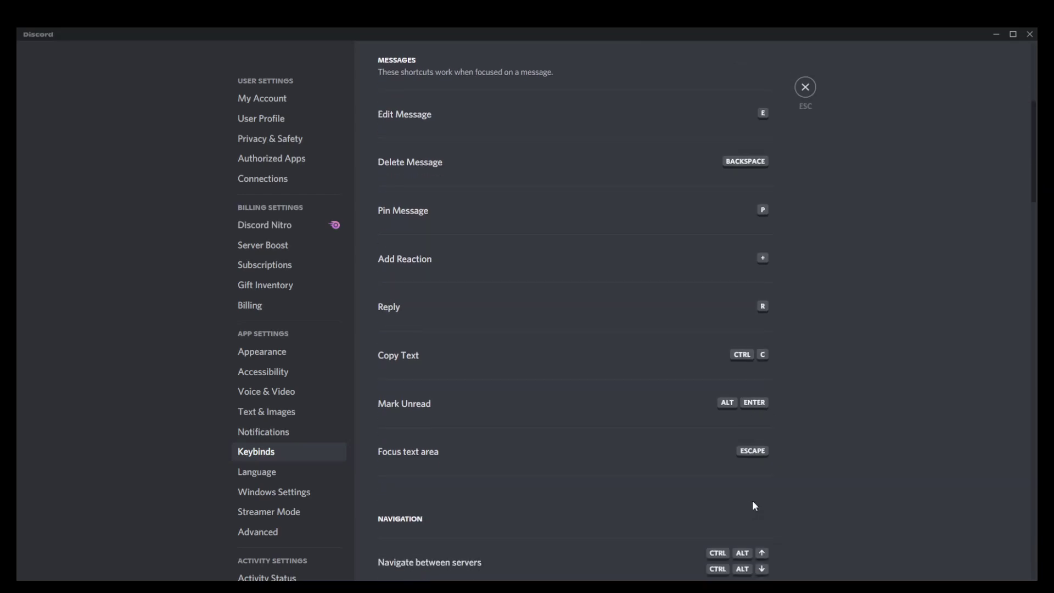
scroll(755, 494, up, 4)
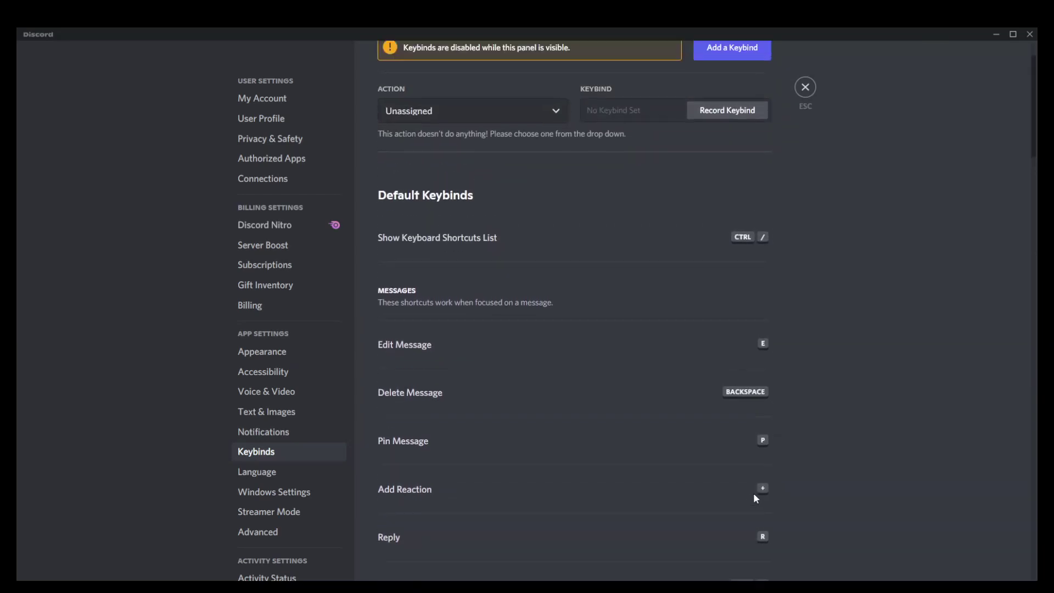
scroll(753, 493, up, 1)
scroll(753, 493, down, 3)
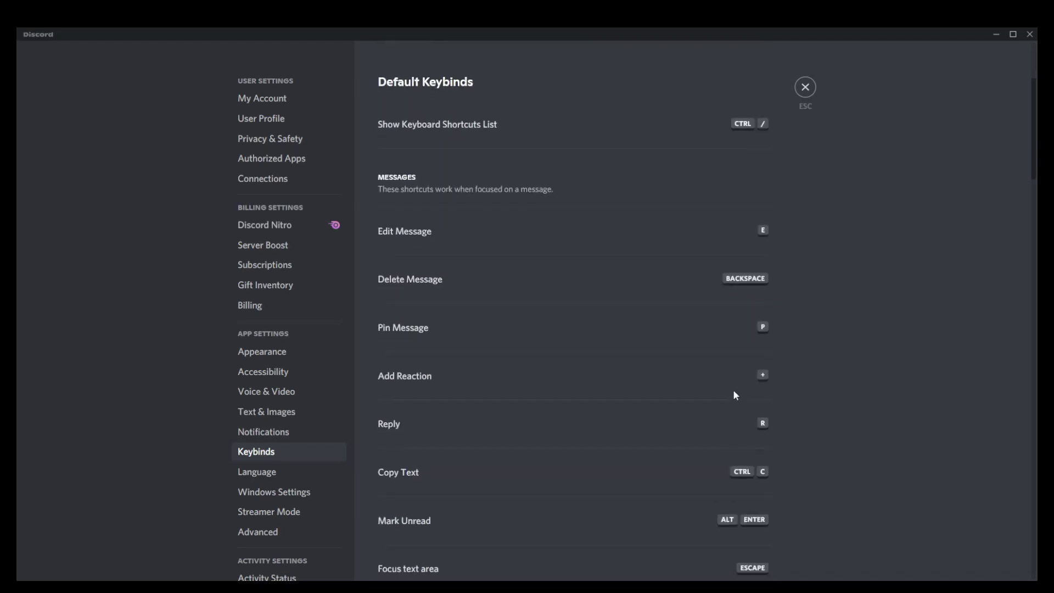
scroll(733, 395, down, 1)
scroll(733, 393, up, 1)
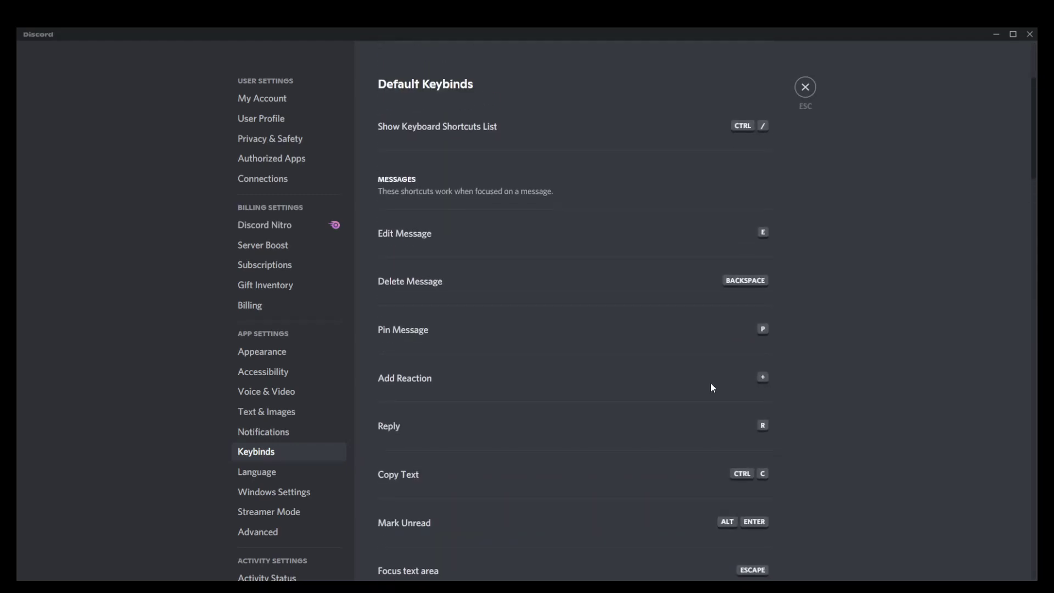
scroll(711, 383, up, 3)
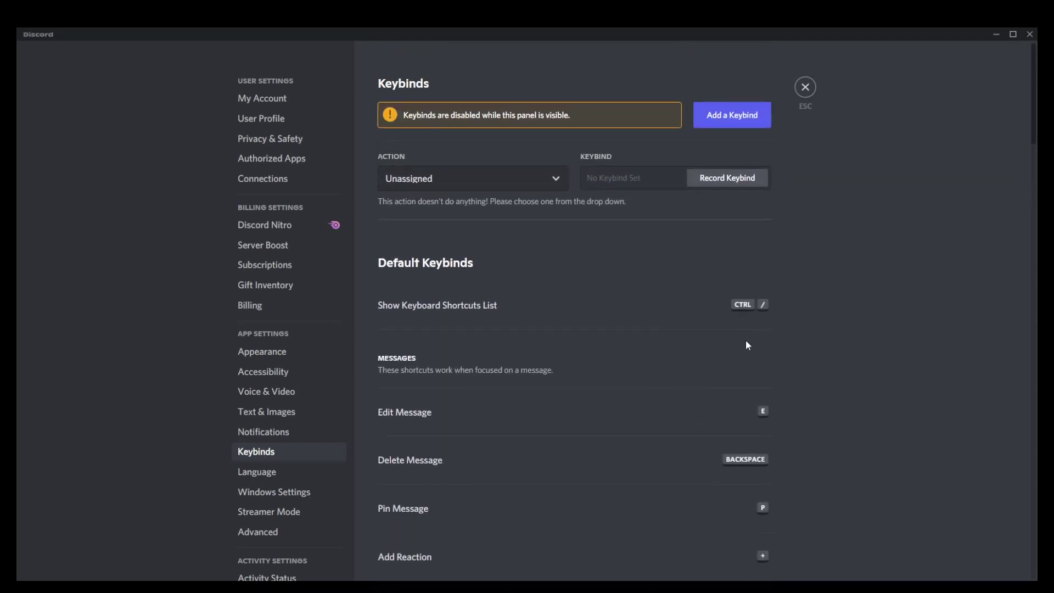
Add another keybind, then set the first entry's action to Push to Talk (Normal) and record ALT as its keybind
click(740, 123)
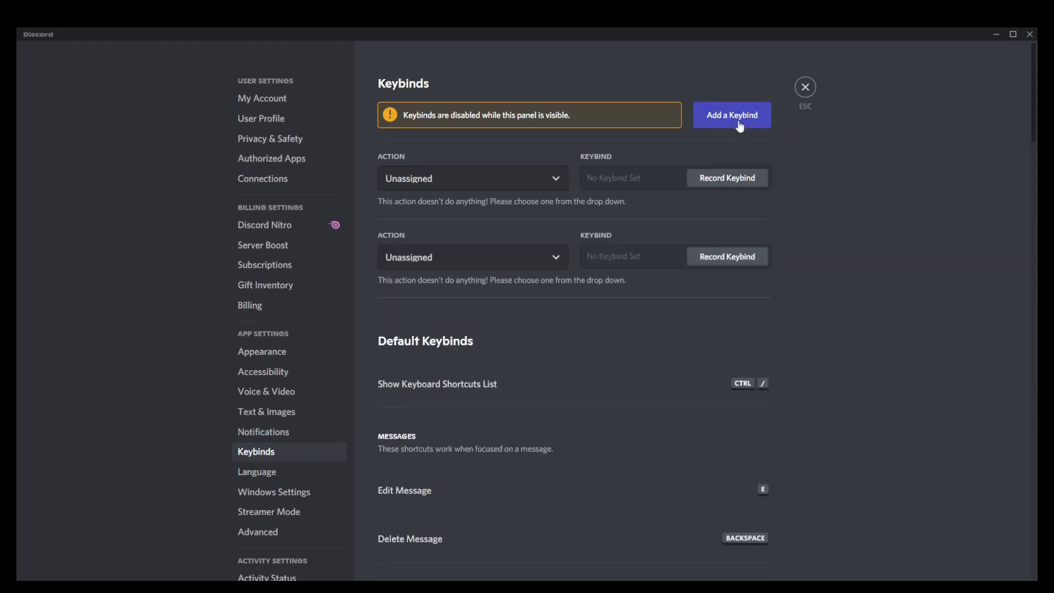
click(545, 187)
scroll(462, 292, down, 2)
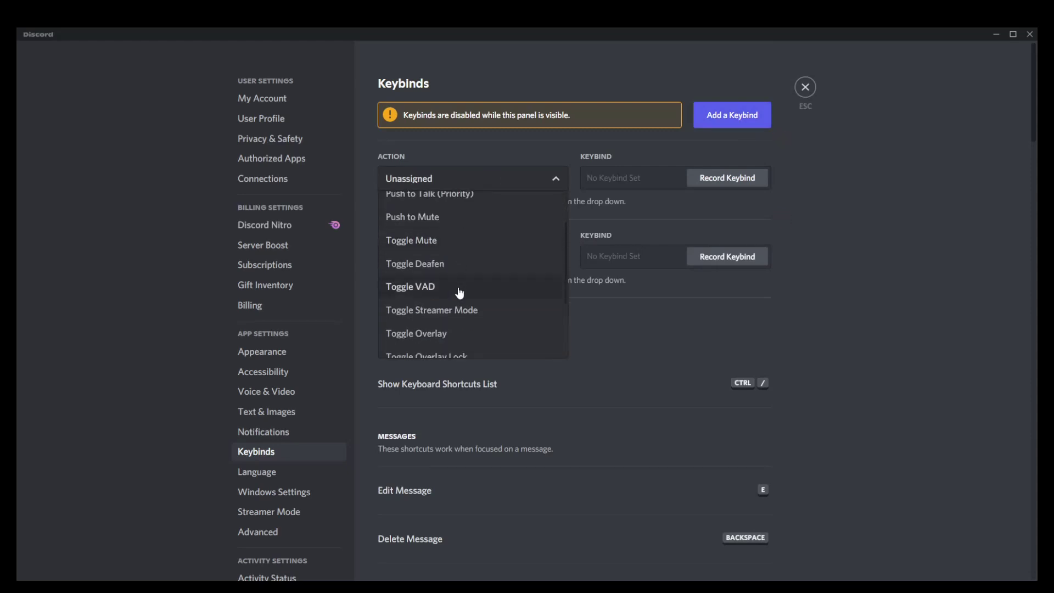
scroll(484, 243, down, 3)
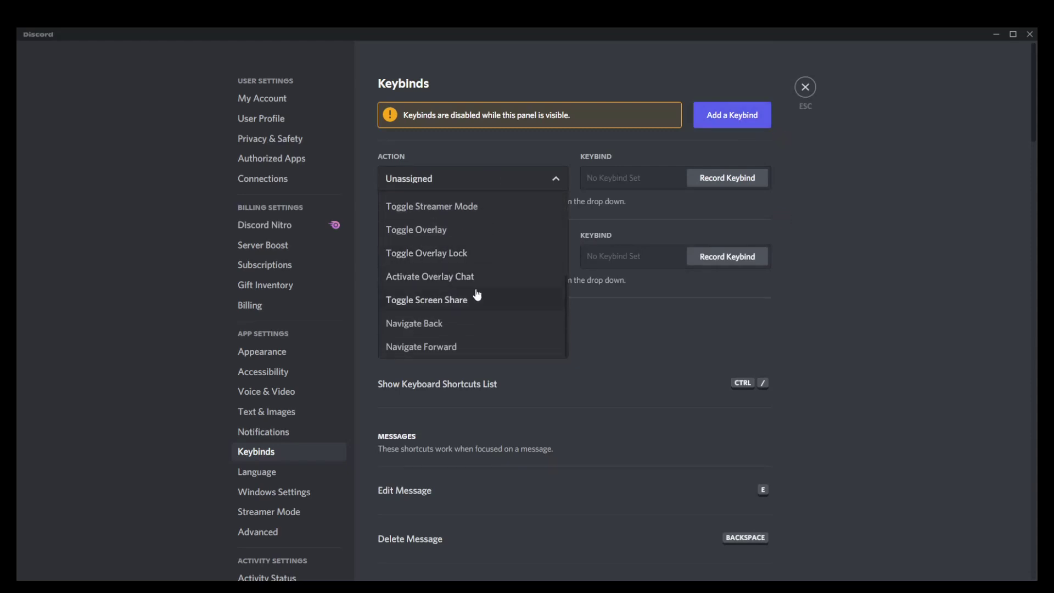
scroll(459, 330, up, 4)
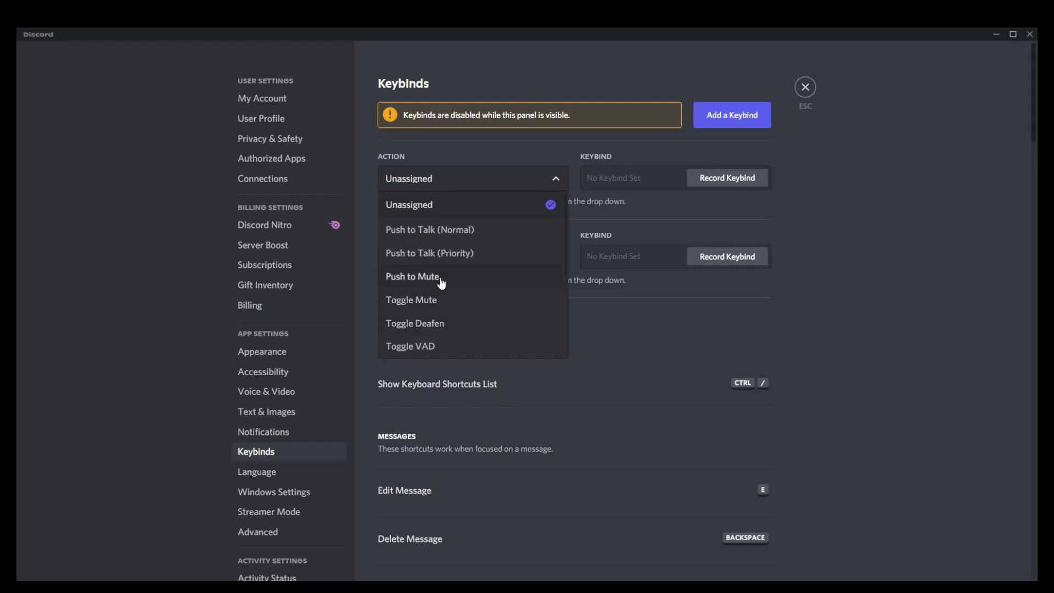
click(450, 235)
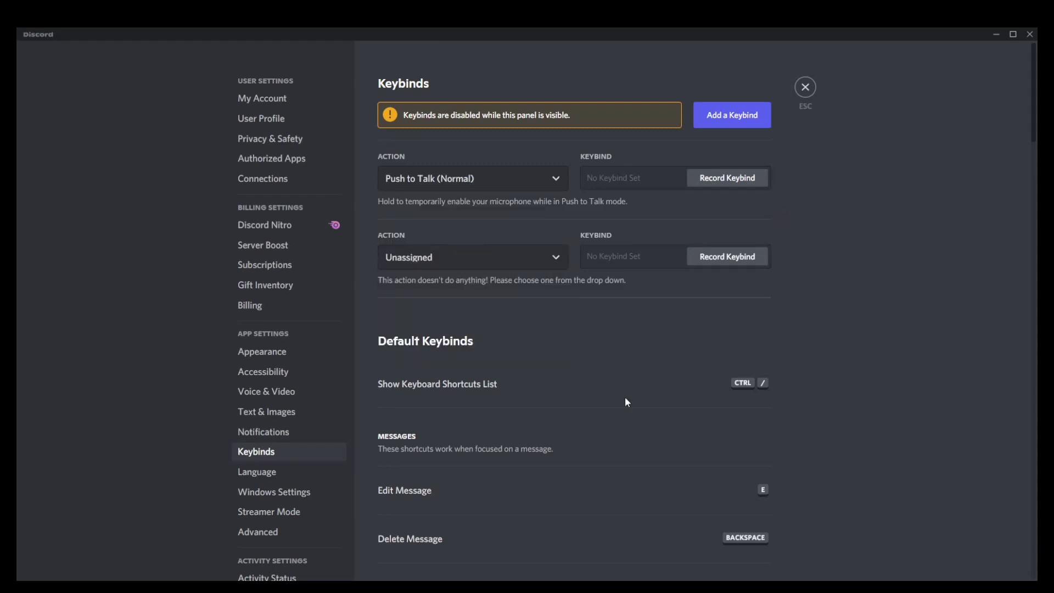
click(710, 181)
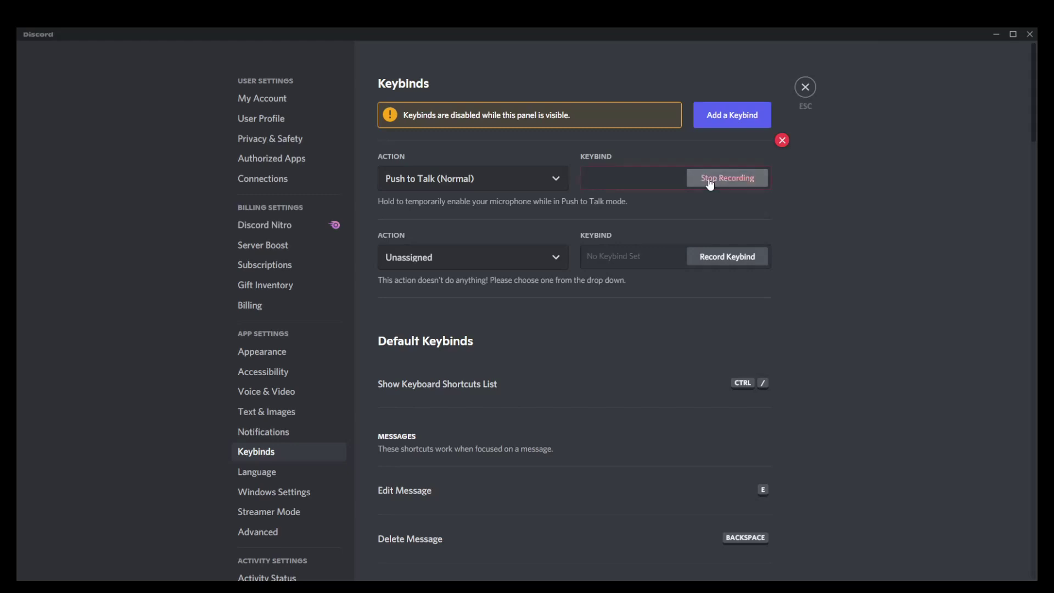
key(alt)
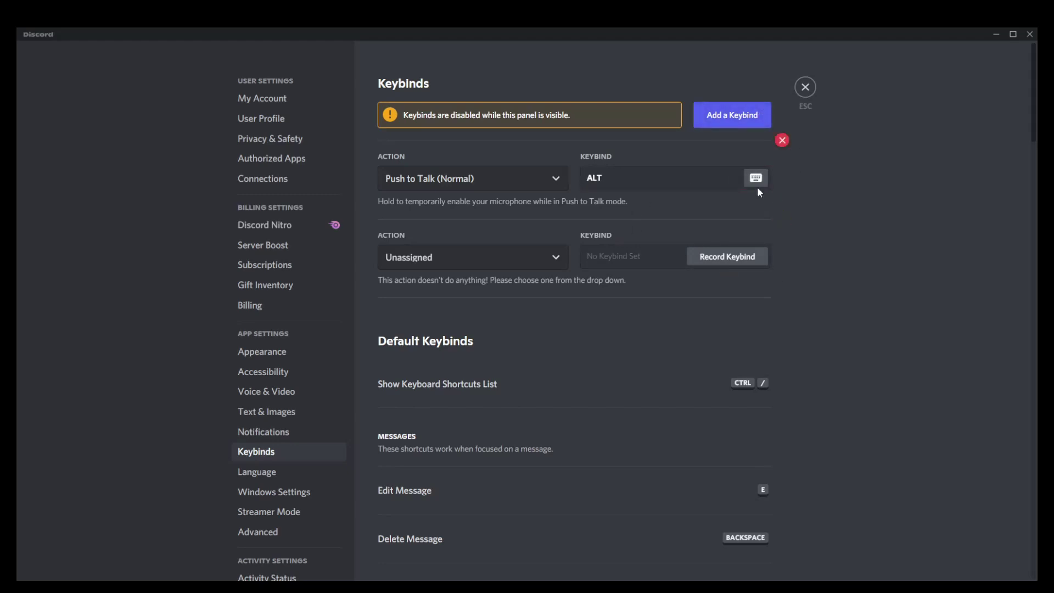
Delete both custom keybinds, the unassigned one and the Push to Talk (Normal) one
click(783, 221)
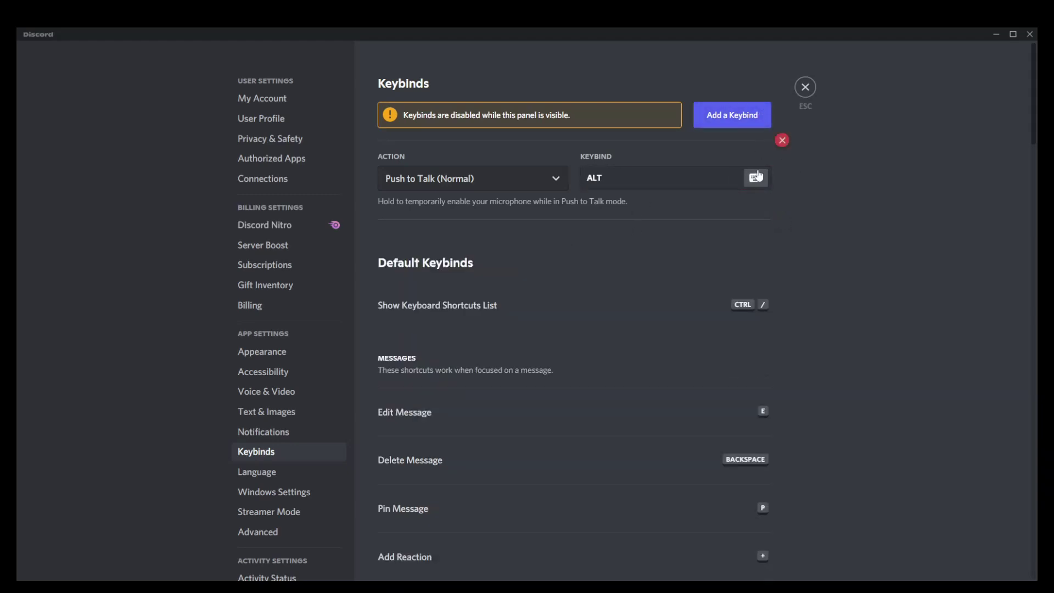
click(782, 140)
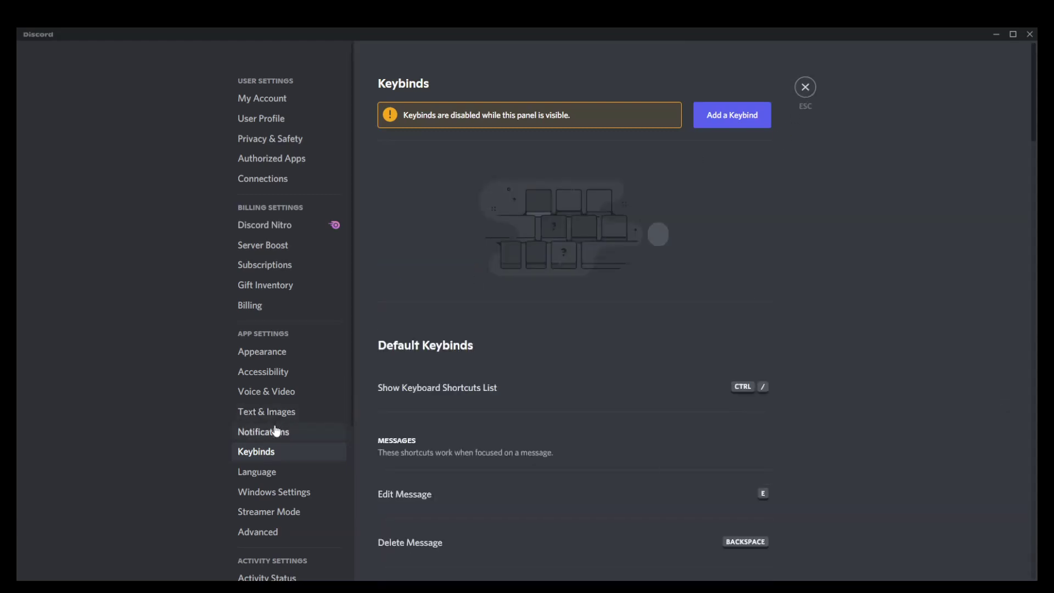
Open the Language settings and look through the full list of available languages
click(273, 479)
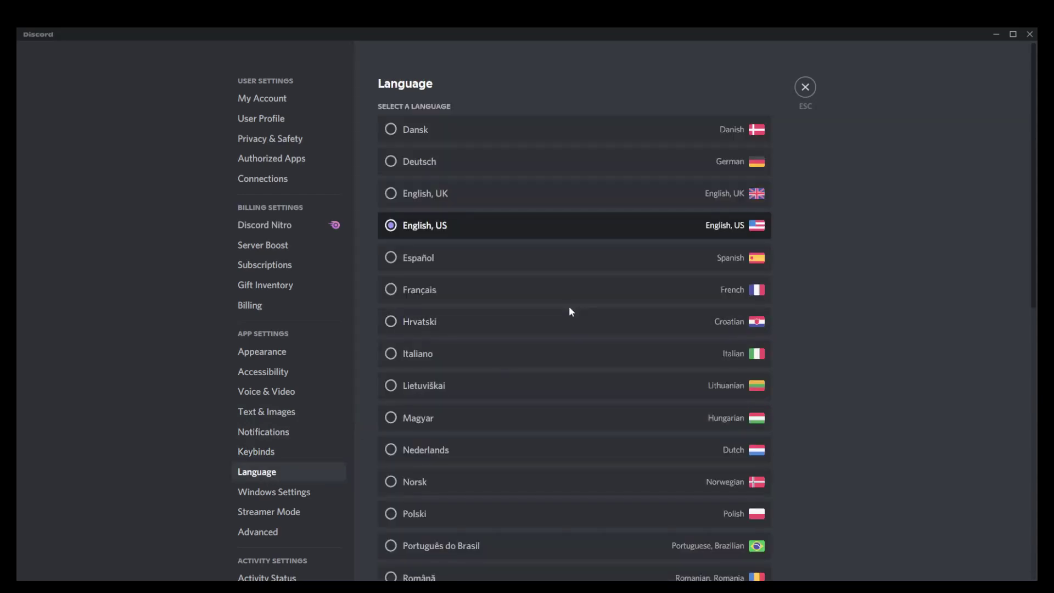
scroll(569, 312, down, 3)
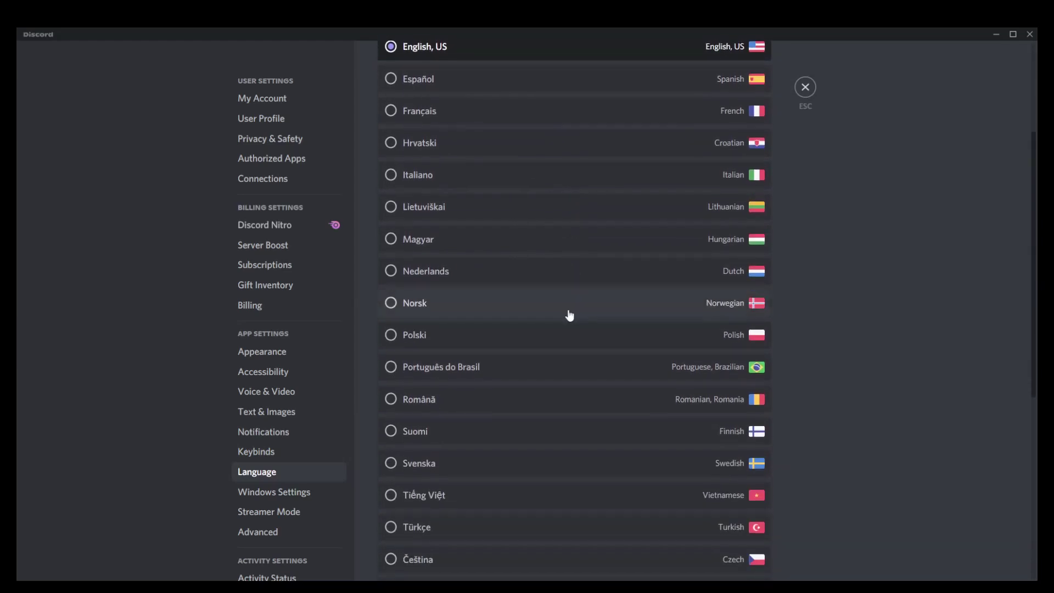
scroll(569, 312, up, 3)
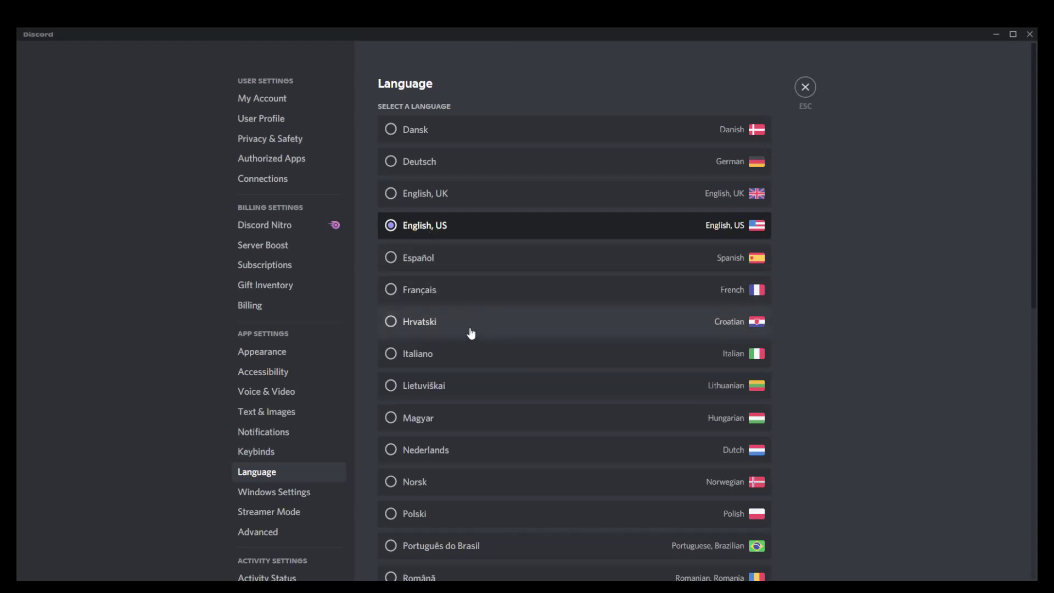
scroll(457, 348, down, 5)
scroll(392, 406, down, 5)
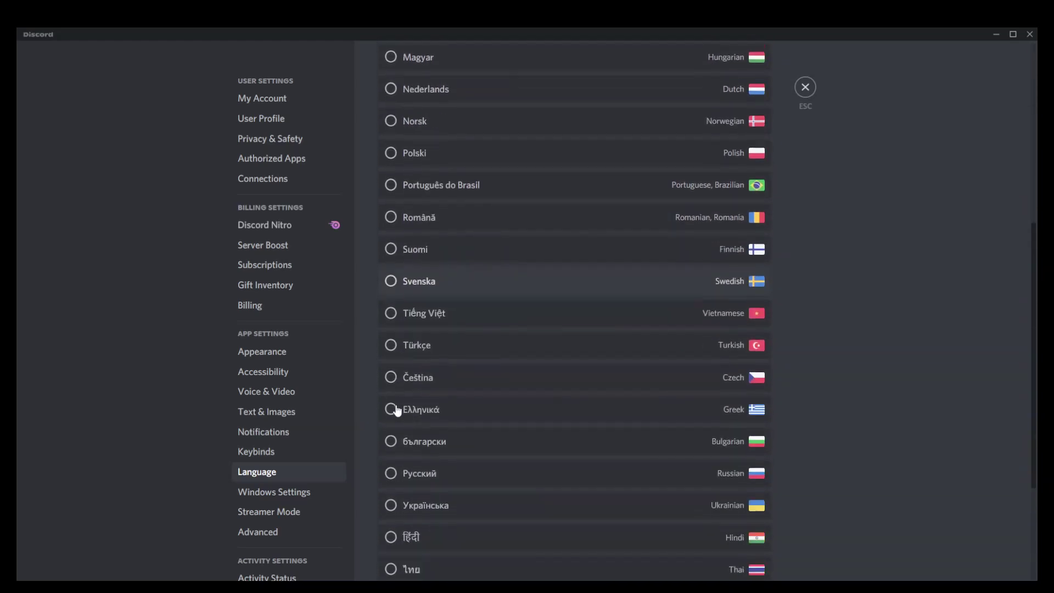
scroll(406, 399, up, 1)
scroll(405, 396, down, 1)
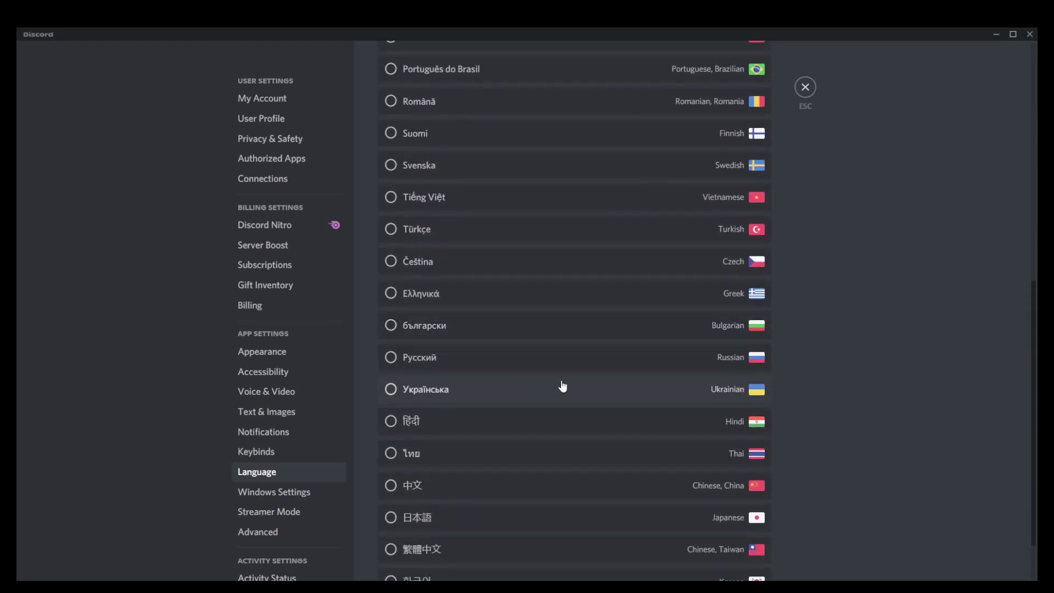
scroll(555, 390, down, 2)
scroll(549, 389, up, 3)
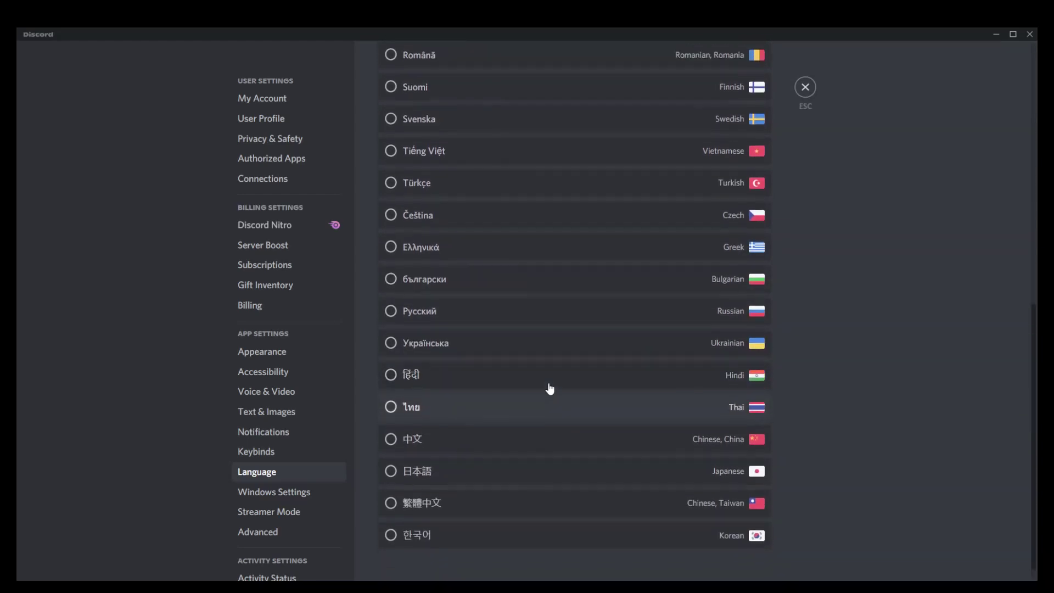
scroll(546, 387, up, 5)
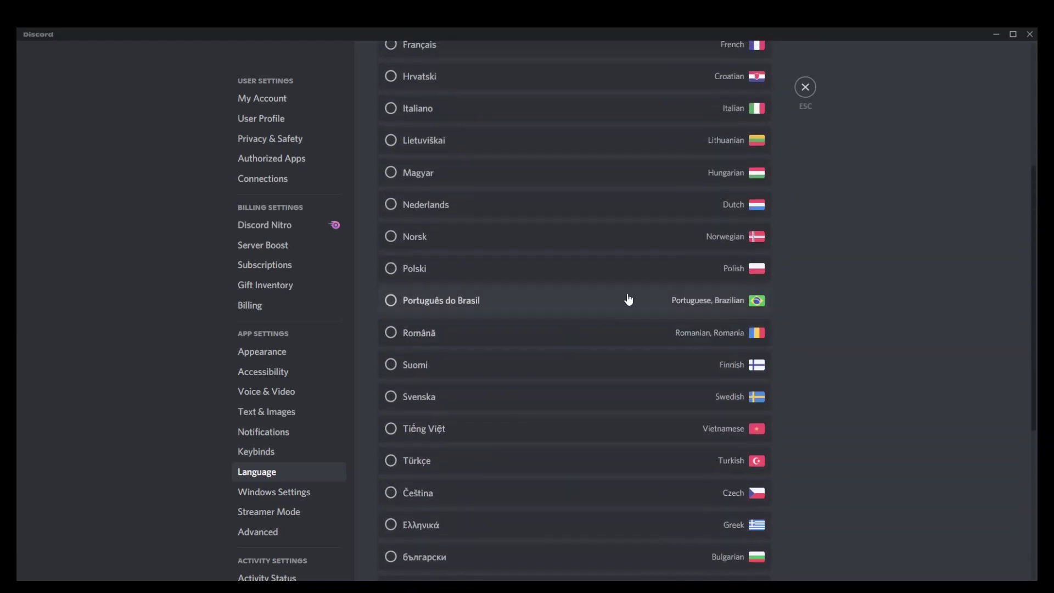
Open Windows Settings and turn the Open Discord startup option on and back off
click(305, 493)
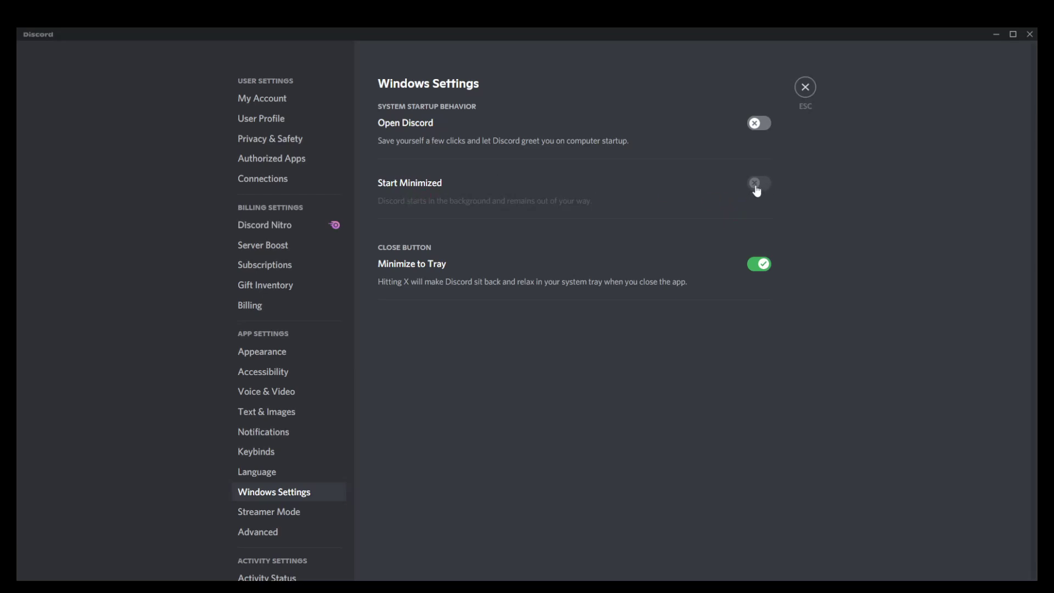
click(759, 126)
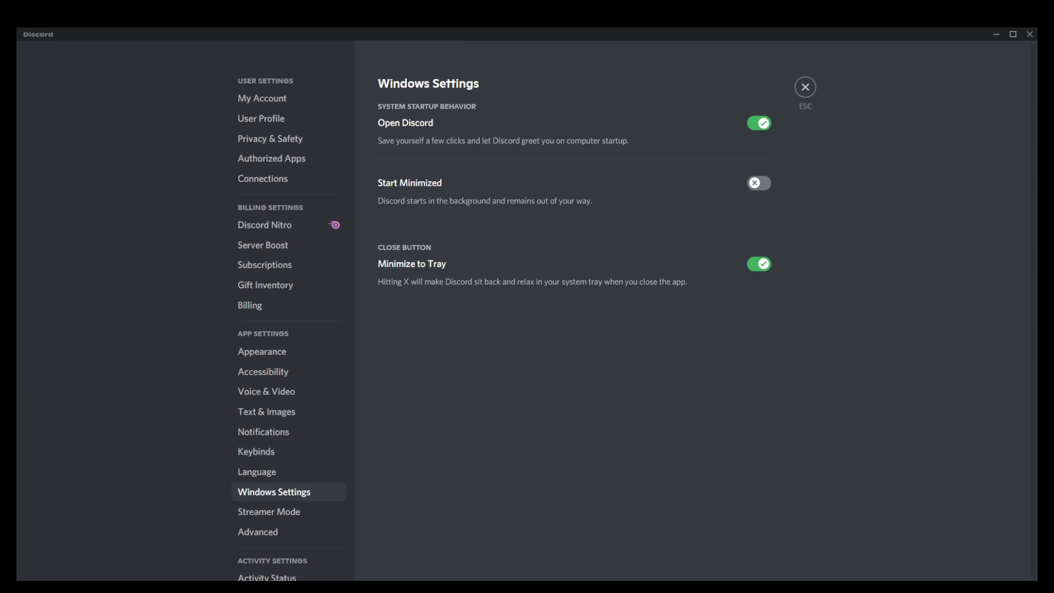
click(762, 124)
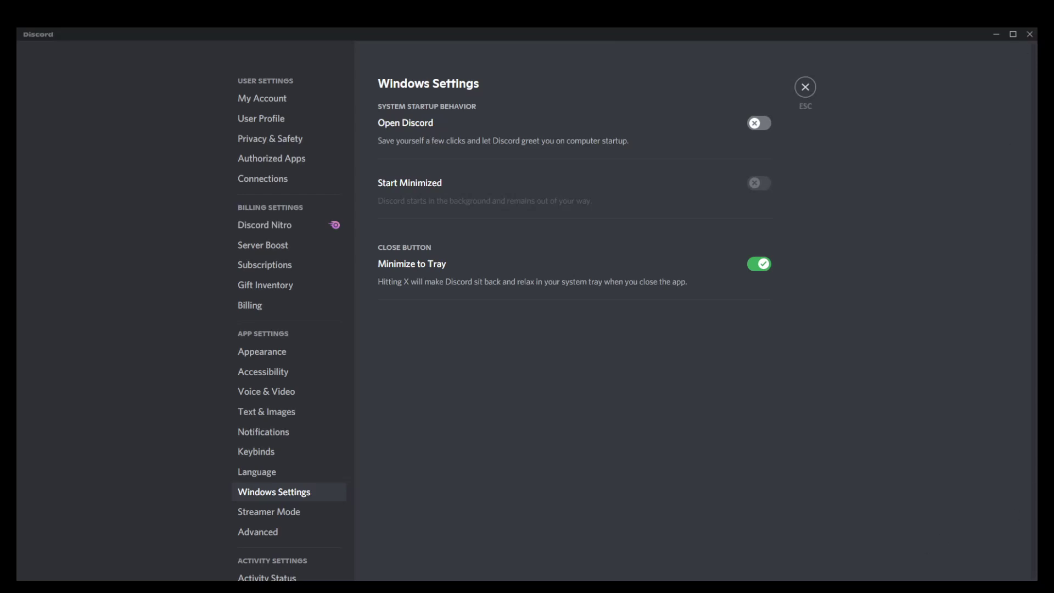
Close the user settings and reopen them at Windows Settings
click(267, 479)
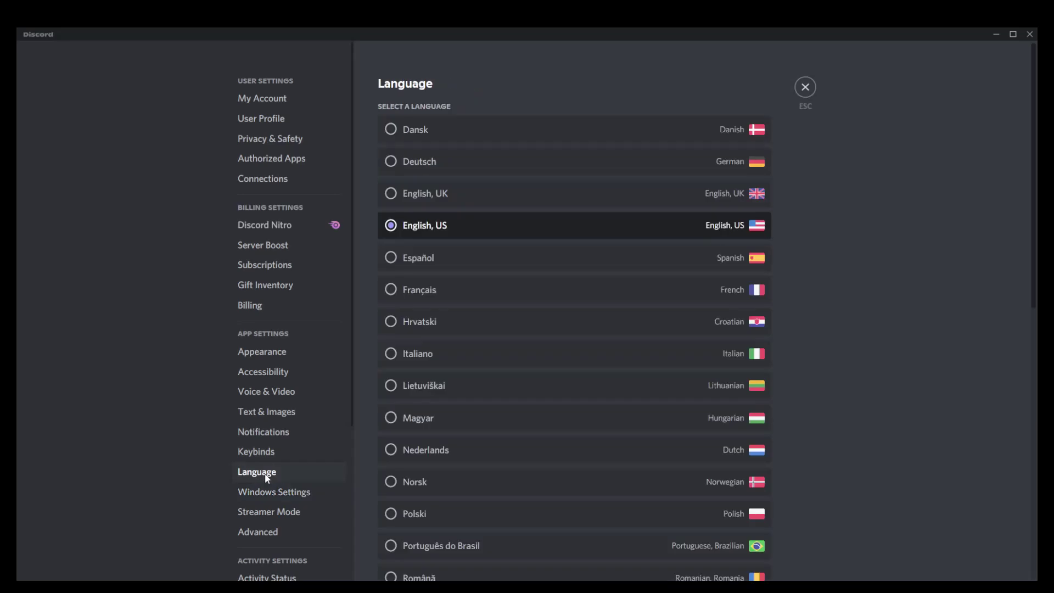
click(803, 94)
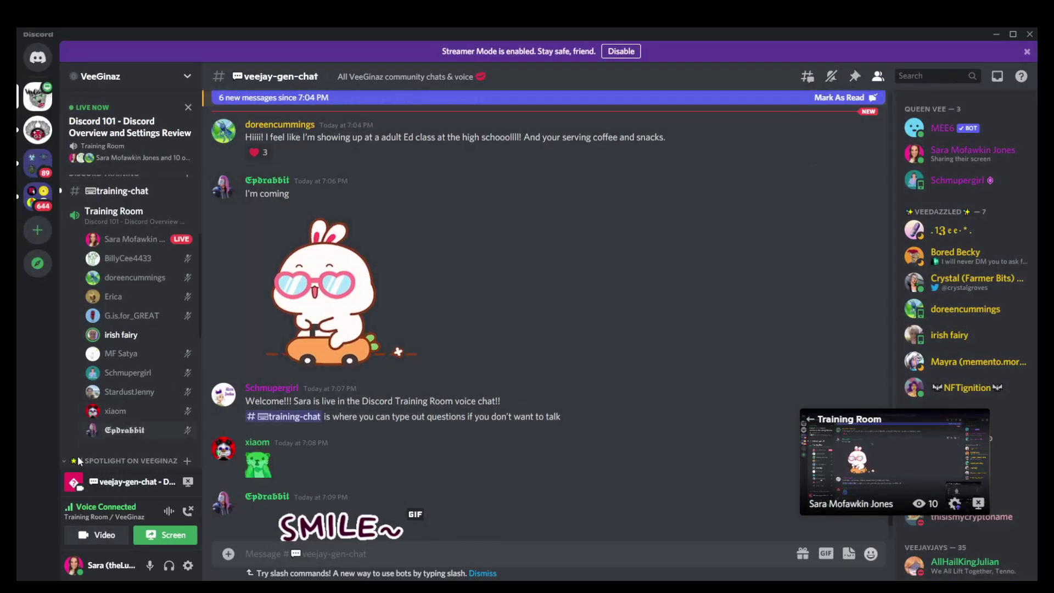
click(188, 566)
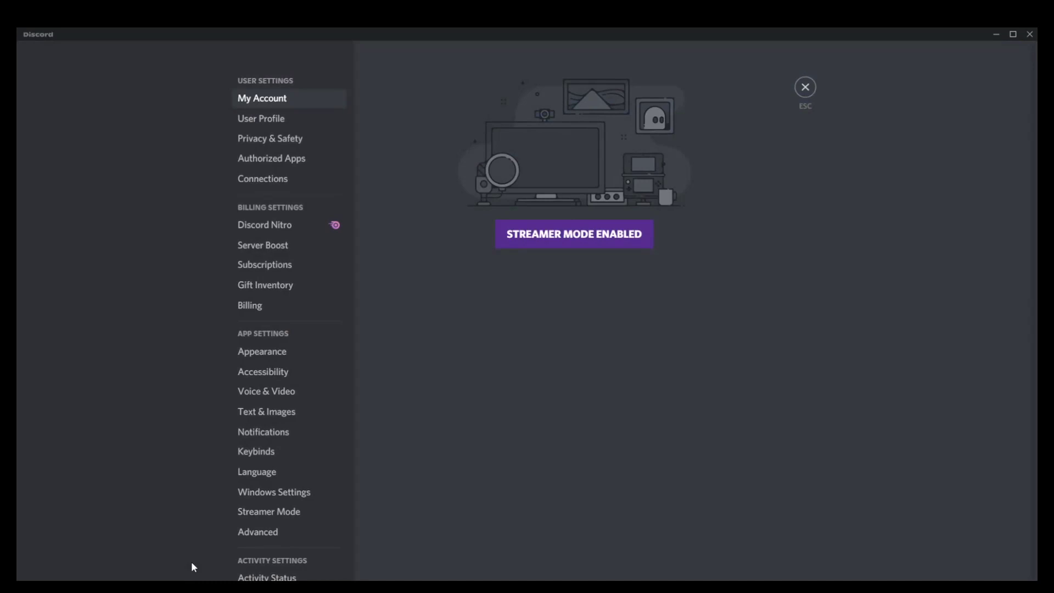
click(299, 501)
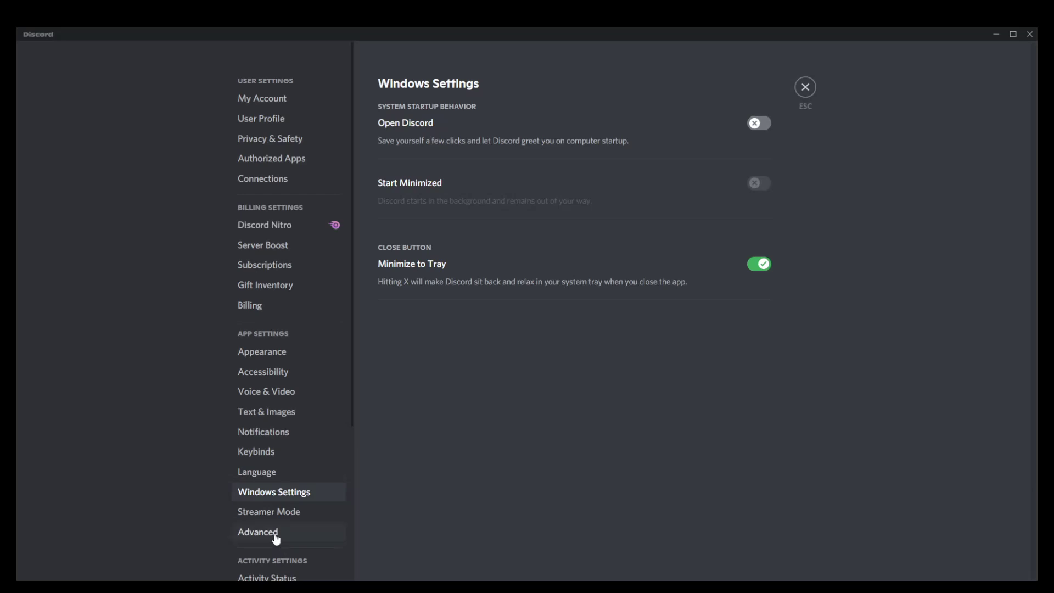
Open the Streamer Mode settings and review its options for personal information, invite links, sounds and notifications
click(304, 519)
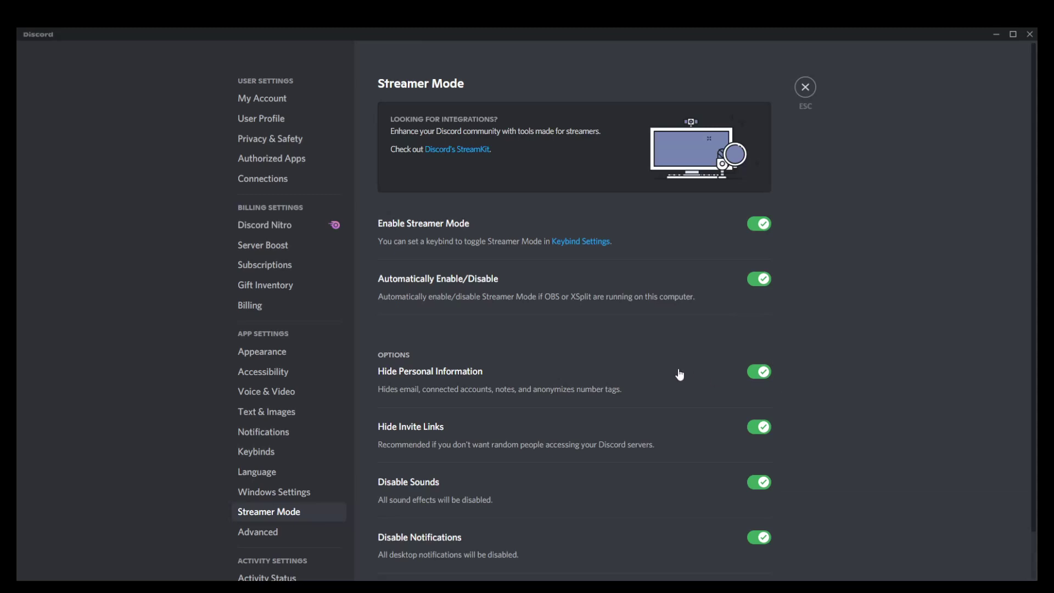
scroll(754, 373, down, 1)
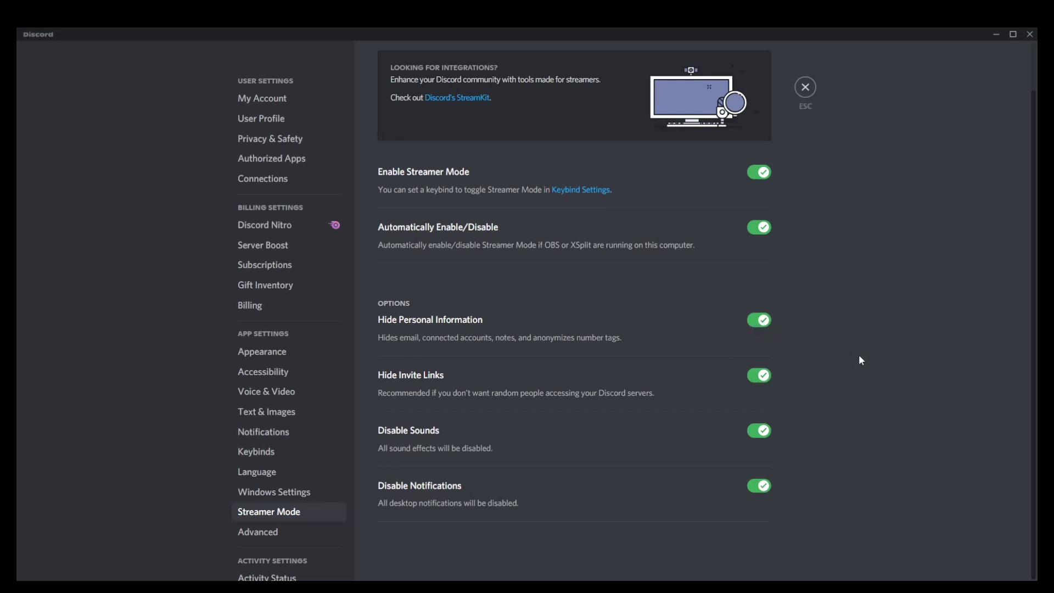
scroll(878, 361, up, 1)
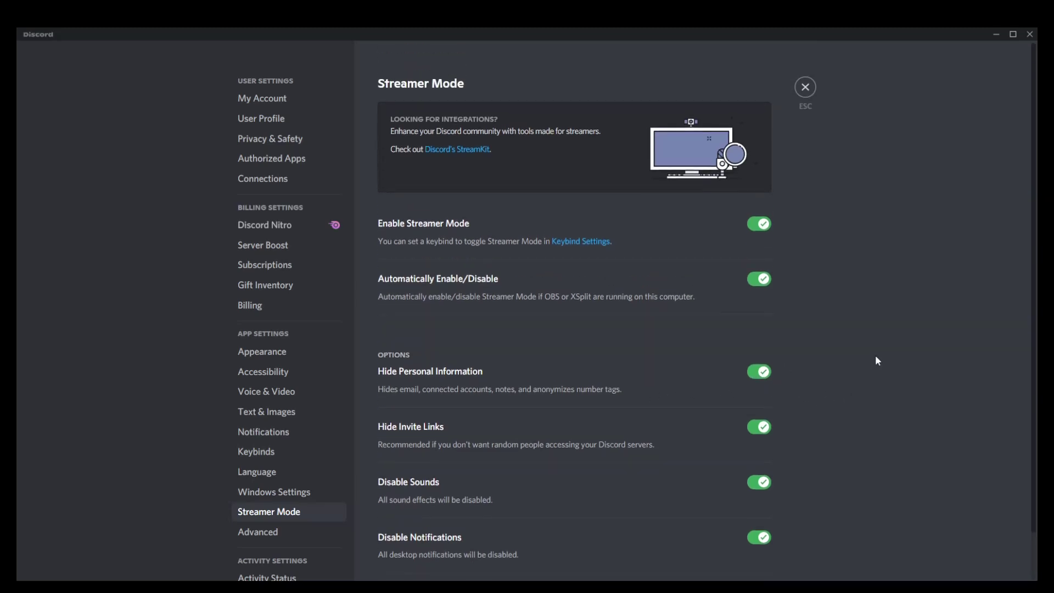
Go over the Streamer Mode options again, from Enable Streamer Mode down to Disable Notifications
scroll(877, 360, down, 1)
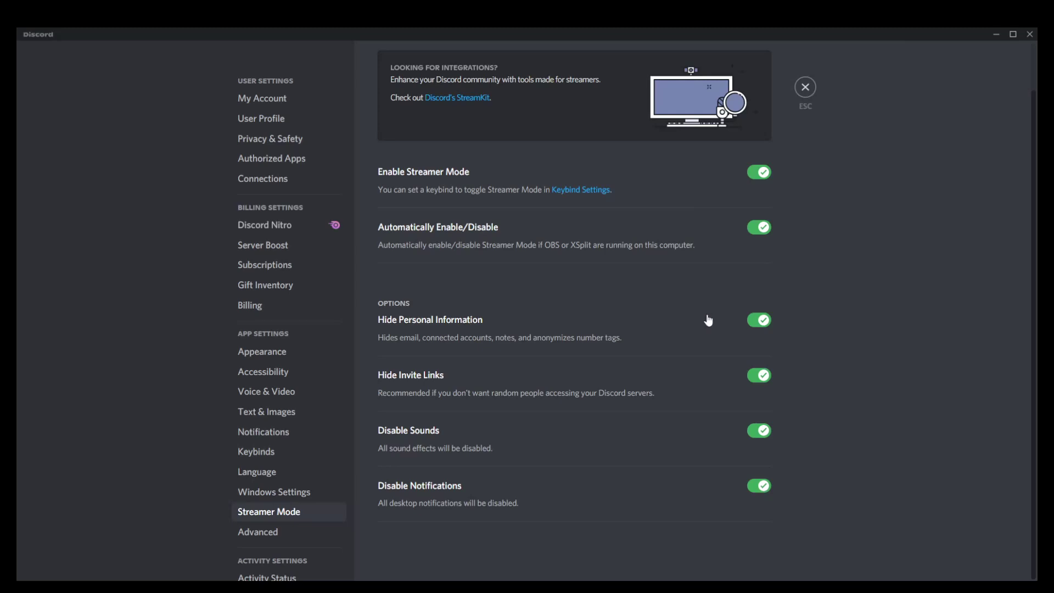
scroll(708, 320, up, 1)
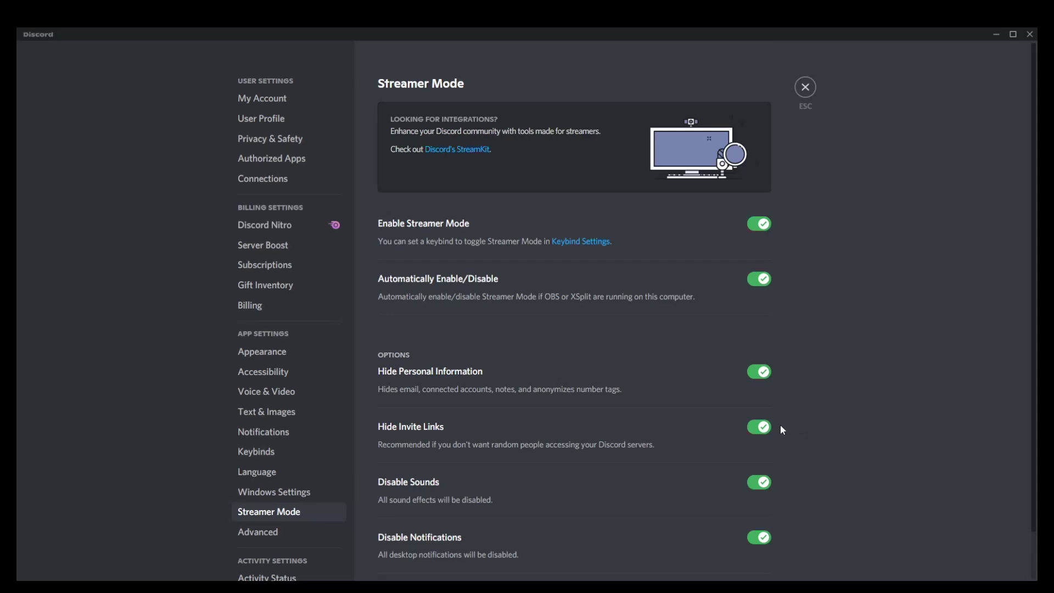
scroll(789, 446, down, 1)
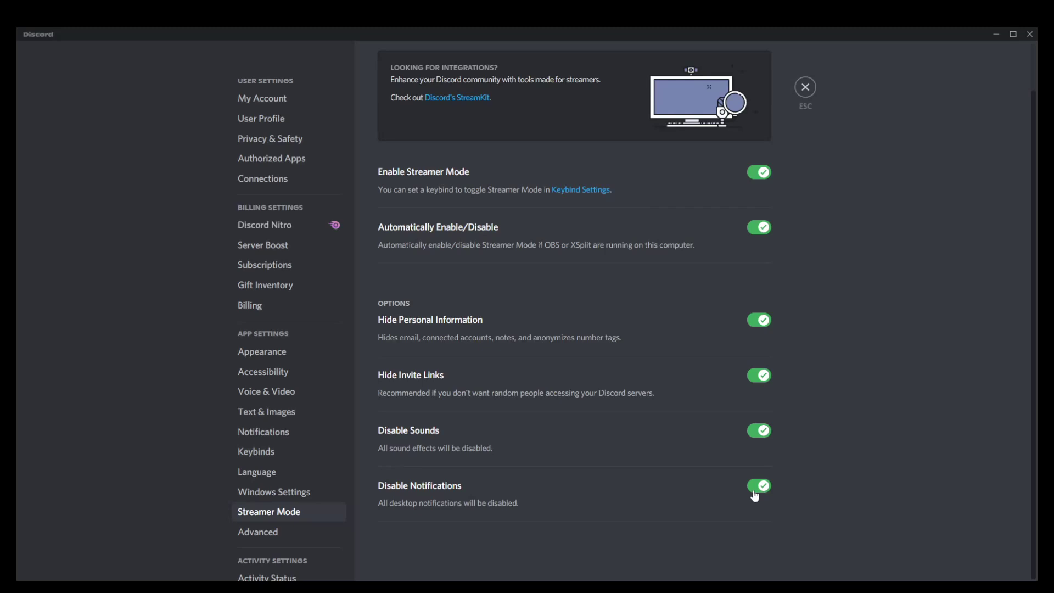
Review the Advanced settings, and open Activity Status to look over the status message option and the added games
click(269, 533)
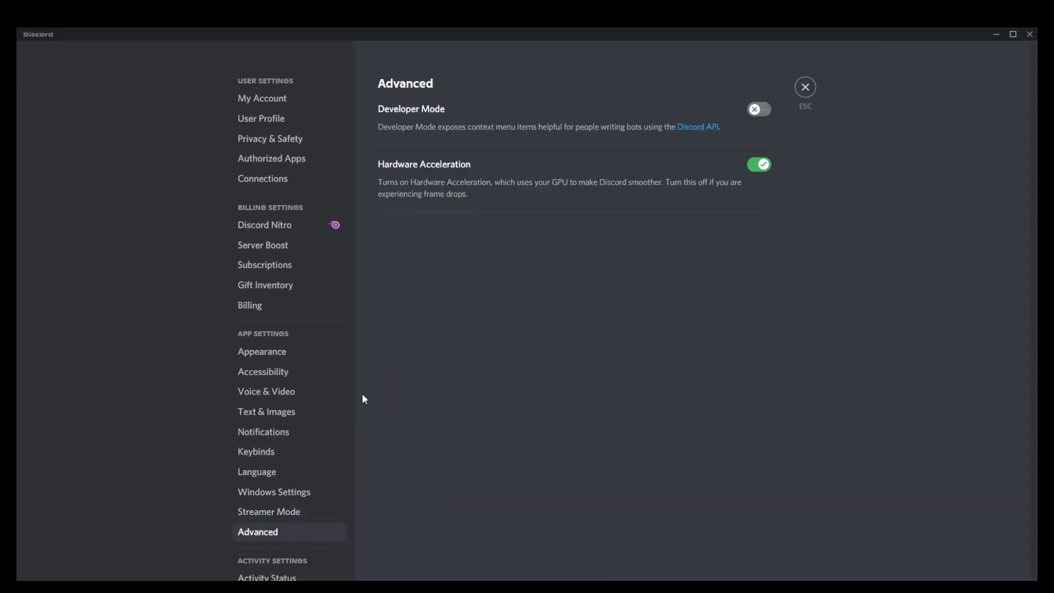
scroll(308, 440, down, 3)
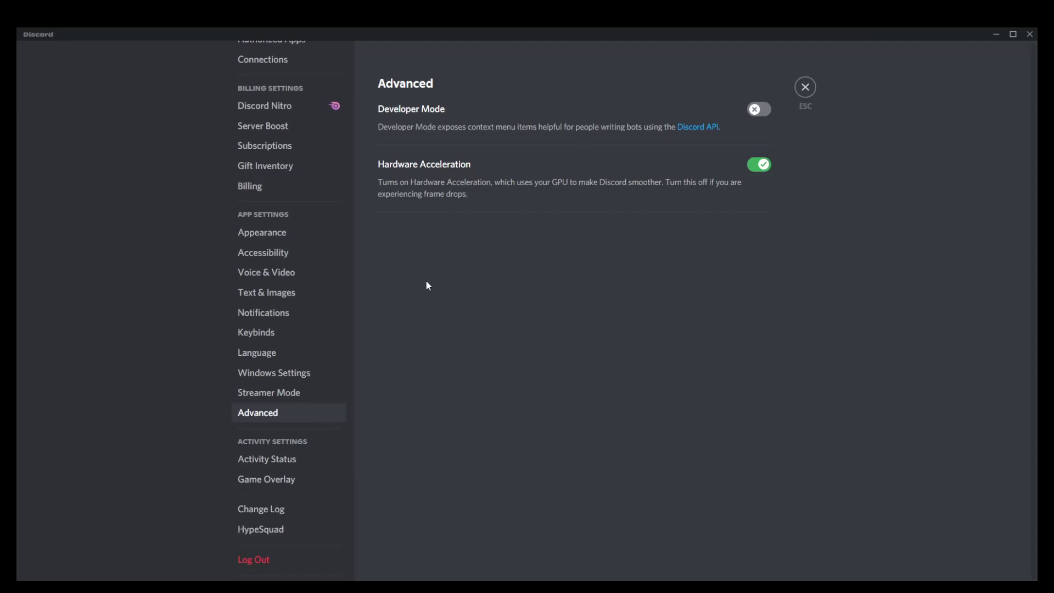
click(278, 461)
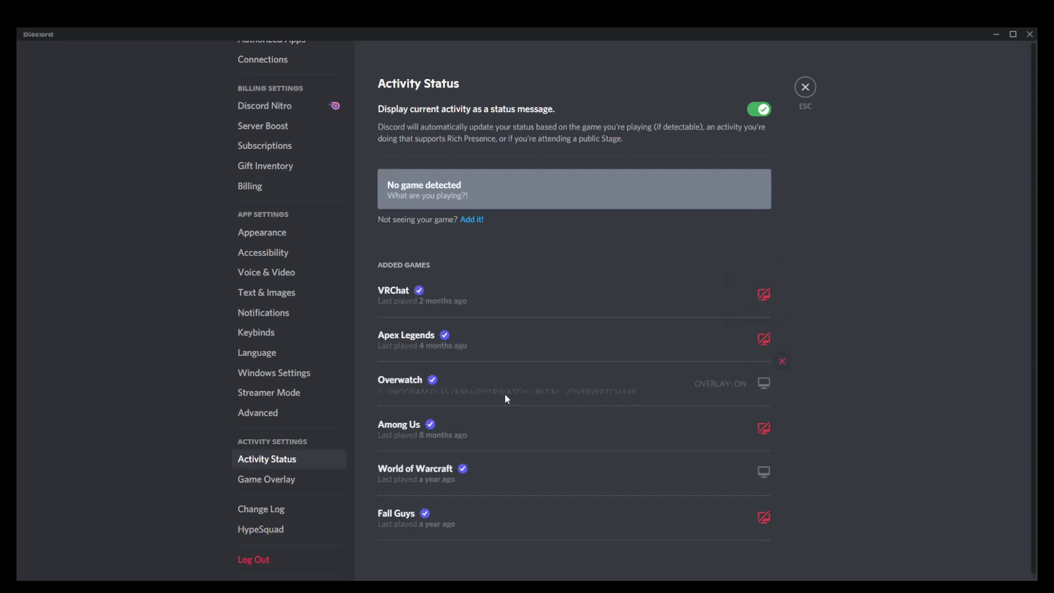
scroll(499, 395, down, 1)
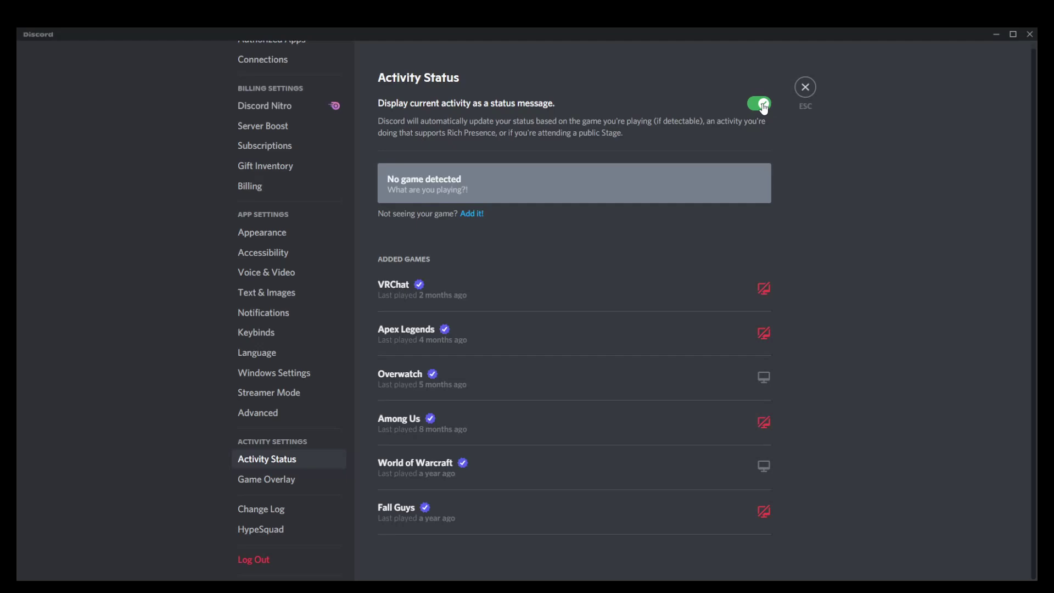
Open the Game Overlay settings and review the avatar size, display names, display users and overlay notification options
click(286, 481)
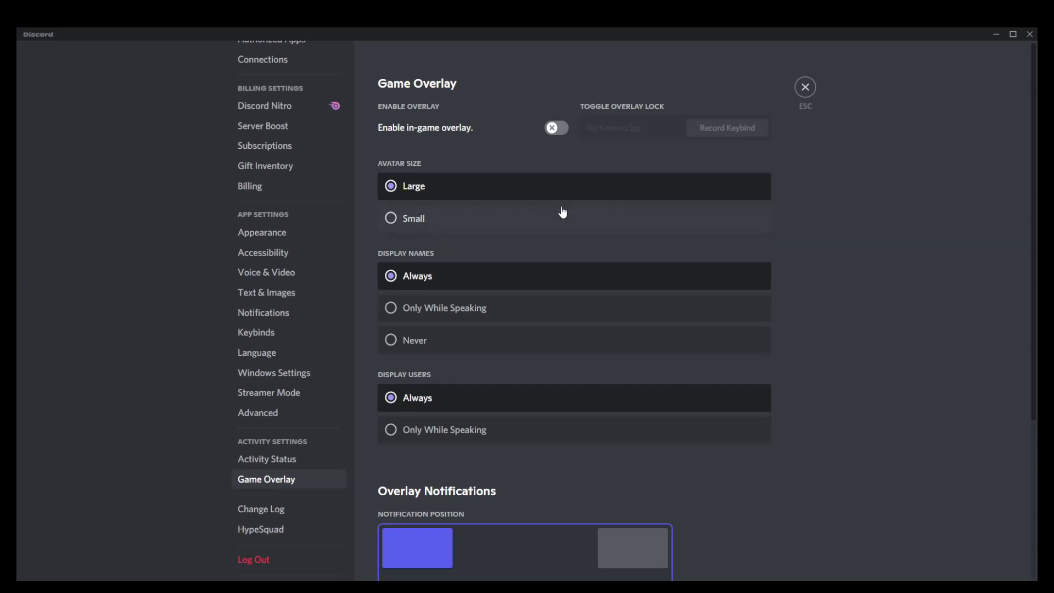
scroll(555, 368, down, 1)
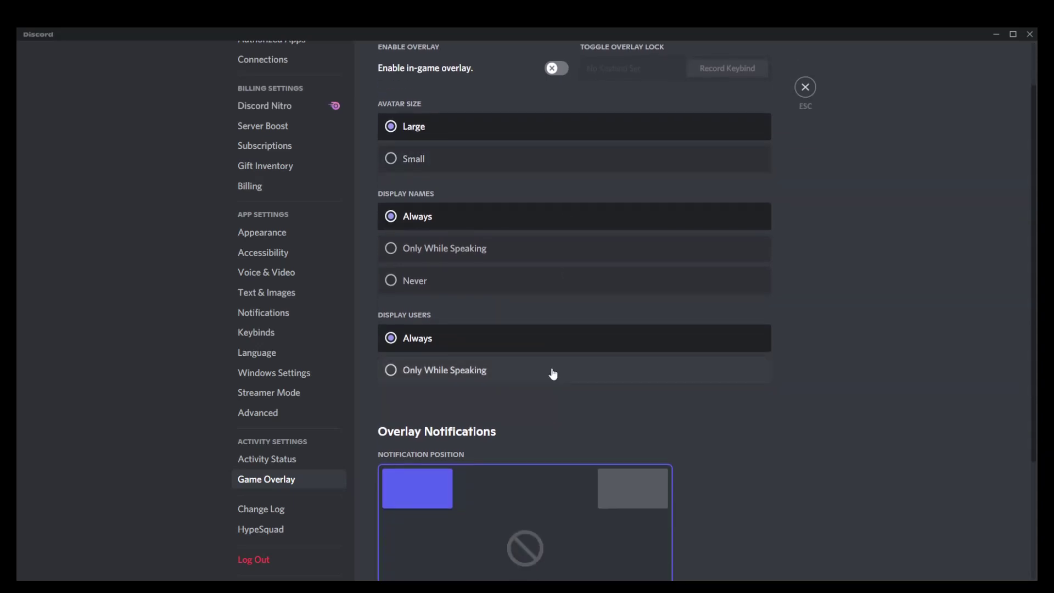
scroll(553, 371, up, 1)
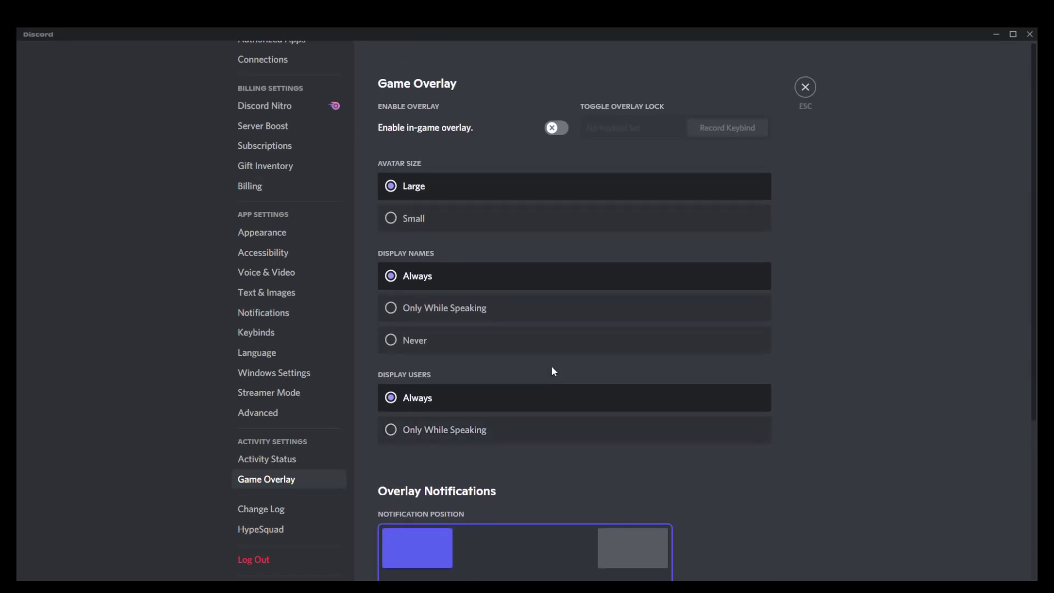
scroll(553, 370, down, 1)
scroll(554, 373, up, 1)
scroll(322, 491, down, 3)
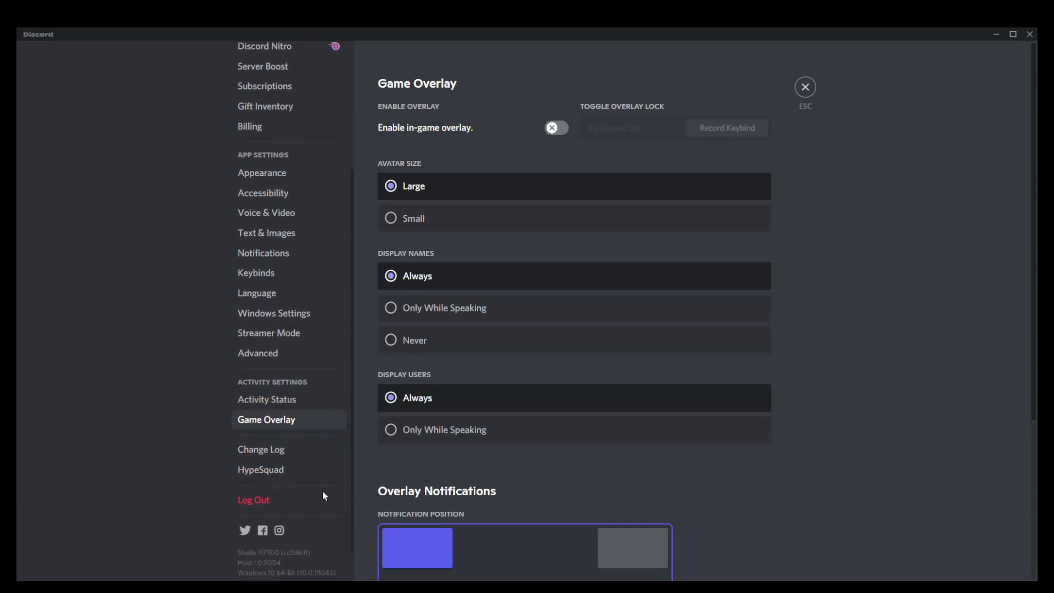
scroll(289, 400, up, 6)
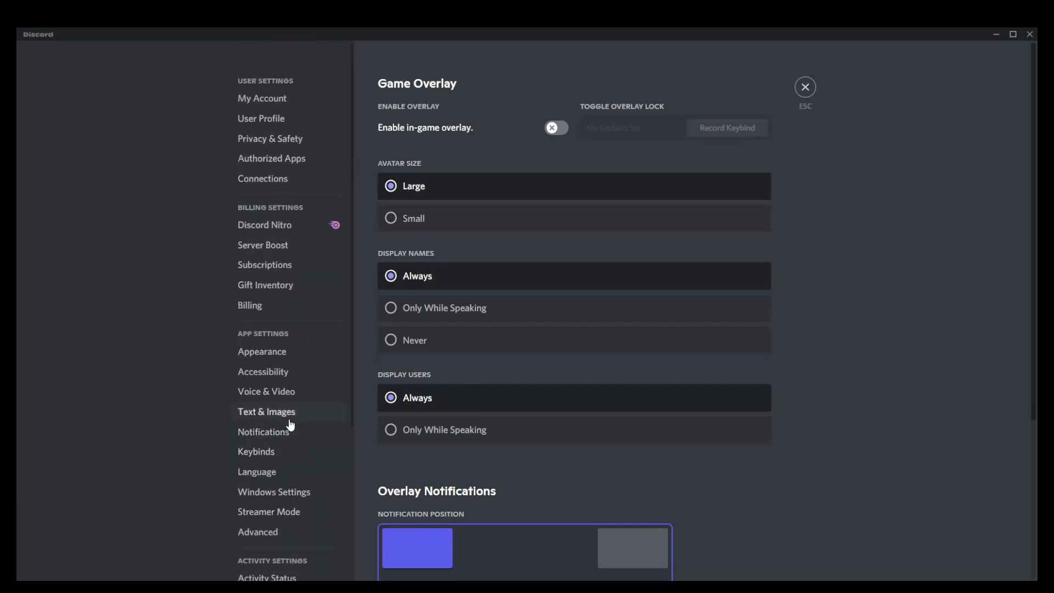
Close the user settings and look through the server's channel list around the Training Room voice channel and its participants
click(806, 87)
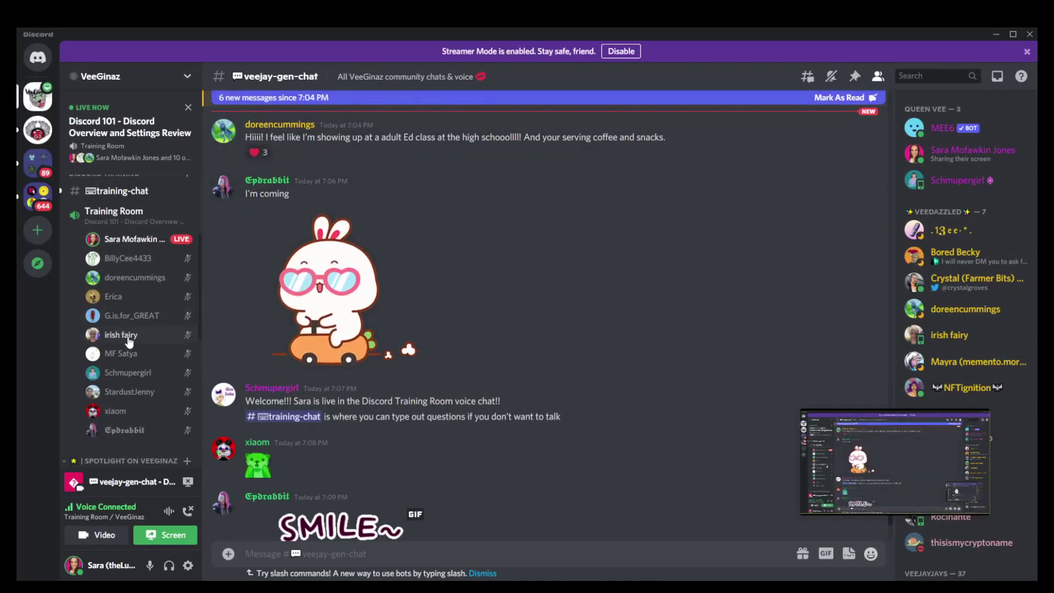
scroll(139, 367, up, 2)
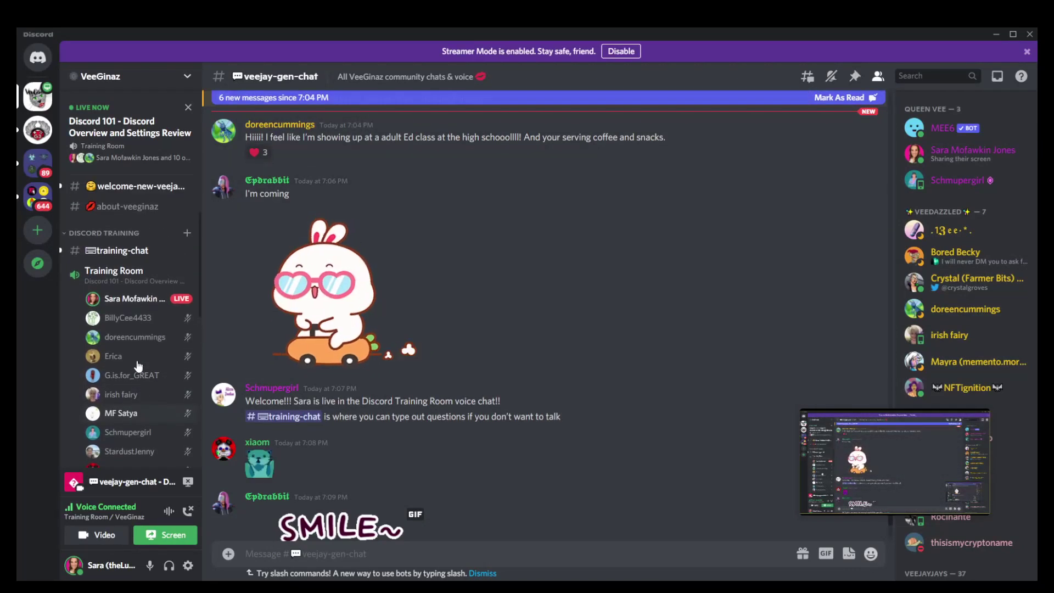
scroll(140, 365, down, 3)
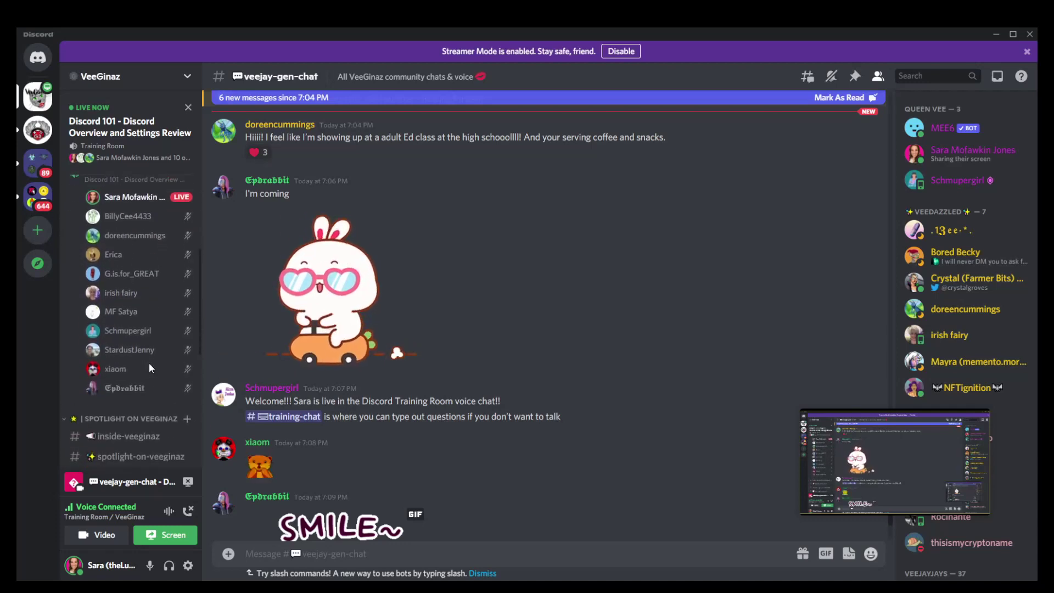
scroll(150, 363, up, 1)
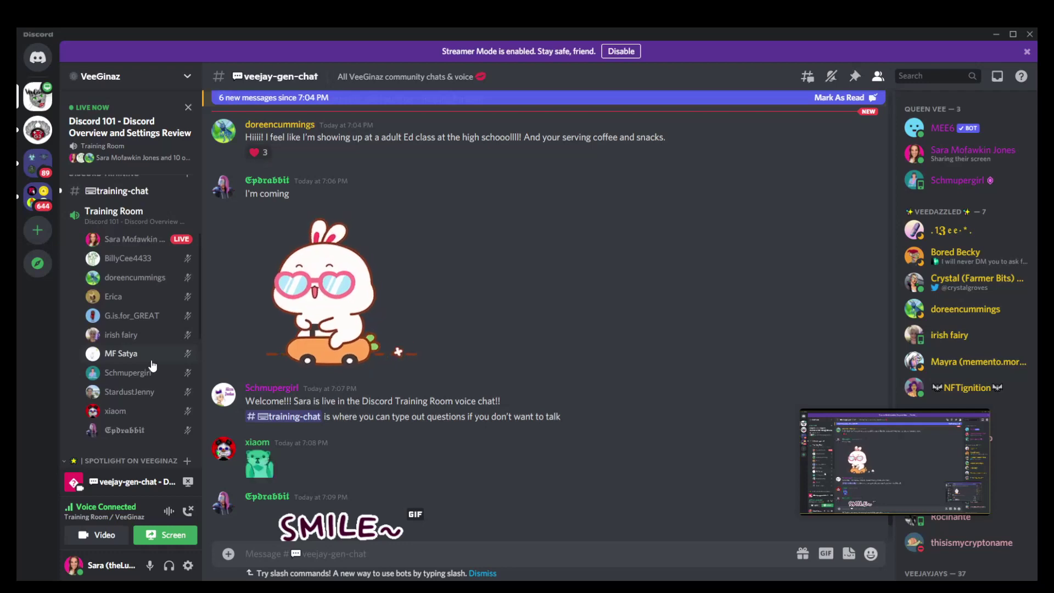
scroll(151, 359, up, 4)
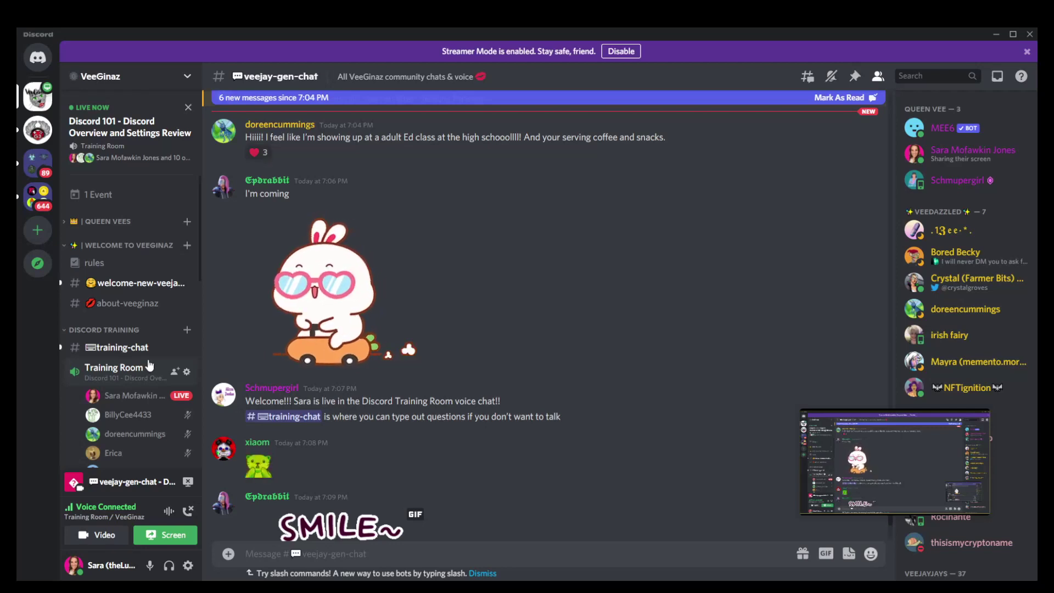
mouse_move(129, 395)
scroll(129, 396, down, 2)
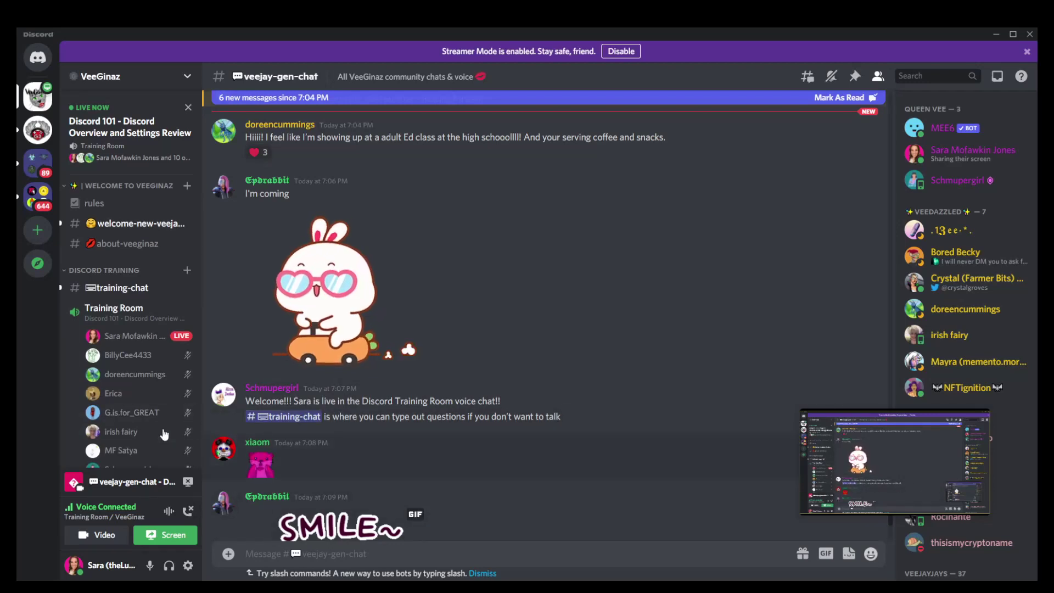
scroll(168, 431, down, 4)
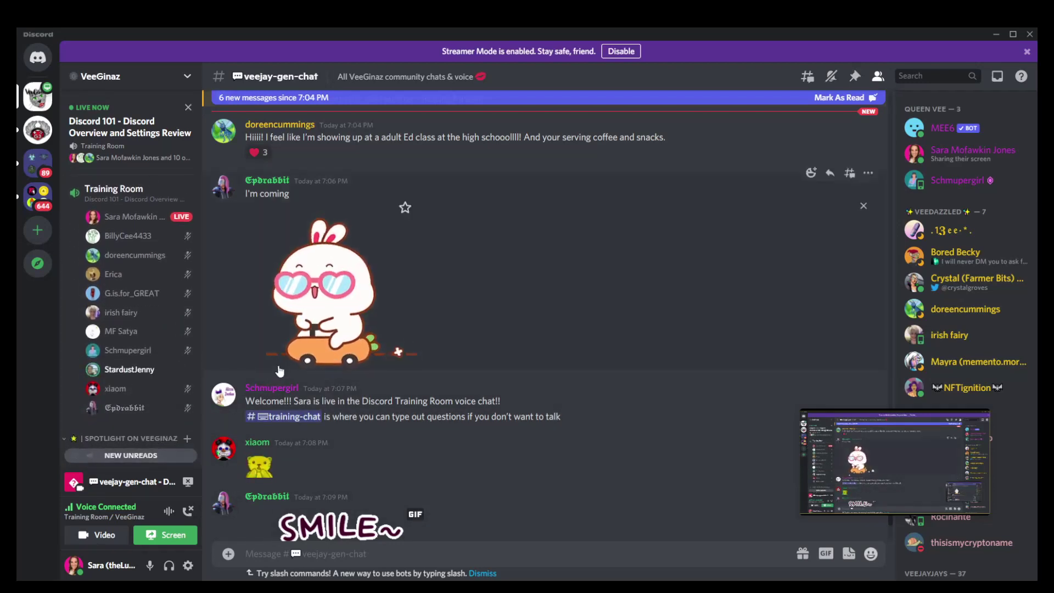